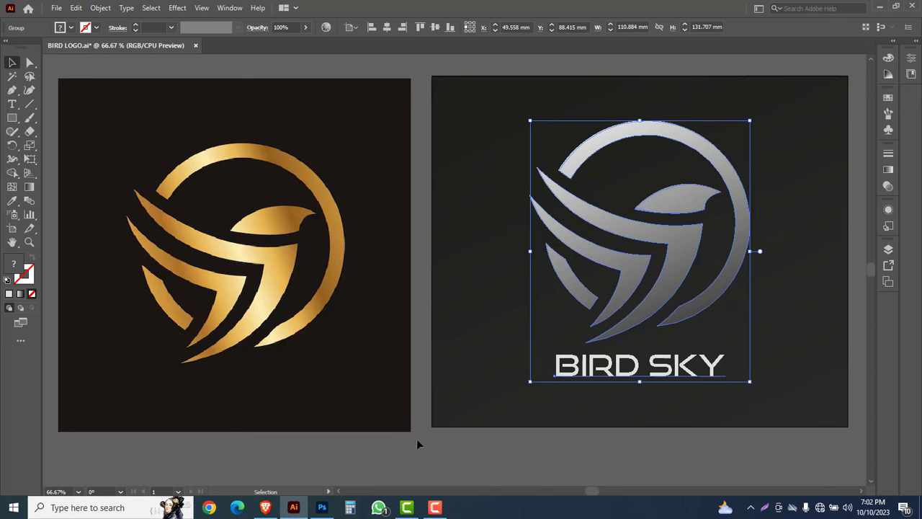
# Close the BIRD LOGO.ai document and open the golden-bird-logo-design_1195-336 image from the Image trace folder.
pyautogui.click(195, 45)
pyautogui.click(512, 271)
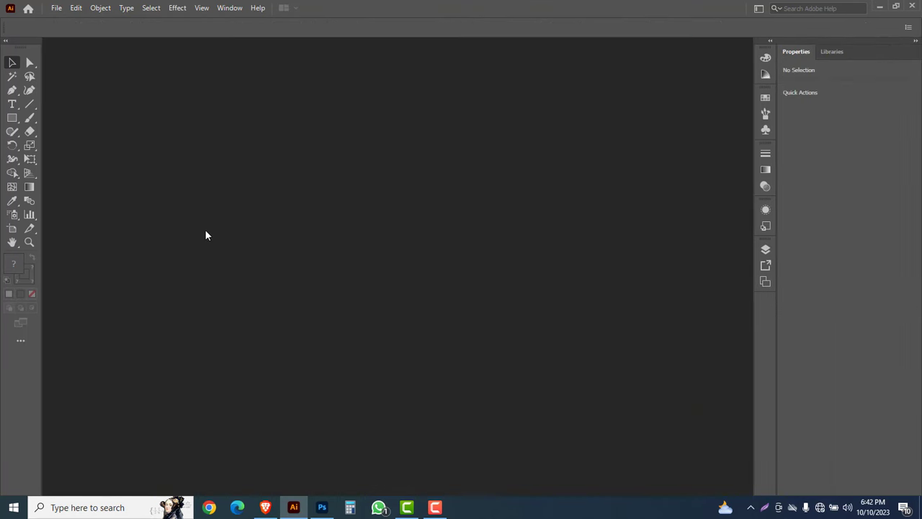
pyautogui.click(57, 8)
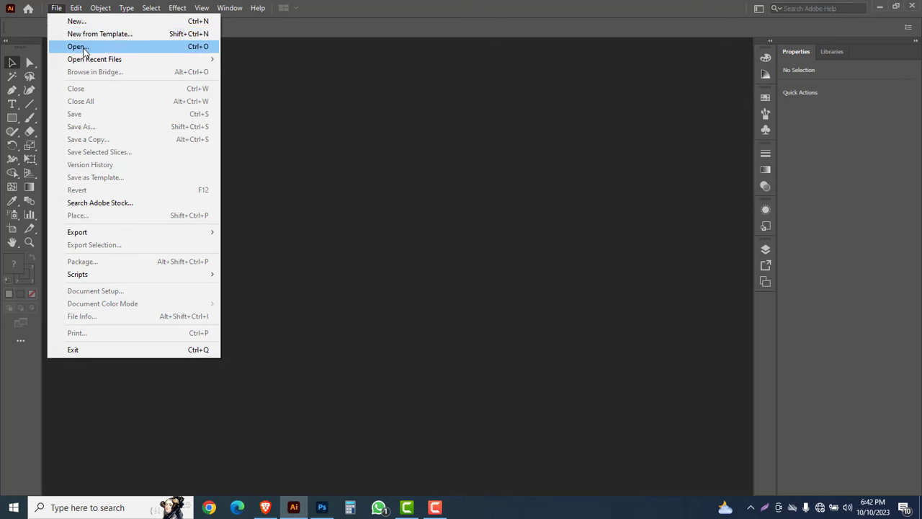
pyautogui.click(78, 46)
pyautogui.click(136, 97)
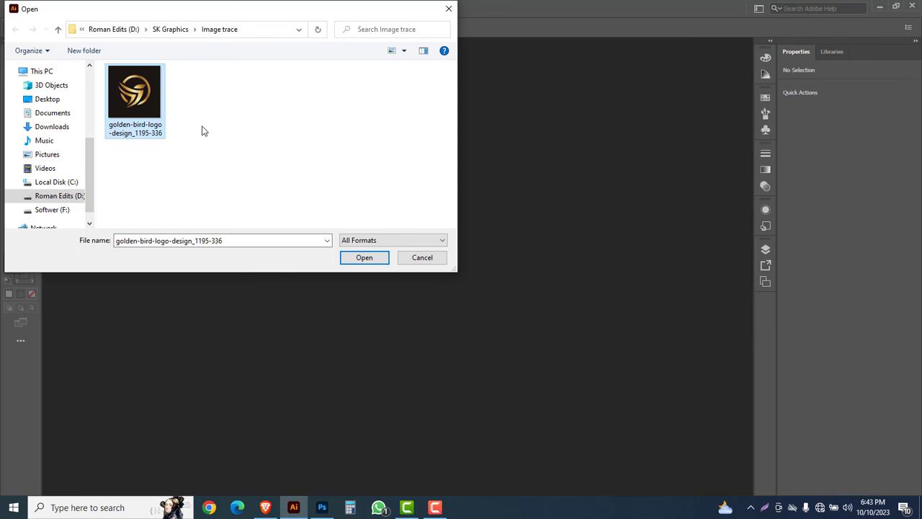
pyautogui.click(363, 260)
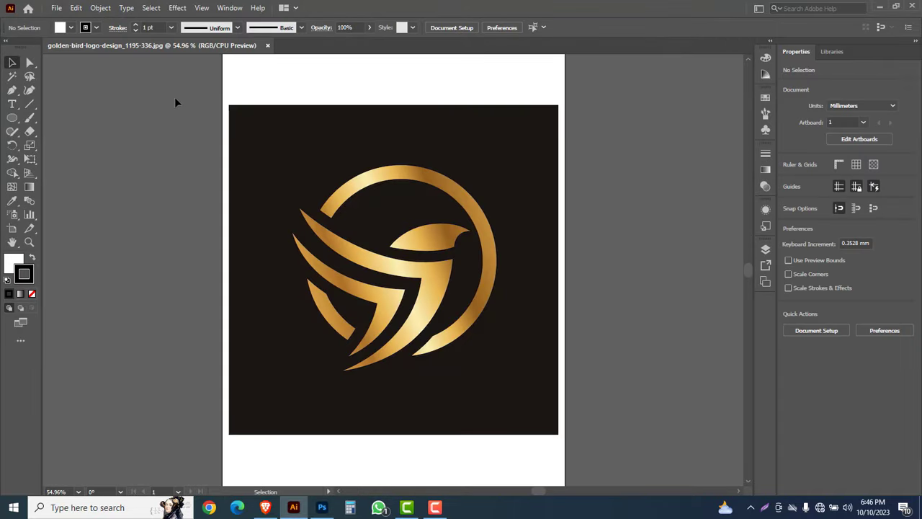
# Lock the golden bird logo image in place on the artboard.
pyautogui.moveTo(173, 92); pyautogui.dragTo(565, 392)
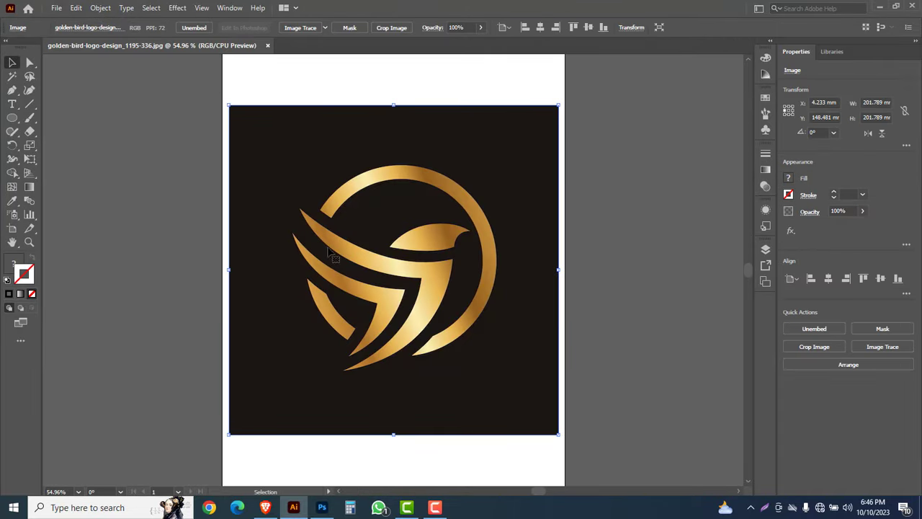
pyautogui.click(106, 9)
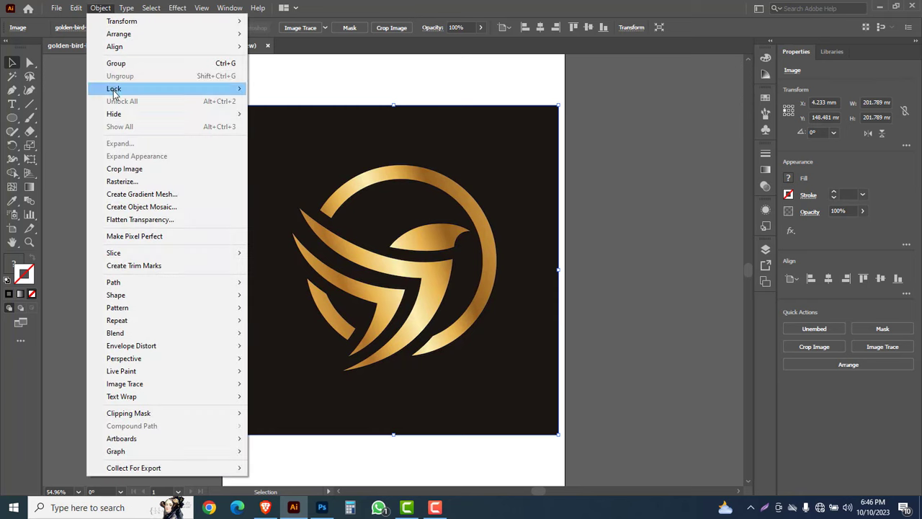
pyautogui.moveTo(113, 91)
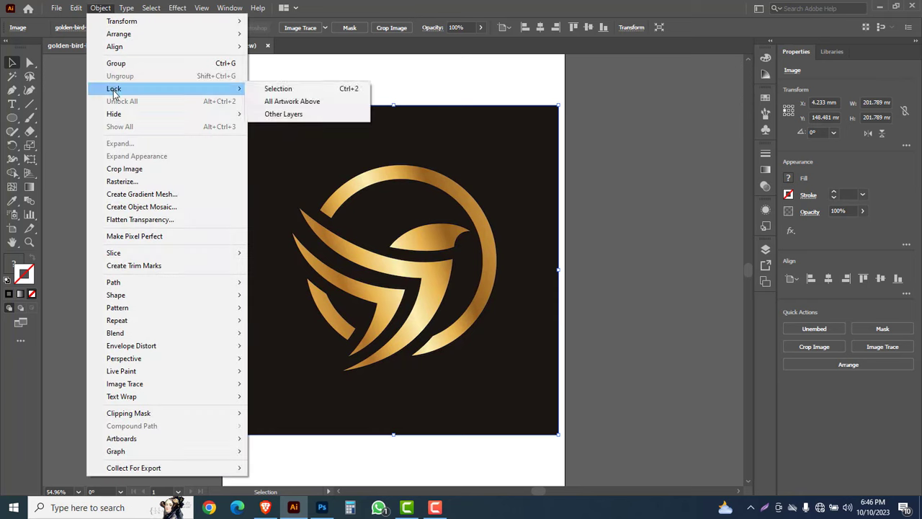
pyautogui.click(349, 92)
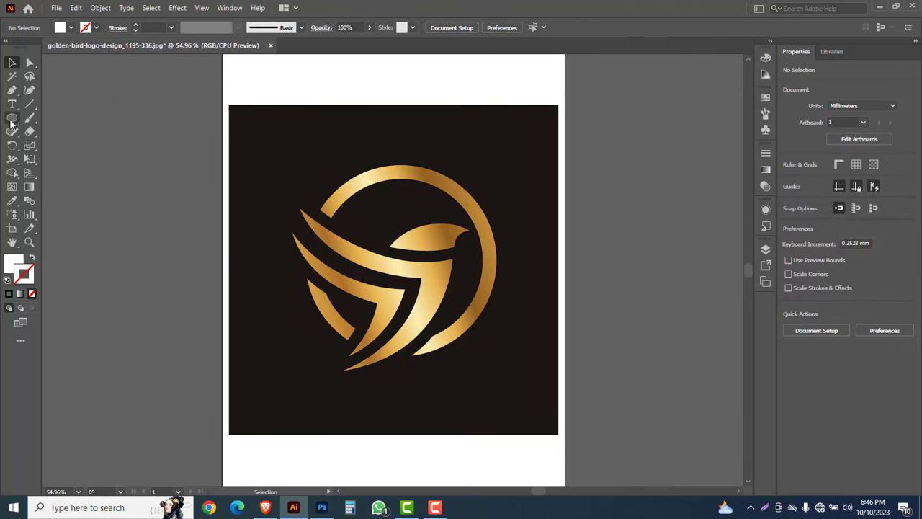
# Draw a circle about 109 mm in diameter over the logo with the Ellipse tool, centred on the image.
pyautogui.click(12, 118)
pyautogui.click(74, 147)
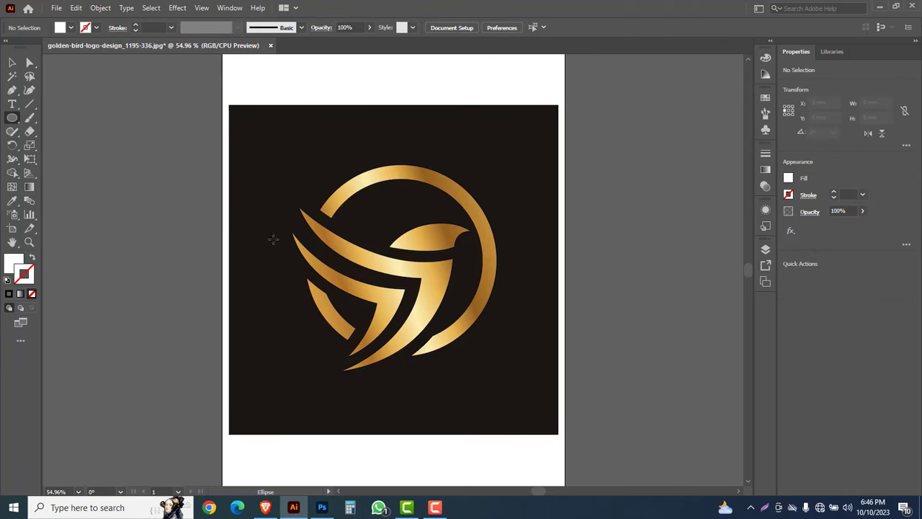
pyautogui.moveTo(395, 269); pyautogui.dragTo(483, 358)
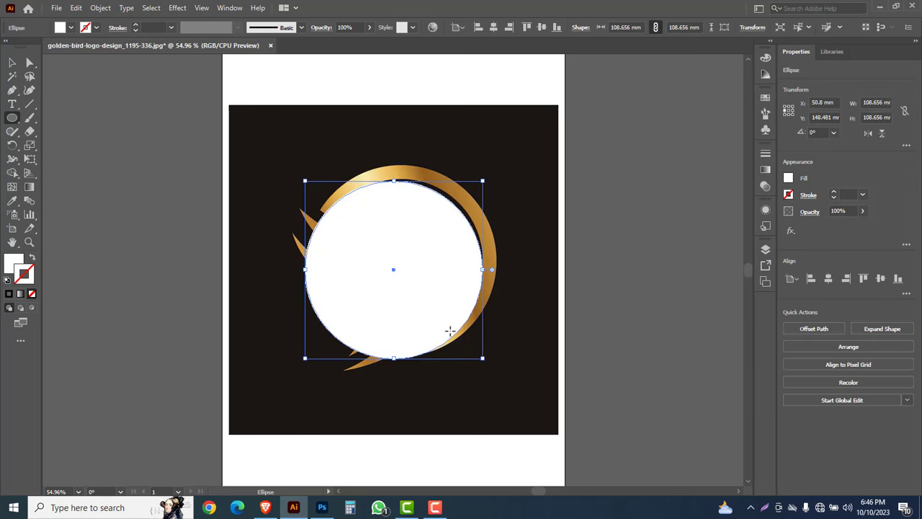
# Remove the circle's fill and give it a white 1 pt stroke.
pyautogui.click(10, 266)
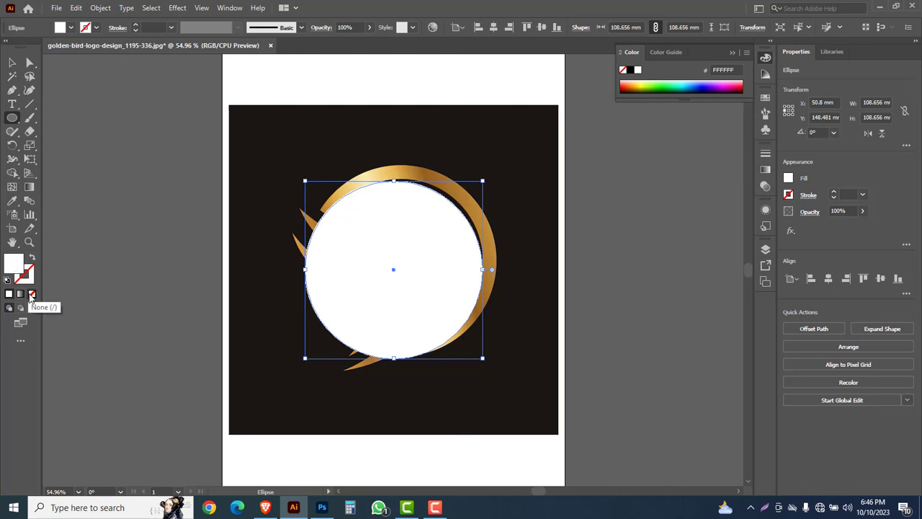
pyautogui.click(32, 295)
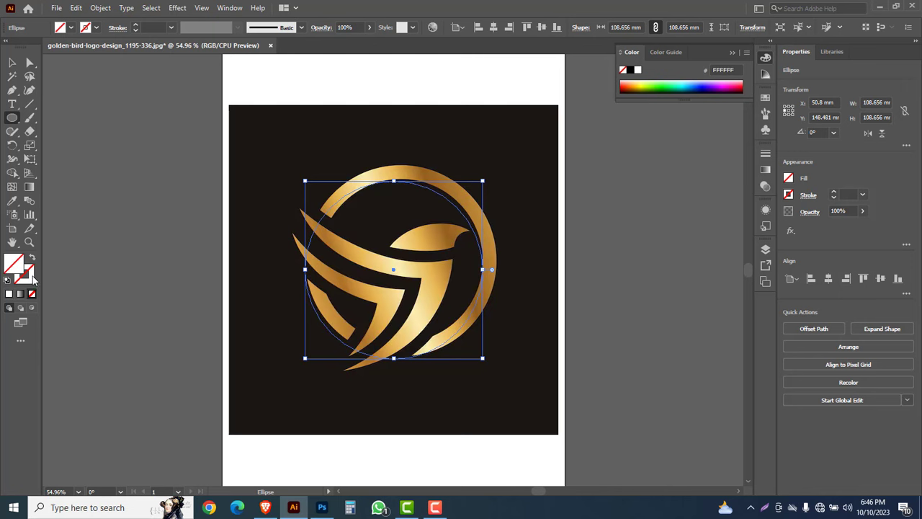
pyautogui.click(33, 280)
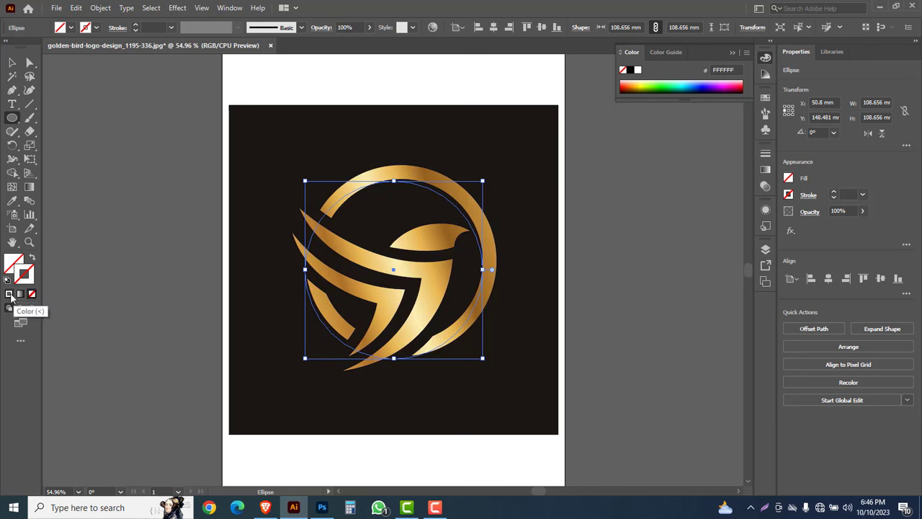
pyautogui.click(10, 294)
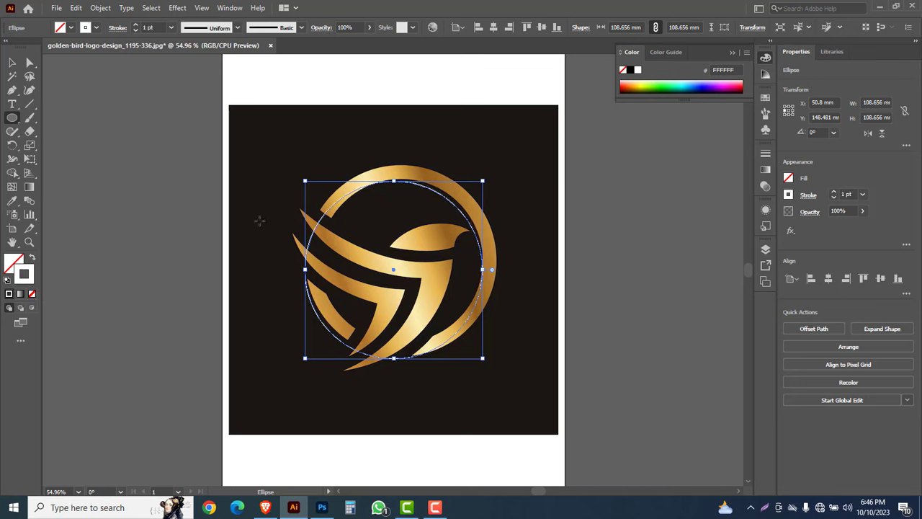
# Resize the circle to about 117 mm in diameter so it follows the outer edge of the golden ring.
pyautogui.moveTo(482, 181); pyautogui.dragTo(497, 166)
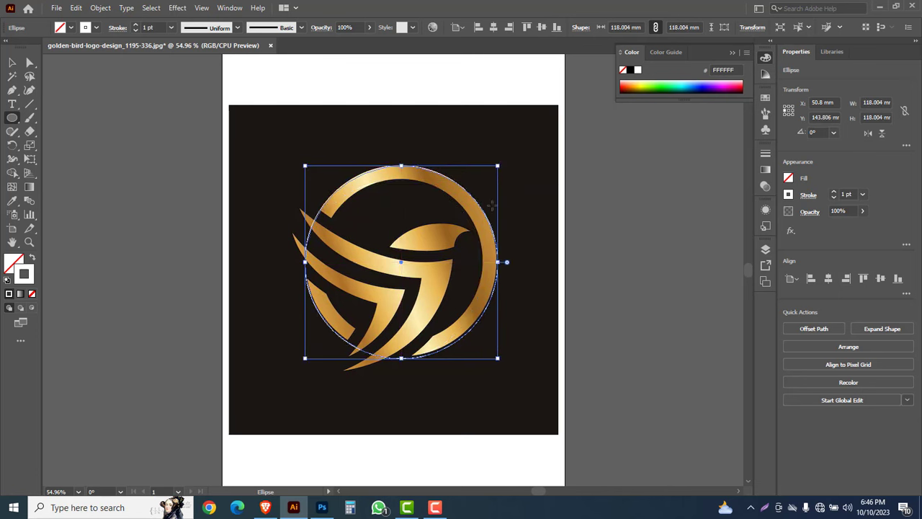
pyautogui.moveTo(306, 357); pyautogui.dragTo(310, 356)
pyautogui.keyDown('ctrl'); pyautogui.click(421, 239); pyautogui.keyUp('ctrl')
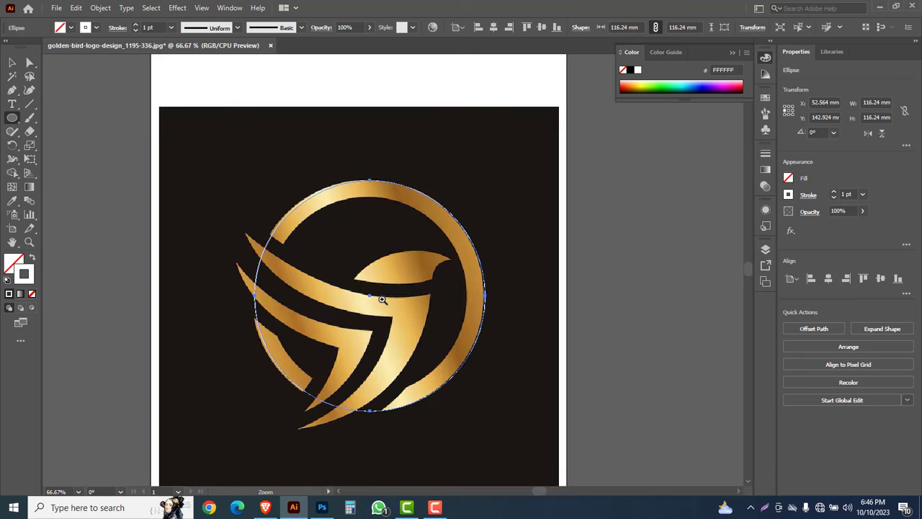
pyautogui.keyDown('ctrl'); pyautogui.click(384, 300); pyautogui.keyUp('ctrl')
pyautogui.moveTo(201, 92); pyautogui.dragTo(193, 89)
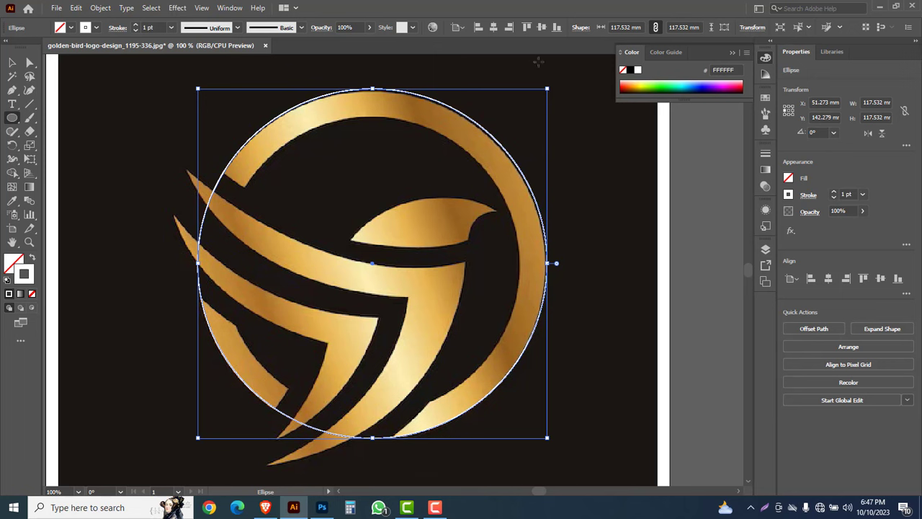
pyautogui.moveTo(547, 88); pyautogui.dragTo(545, 91)
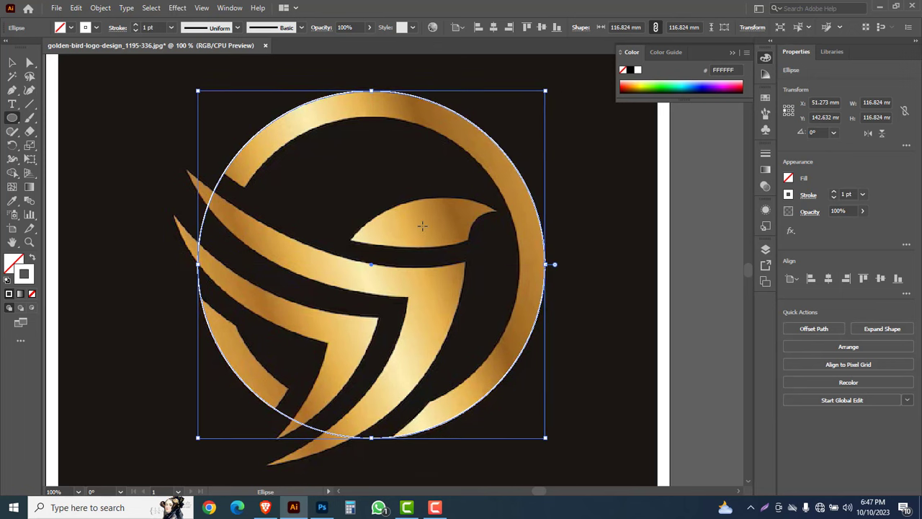
# Offset the circle's path by -8 mm with miter joins to outline the ring's inner edge.
pyautogui.click(108, 10)
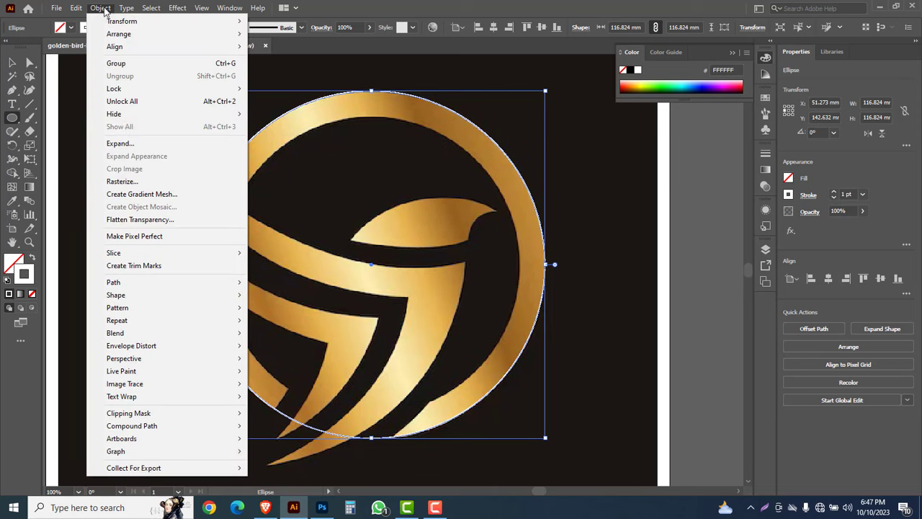
pyautogui.moveTo(139, 285)
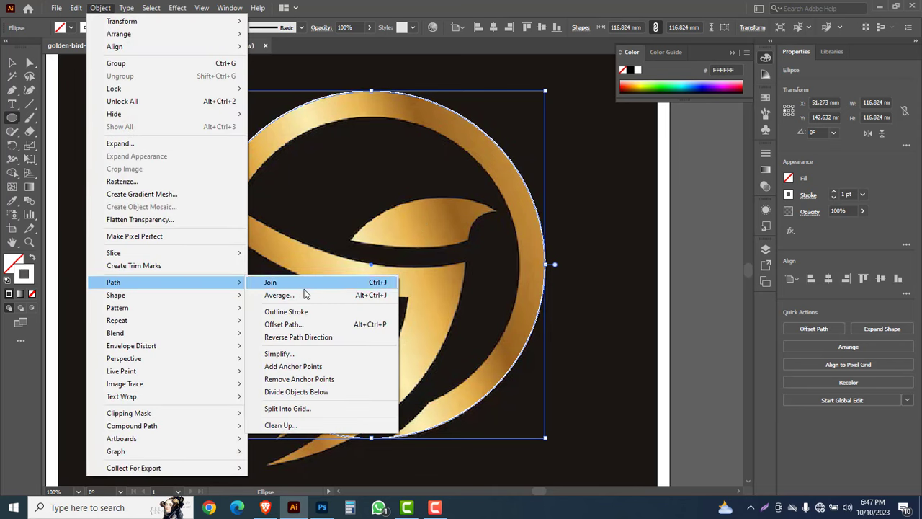
pyautogui.click(307, 325)
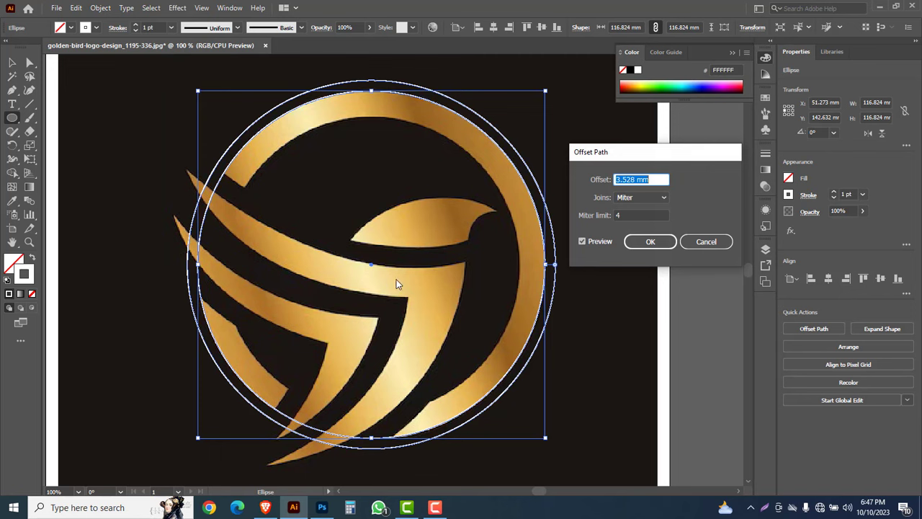
pyautogui.write('0')
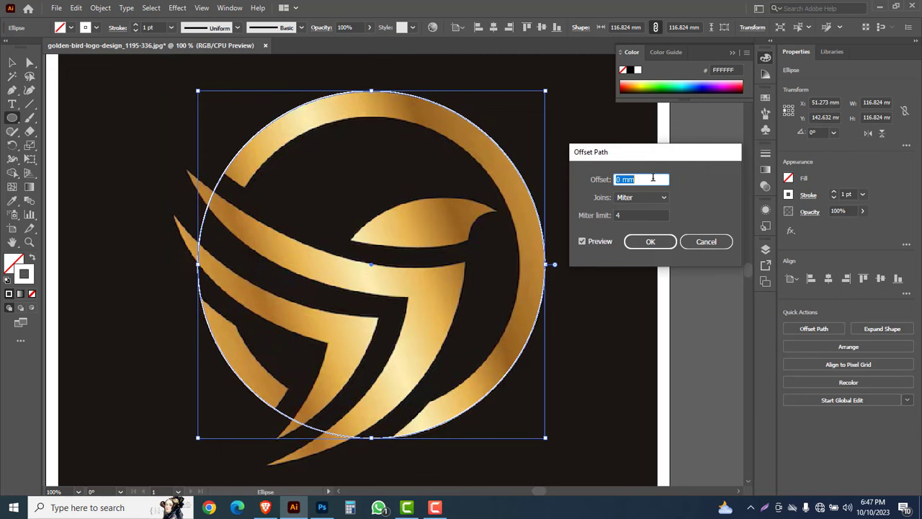
pyautogui.press('Down')
pyautogui.press('Down')
pyautogui.press('Down')
pyautogui.press('Down')
pyautogui.press('Down')
pyautogui.press('Down')
pyautogui.press('Down')
pyautogui.press('Down')
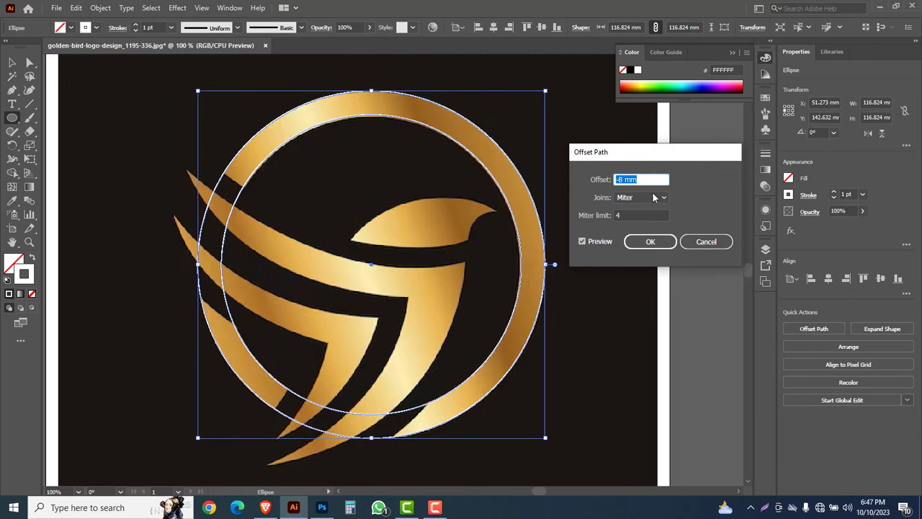
pyautogui.click(651, 242)
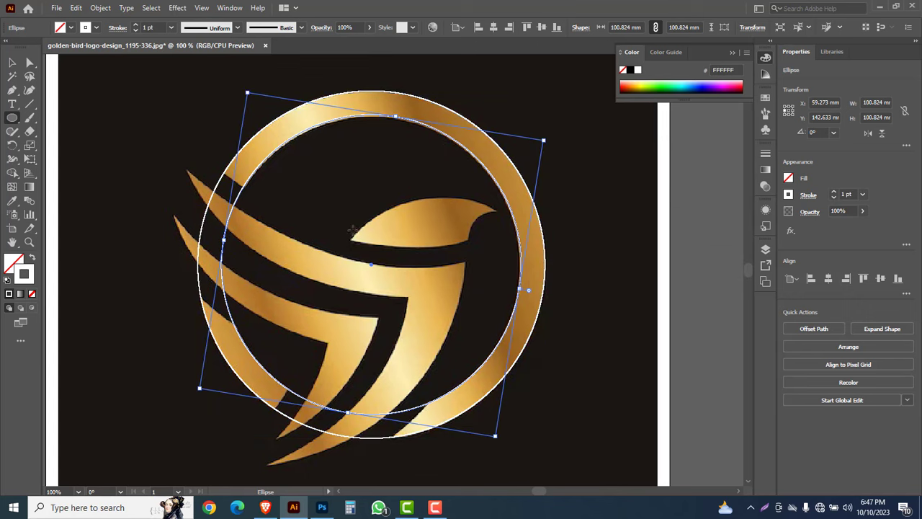
# Trace the large wing's upper edge with the Pen tool from its upper tip to the outer corner, ending in a corner point.
pyautogui.click(12, 91)
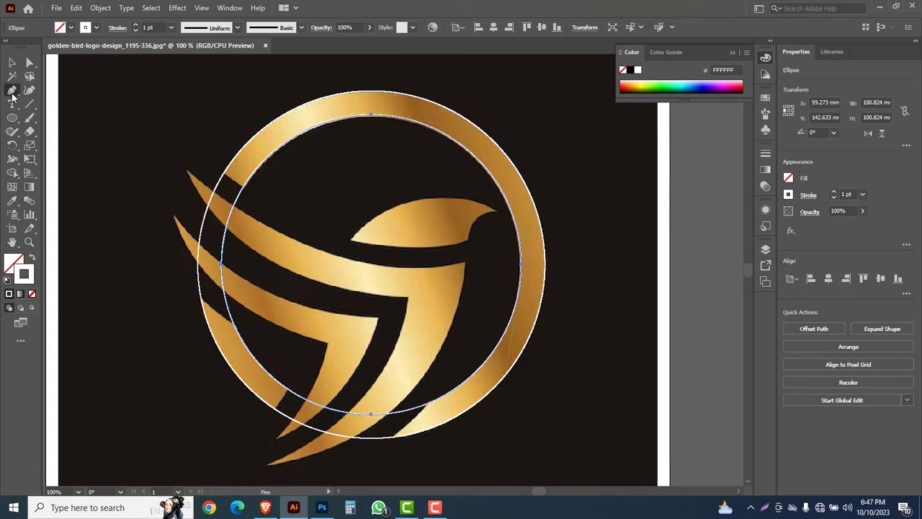
pyautogui.click(49, 90)
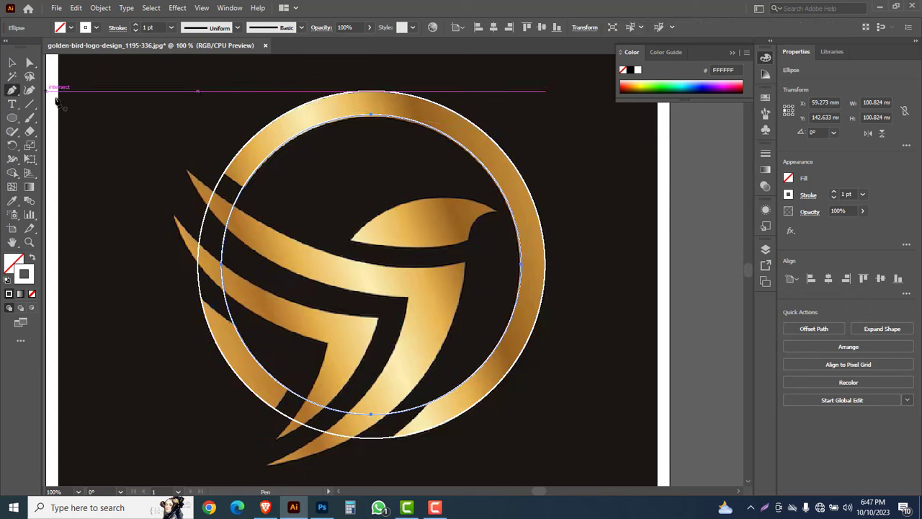
pyautogui.click(185, 172)
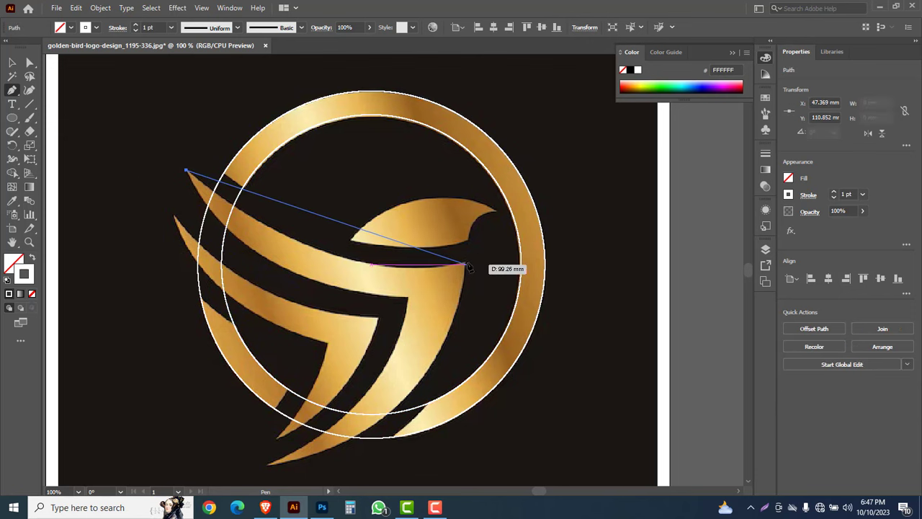
pyautogui.moveTo(466, 267); pyautogui.dragTo(627, 242)
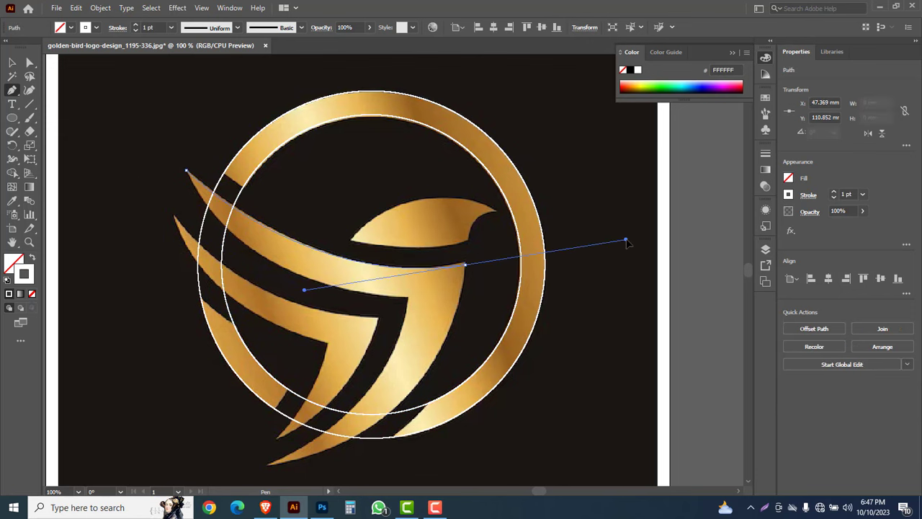
pyautogui.click(467, 267)
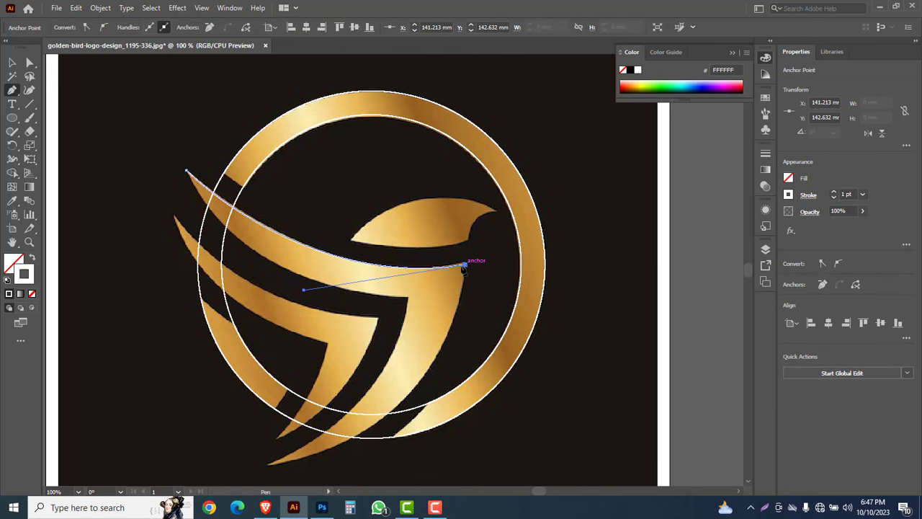
# Continue the wing path along the outer curve to the lower tip and back up the inner curve to the inner corner, with corner points.
pyautogui.moveTo(377, 413); pyautogui.dragTo(360, 303)
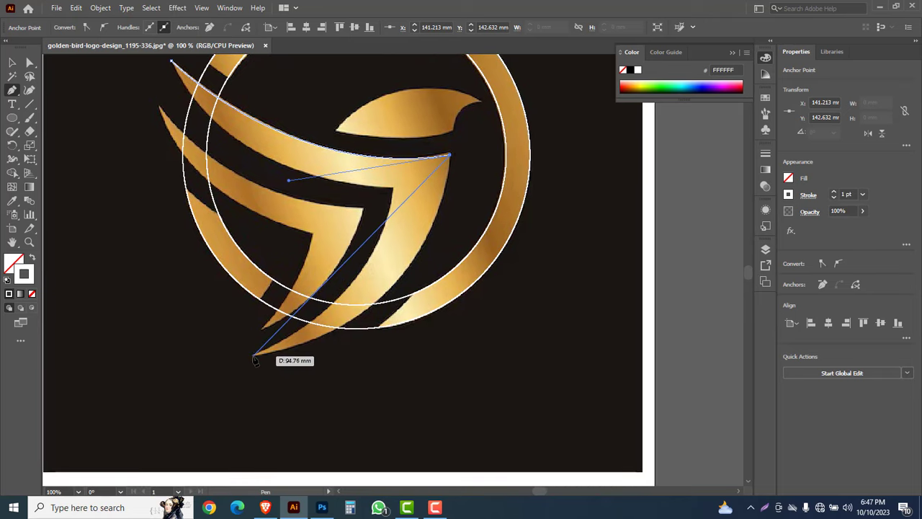
pyautogui.moveTo(254, 357); pyautogui.dragTo(62, 396)
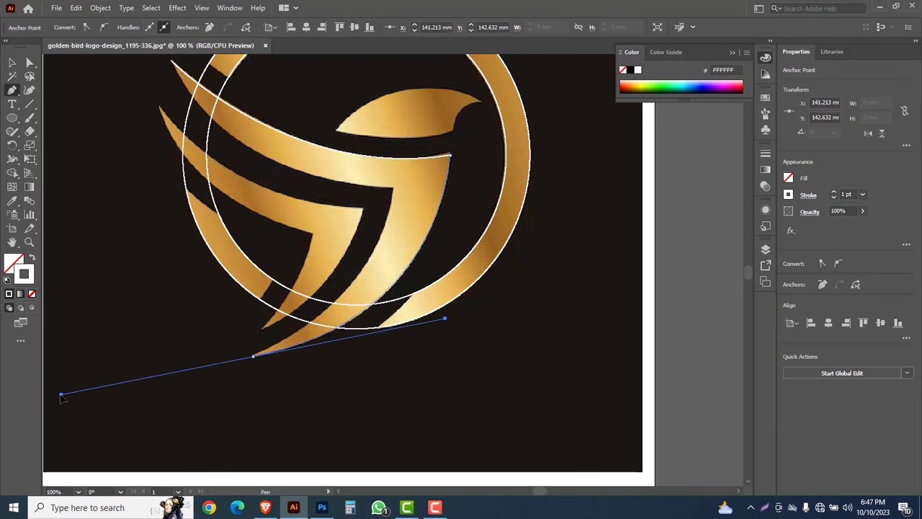
pyautogui.click(254, 356)
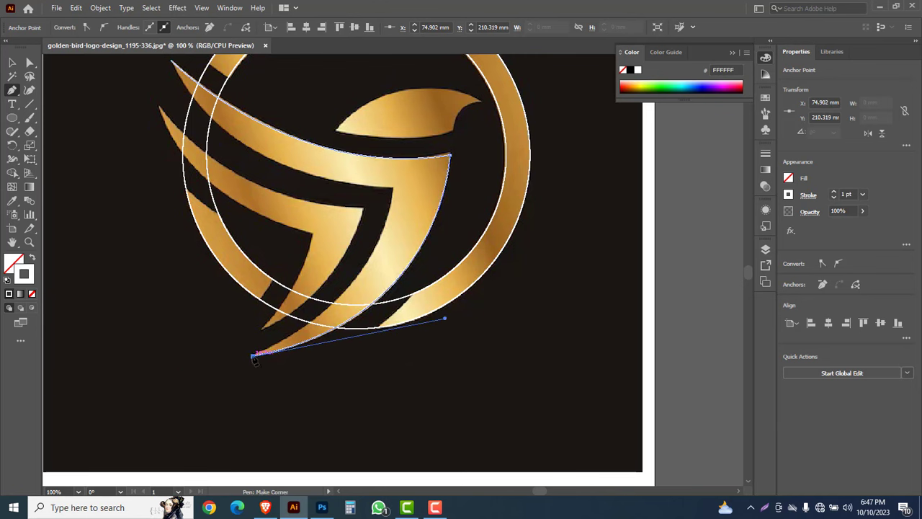
pyautogui.scroll(3, 354, 252)
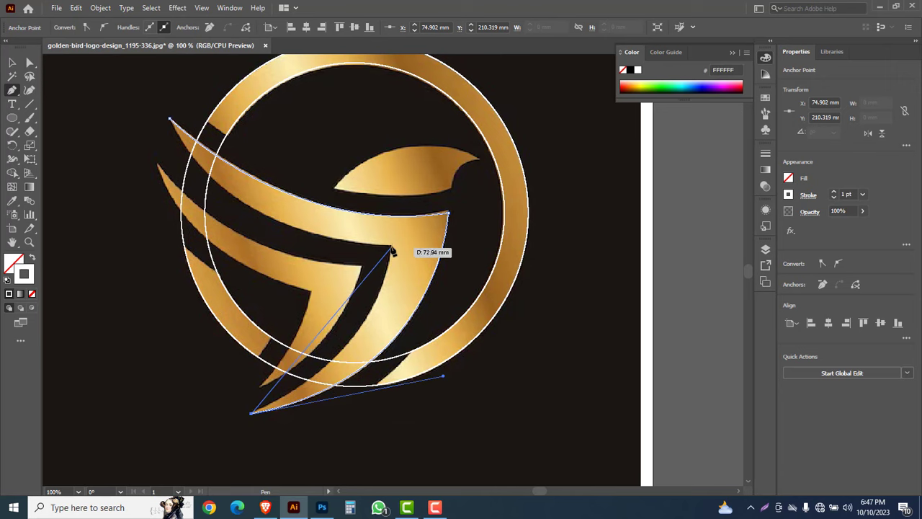
pyautogui.moveTo(391, 247); pyautogui.dragTo(399, 136)
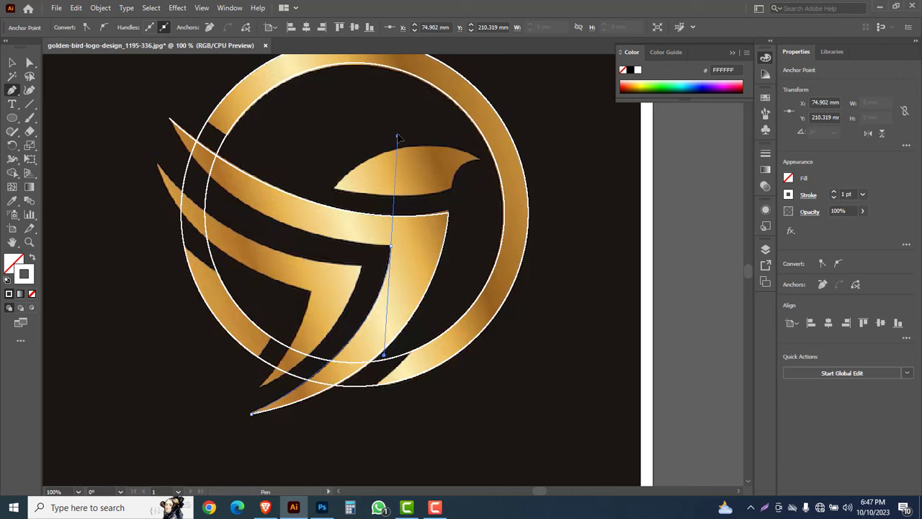
pyautogui.click(388, 248)
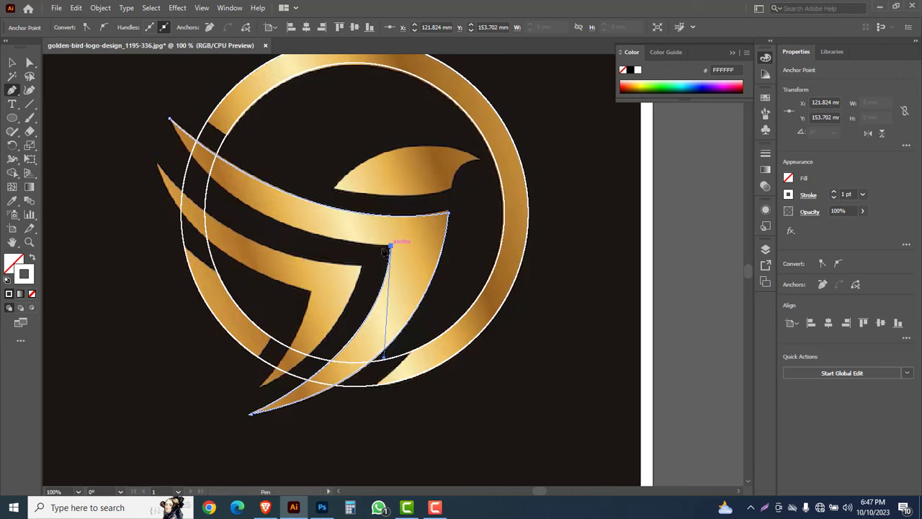
# Close the large wing path at its upper tip and adjust the closing curve to follow the wing's lower edge.
pyautogui.moveTo(273, 199); pyautogui.dragTo(278, 263)
pyautogui.moveTo(175, 183); pyautogui.dragTo(112, 70)
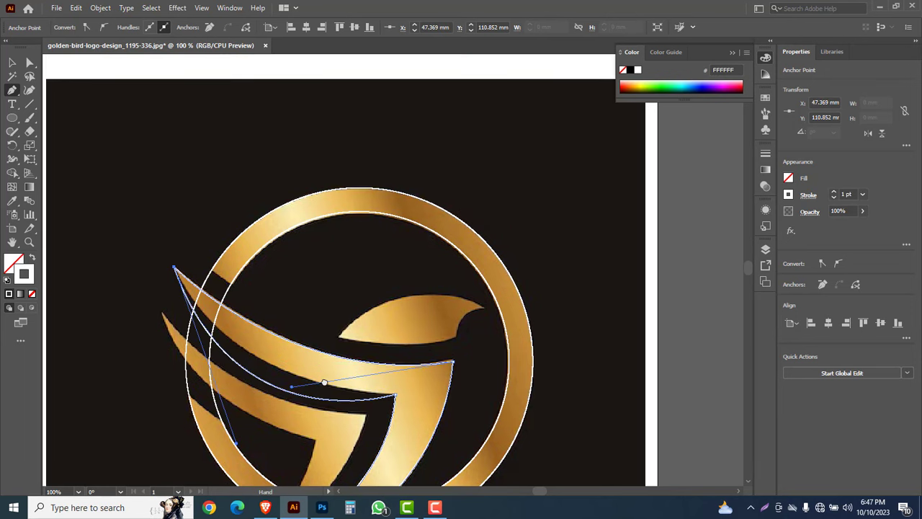
pyautogui.moveTo(325, 382); pyautogui.dragTo(324, 281)
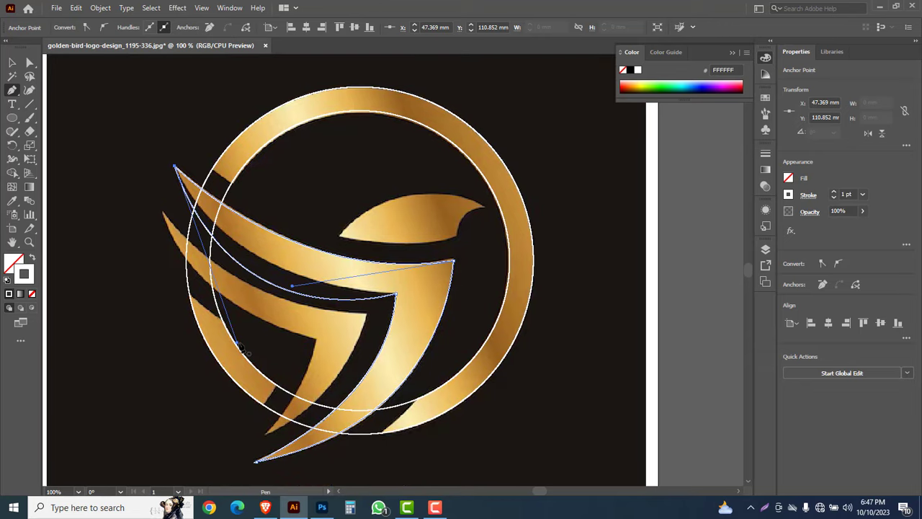
pyautogui.moveTo(239, 345); pyautogui.dragTo(237, 296)
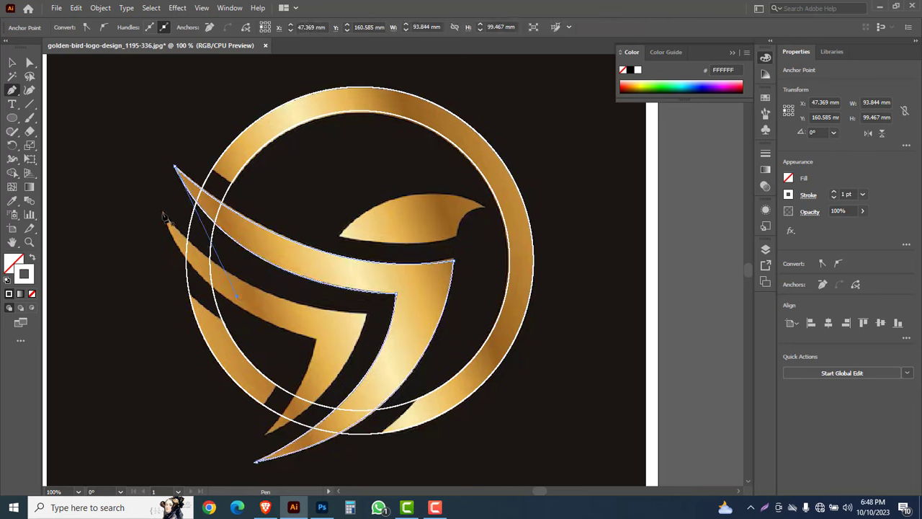
# Trace the small wing with the Pen tool from its upper tip to the outer corner and lower tip, with corner points.
pyautogui.click(163, 213)
pyautogui.moveTo(367, 314); pyautogui.dragTo(490, 312)
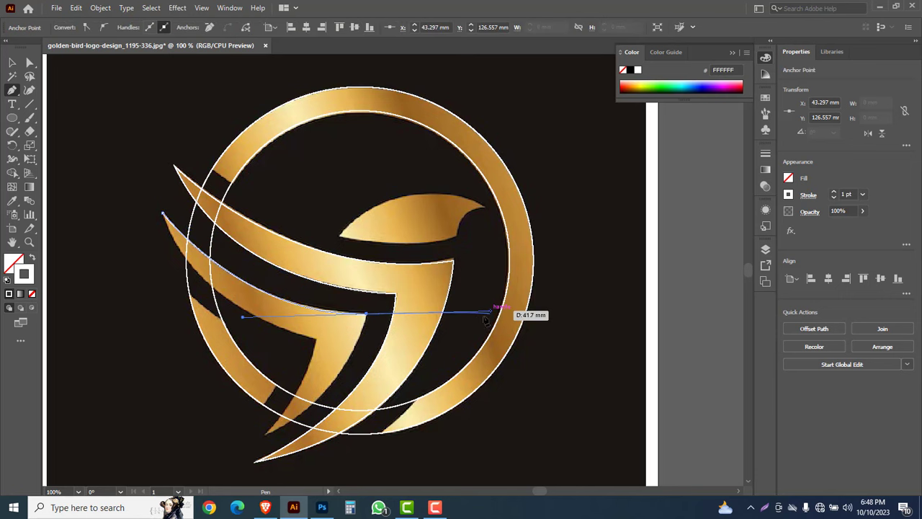
pyautogui.click(366, 314)
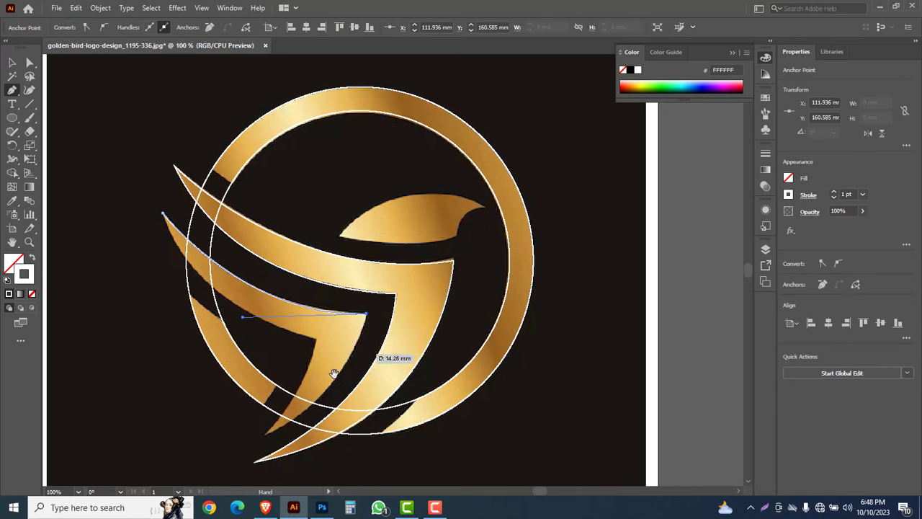
pyautogui.moveTo(336, 373); pyautogui.dragTo(390, 280)
pyautogui.moveTo(319, 341); pyautogui.dragTo(234, 376)
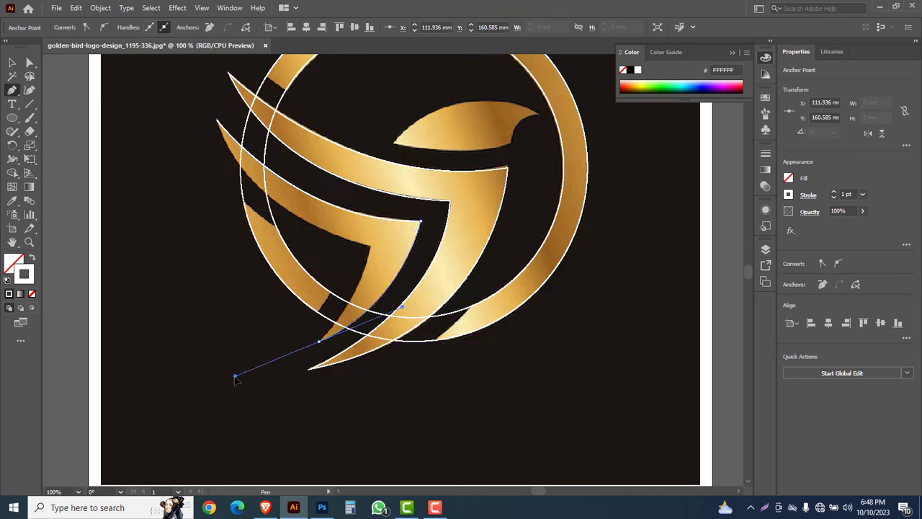
pyautogui.click(319, 341)
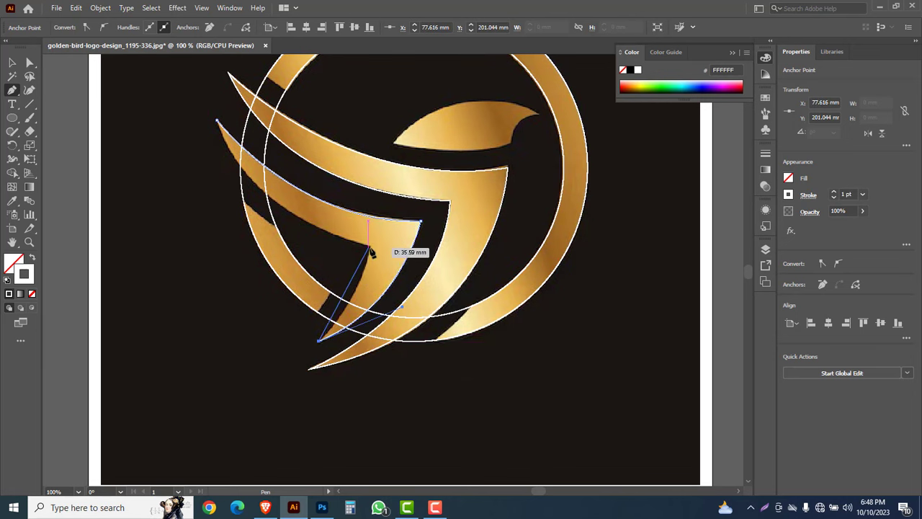
# Continue the small wing path up the inner curve to a corner point and close it at the upper tip.
pyautogui.moveTo(368, 249); pyautogui.dragTo(372, 199)
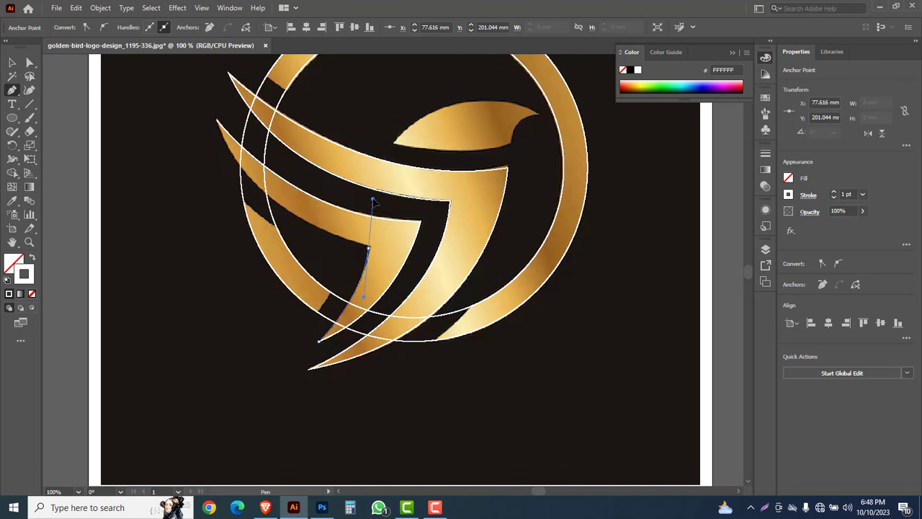
pyautogui.click(368, 249)
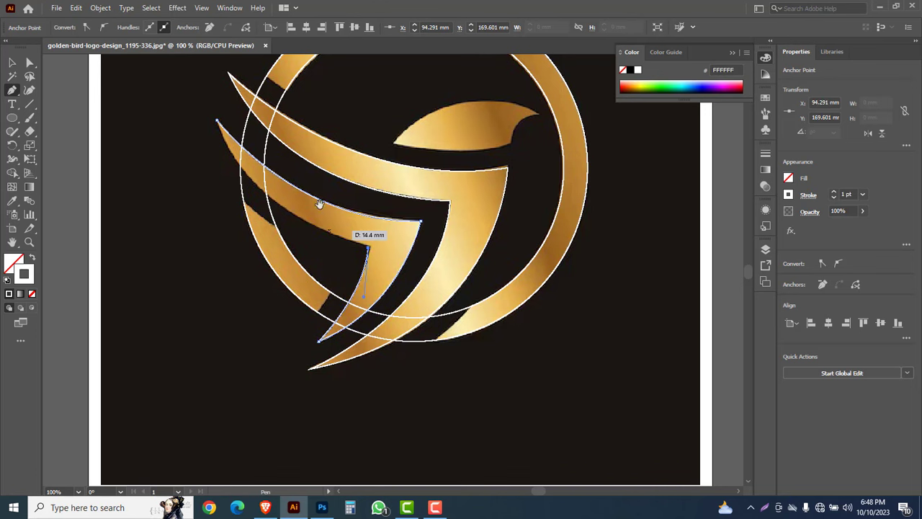
pyautogui.moveTo(319, 206); pyautogui.dragTo(303, 269)
pyautogui.moveTo(206, 195); pyautogui.dragTo(169, 99)
# Move the small wing's inner corner anchor onto the reference corner and adjust the upper tip's handle to match the lower edge.
pyautogui.keyDown('ctrl'); pyautogui.click(353, 340); pyautogui.keyUp('ctrl')
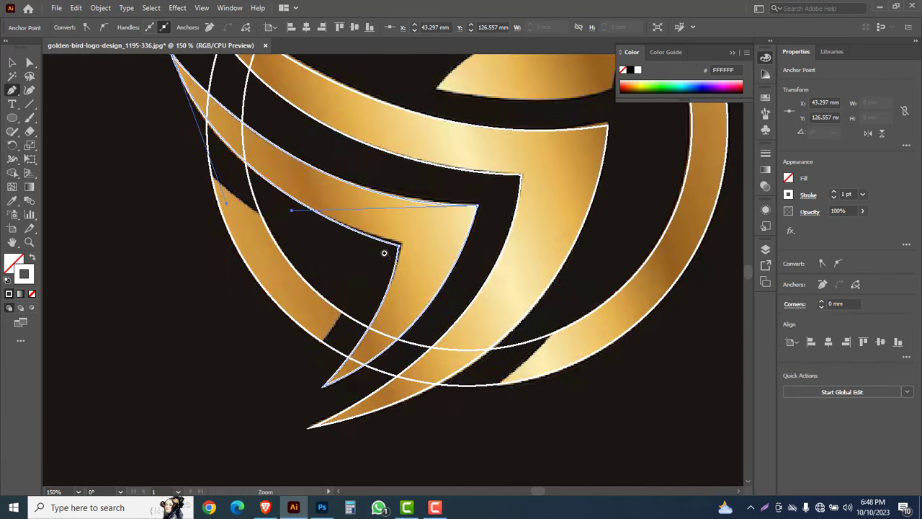
pyautogui.keyDown('ctrl'); pyautogui.click(388, 248); pyautogui.keyUp('ctrl')
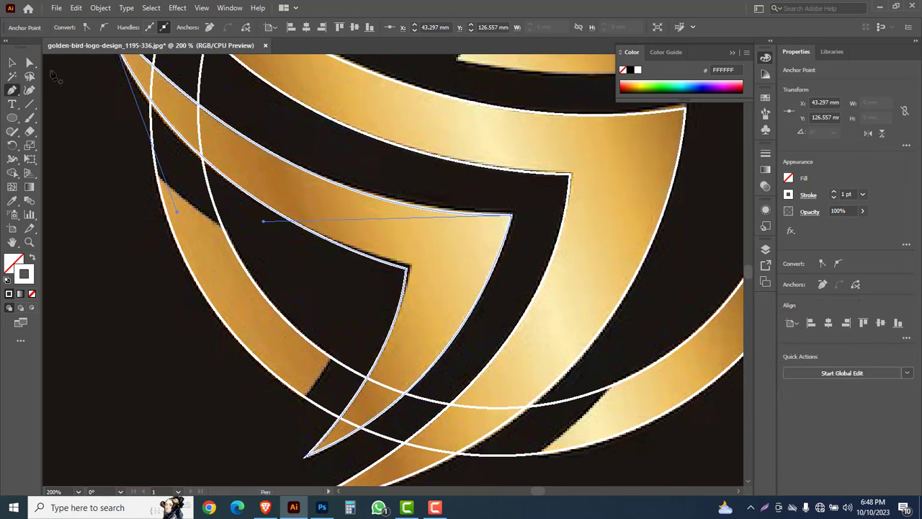
pyautogui.click(30, 64)
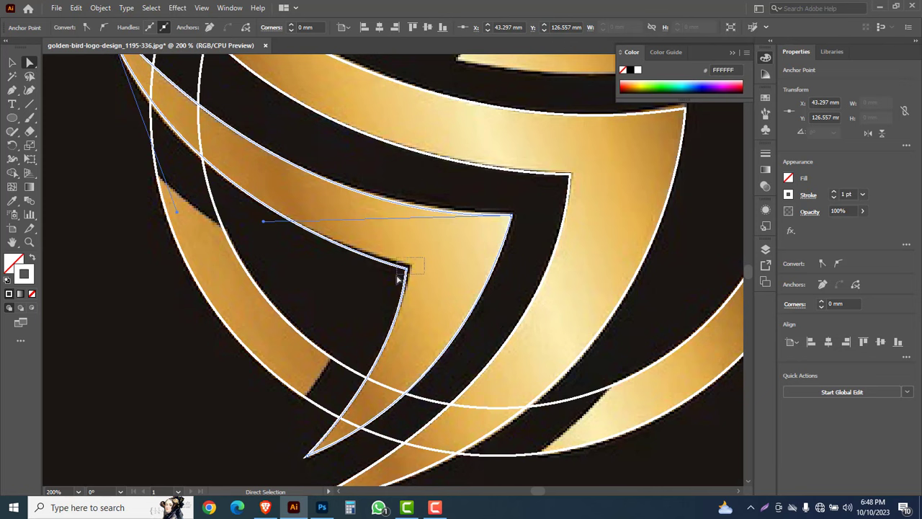
pyautogui.moveTo(405, 269); pyautogui.dragTo(413, 265)
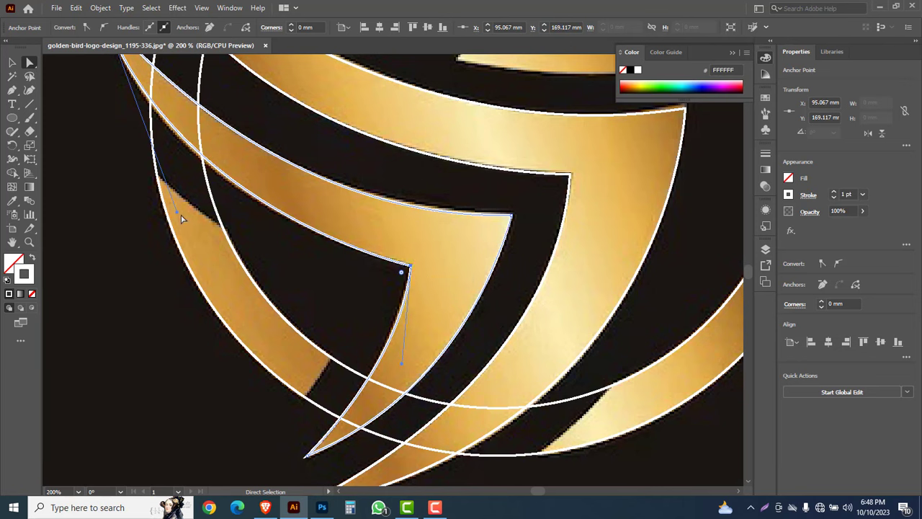
pyautogui.moveTo(177, 212); pyautogui.dragTo(167, 215)
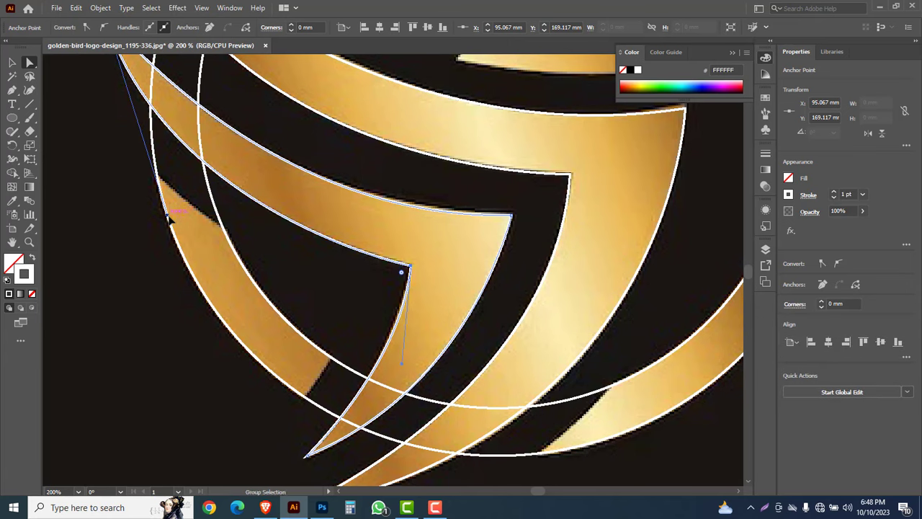
pyautogui.keyDown('ctrl'); pyautogui.keyDown('alt'); pyautogui.click(457, 249); pyautogui.keyUp('alt'); pyautogui.keyUp('ctrl')
pyautogui.keyDown('ctrl'); pyautogui.keyDown('alt'); pyautogui.click(499, 243); pyautogui.keyUp('alt'); pyautogui.keyUp('ctrl')
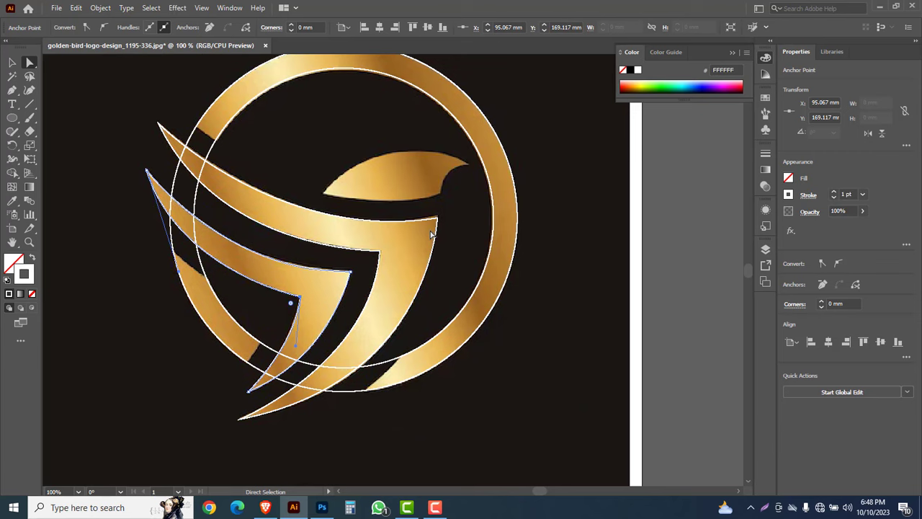
# Trace the bird's head with the Pen tool as a closed path around the crown, beak tip, throat curve and lower edge.
pyautogui.click(11, 90)
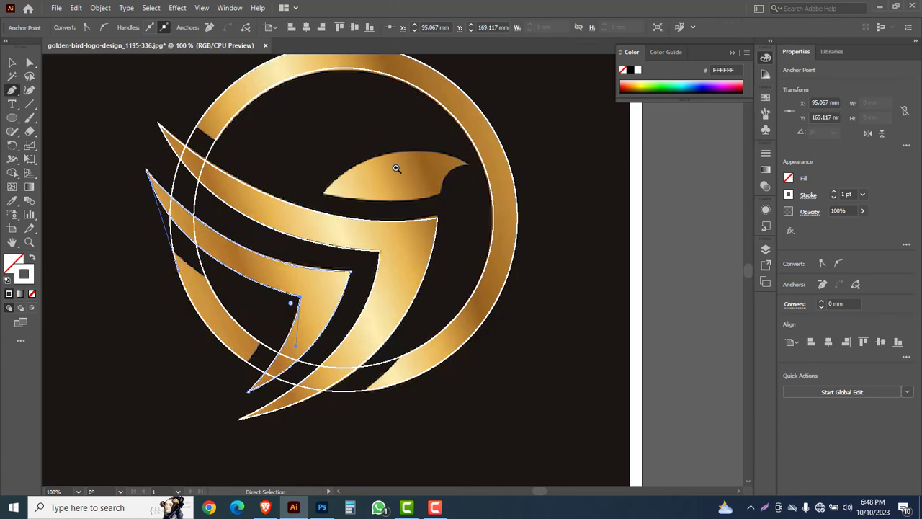
pyautogui.keyDown('ctrl'); pyautogui.click(397, 183); pyautogui.keyUp('ctrl')
pyautogui.click(283, 309)
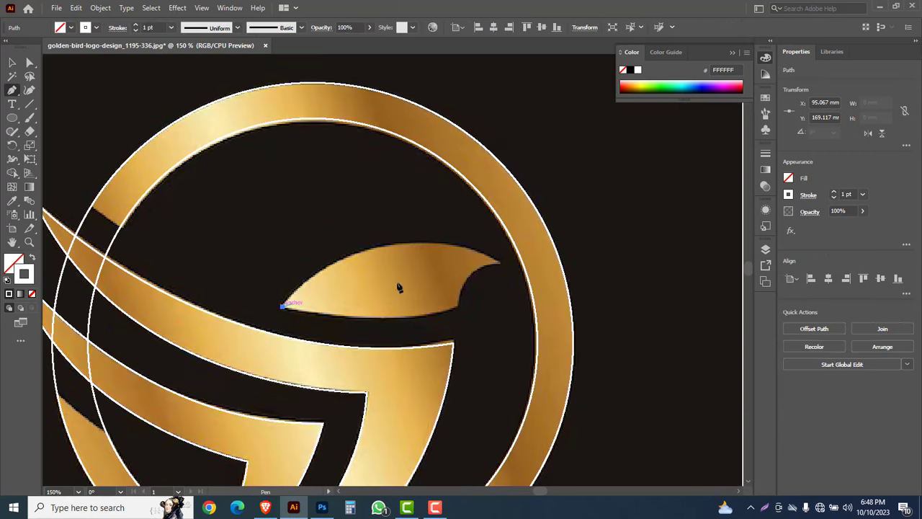
pyautogui.moveTo(498, 263); pyautogui.dragTo(627, 325)
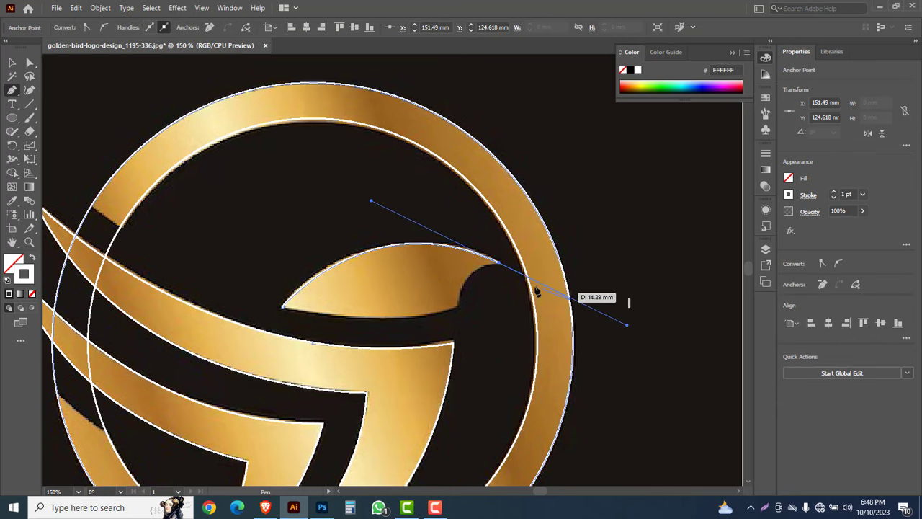
pyautogui.click(498, 263)
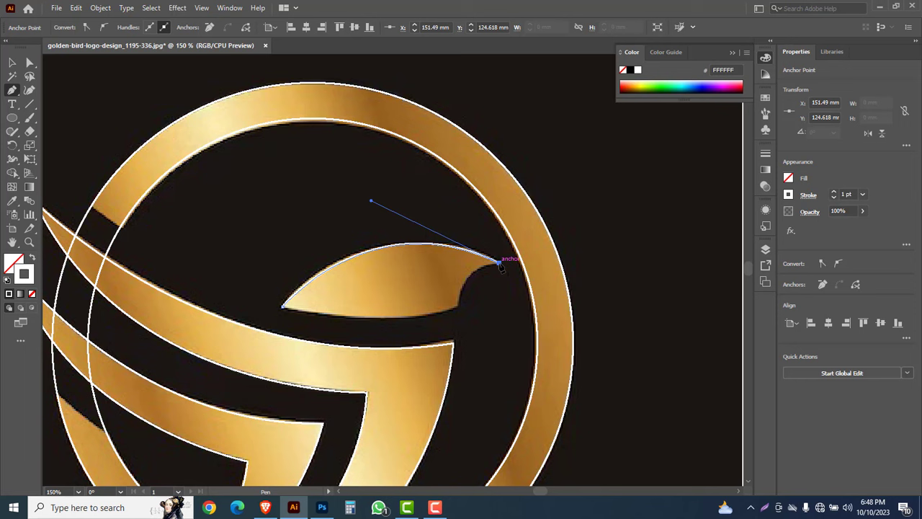
pyautogui.moveTo(458, 306); pyautogui.dragTo(459, 344)
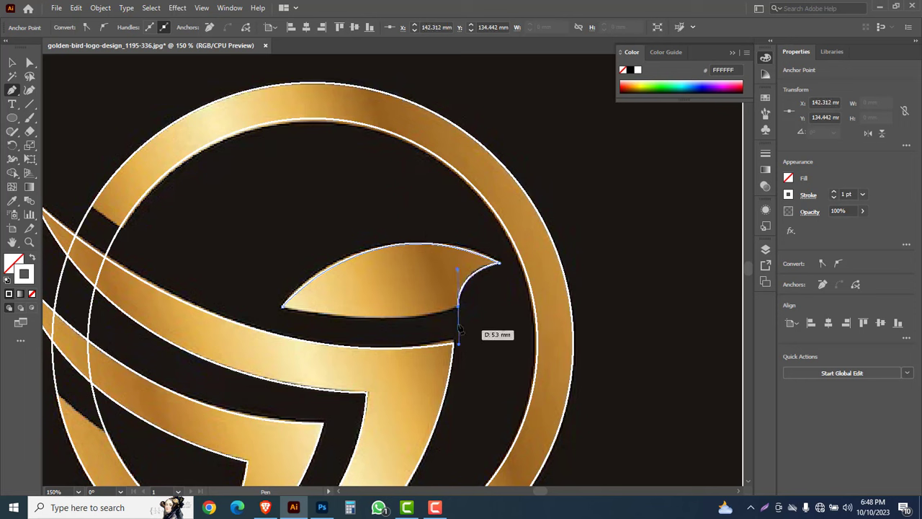
pyautogui.moveTo(283, 307); pyautogui.dragTo(154, 284)
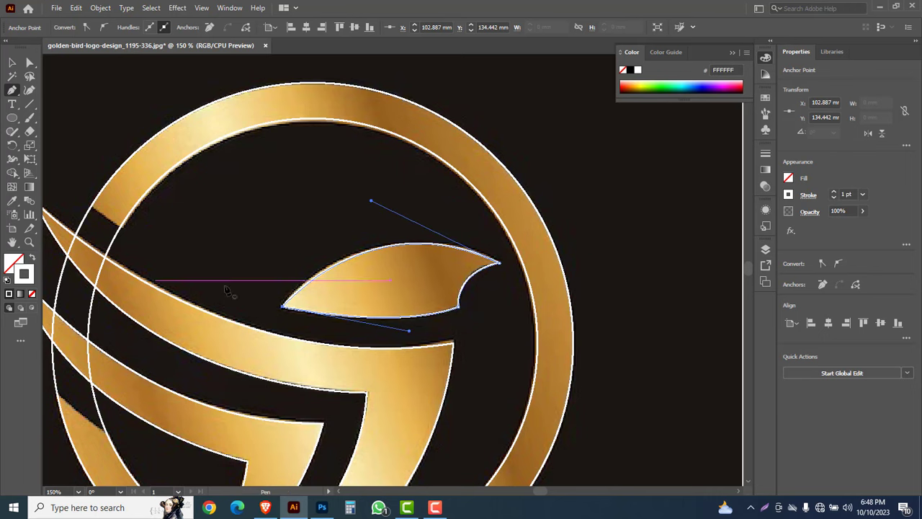
# Select both wing outlines and offset their paths by 7 mm with miter joins.
pyautogui.keyDown('ctrl'); pyautogui.keyDown('alt'); pyautogui.click(372, 306); pyautogui.keyUp('alt'); pyautogui.keyUp('ctrl')
pyautogui.keyDown('ctrl'); pyautogui.keyDown('alt'); pyautogui.click(391, 306); pyautogui.keyUp('alt'); pyautogui.keyUp('ctrl')
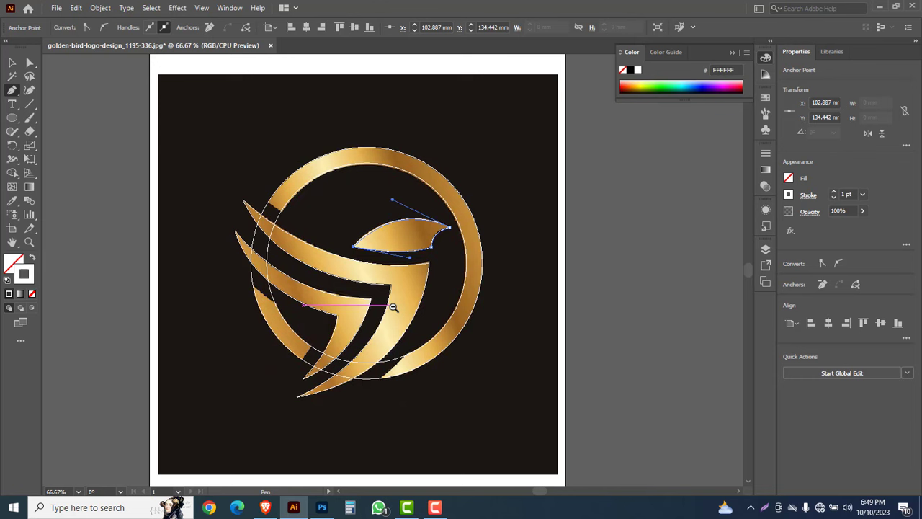
pyautogui.click(12, 63)
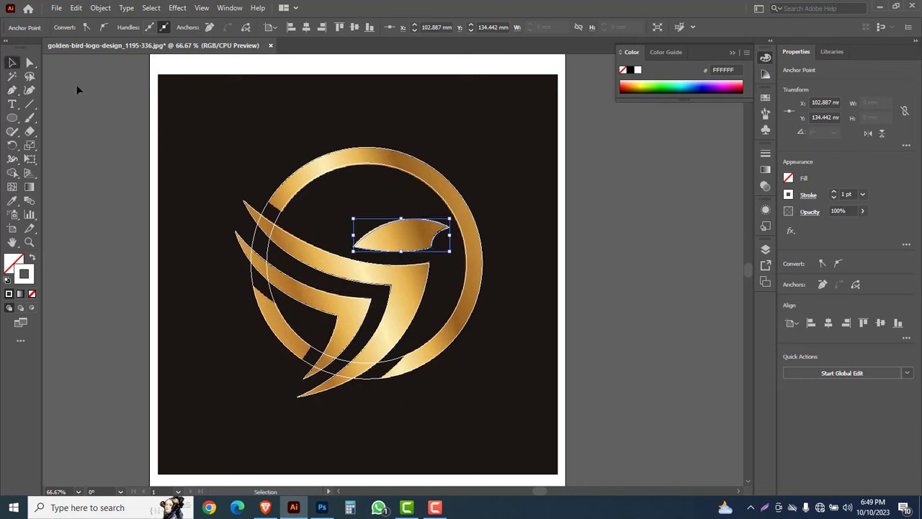
pyautogui.click(194, 130)
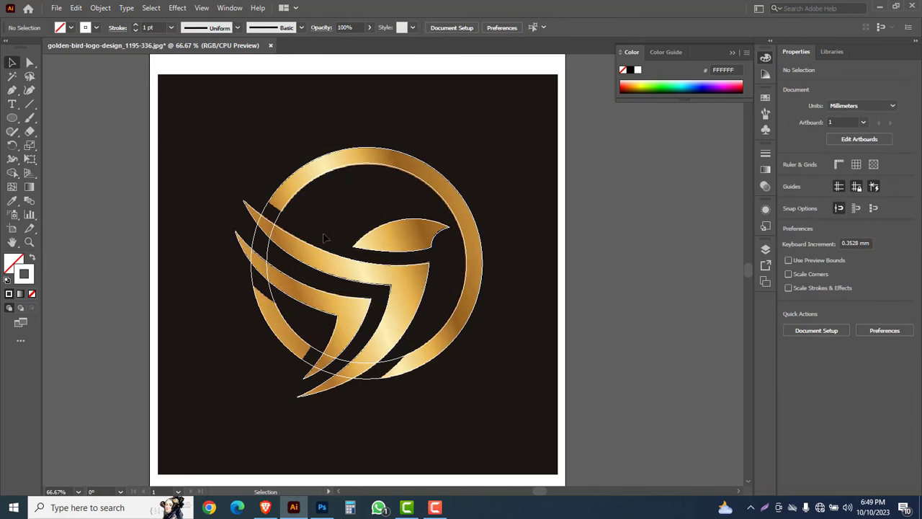
pyautogui.click(316, 312)
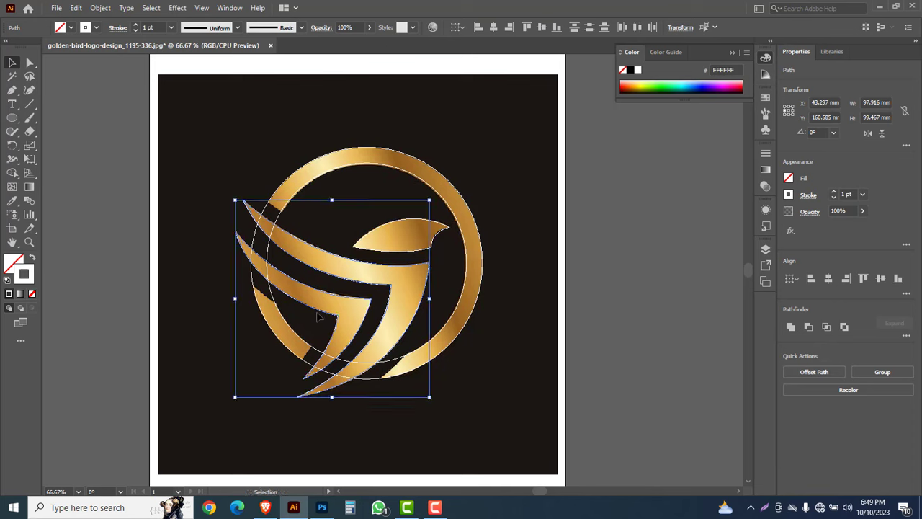
pyautogui.click(100, 8)
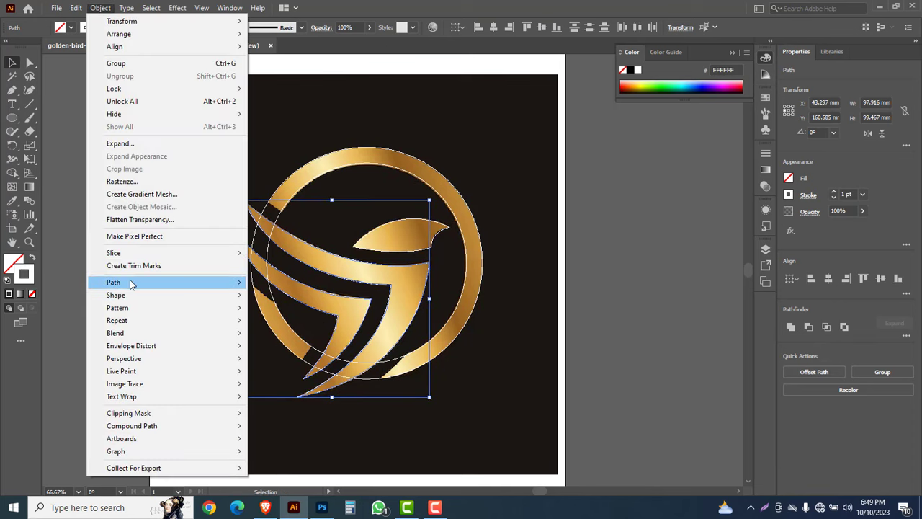
pyautogui.moveTo(132, 286)
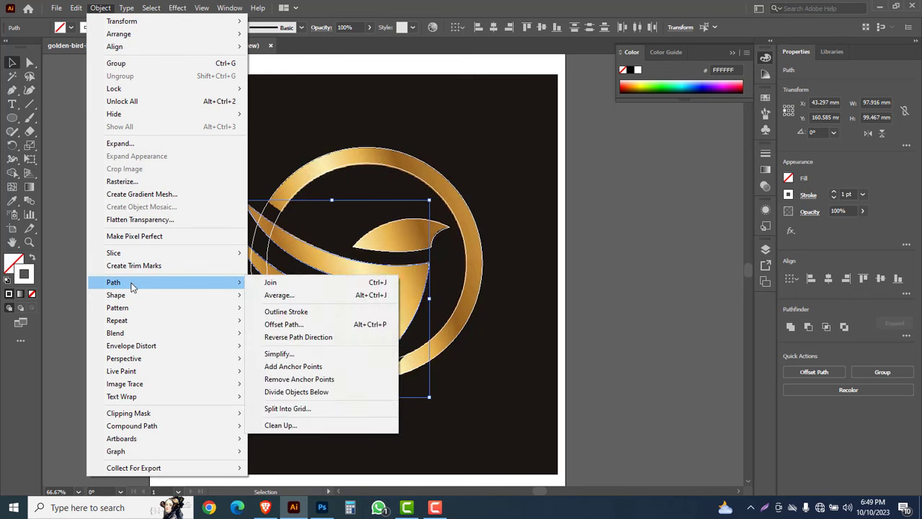
pyautogui.click(312, 326)
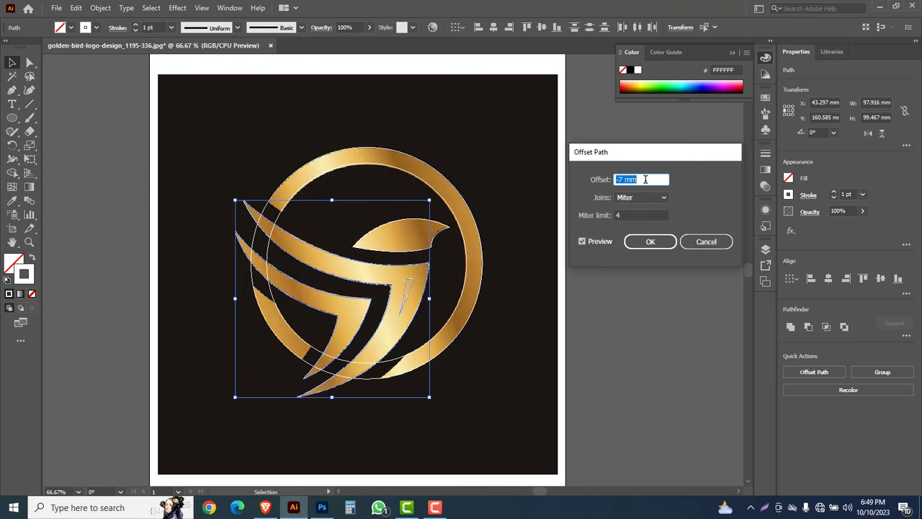
pyautogui.press('Up')
pyautogui.press('Up')
pyautogui.press('Up')
pyautogui.press('Up')
pyautogui.press('Up')
pyautogui.press('Up')
pyautogui.press('Up')
pyautogui.press('Up')
pyautogui.press('Up')
pyautogui.press('Up')
pyautogui.press('Up')
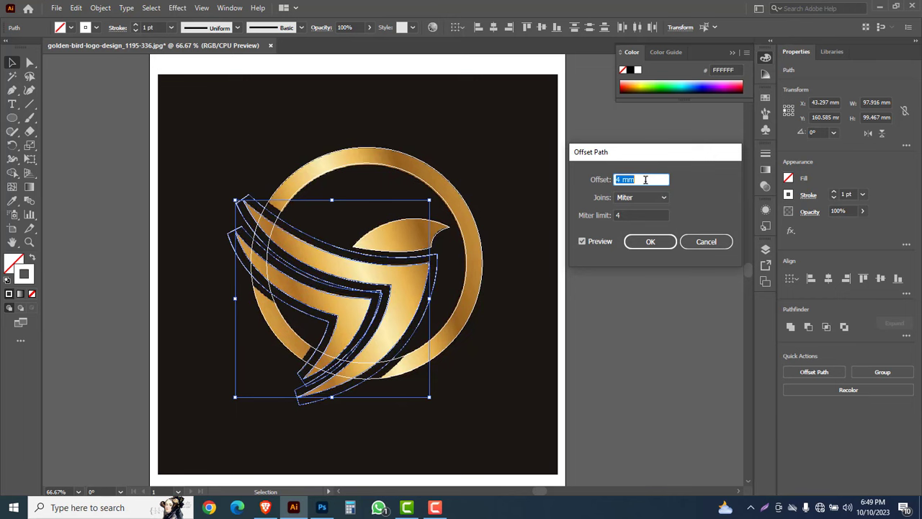
pyautogui.press('Up')
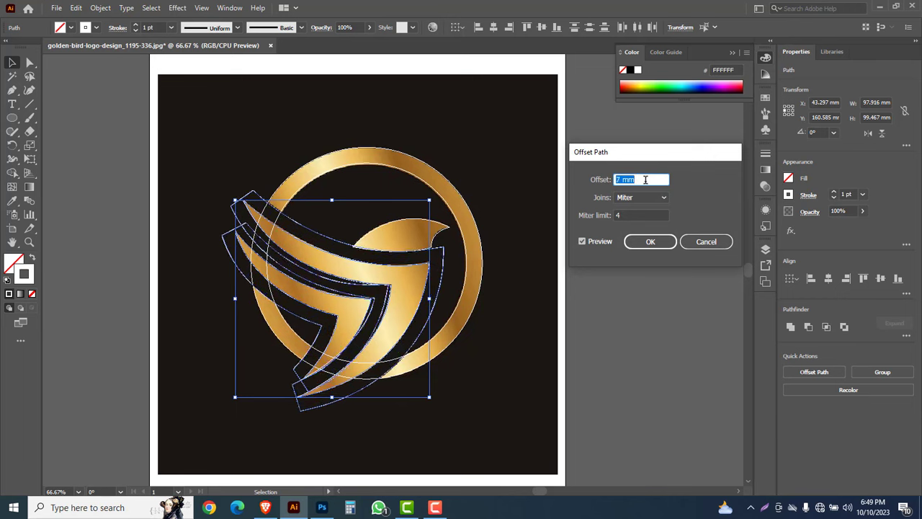
pyautogui.click(656, 242)
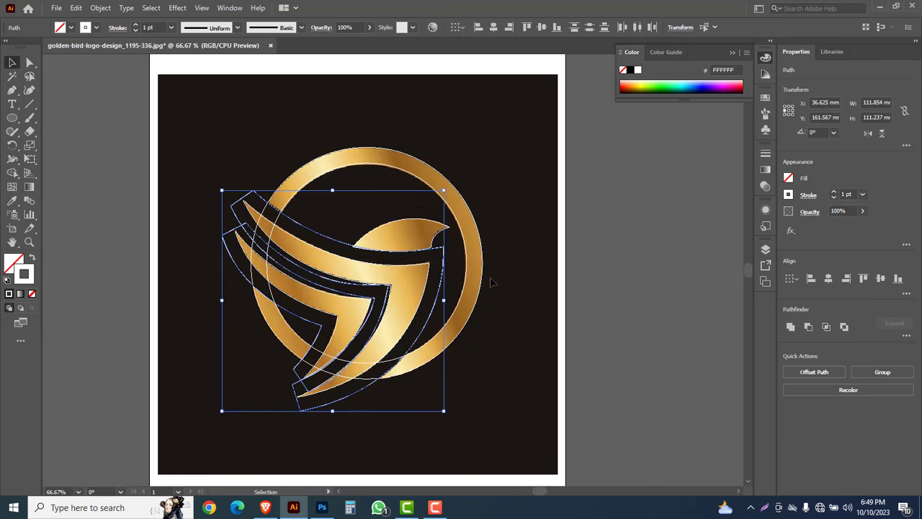
# Delete the original large and small wing outlines, keeping only their offset paths.
pyautogui.scroll(1, 386, 295)
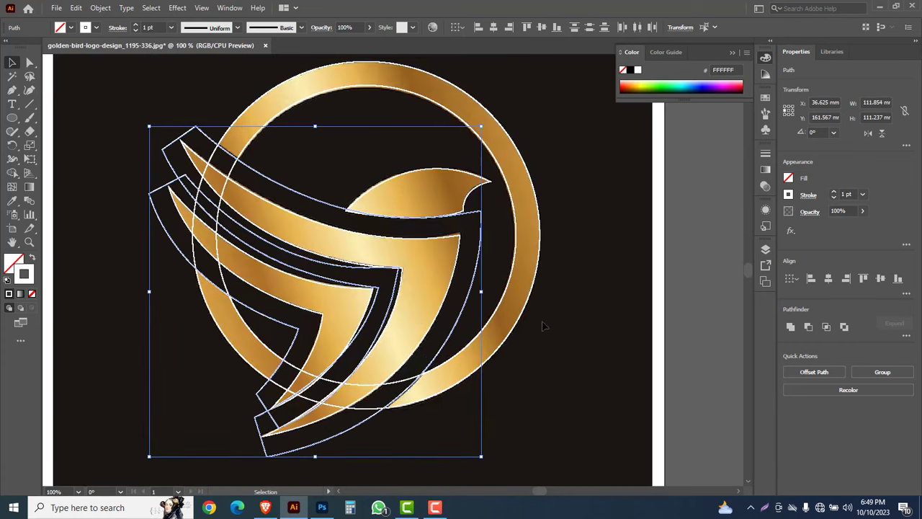
pyautogui.click(584, 293)
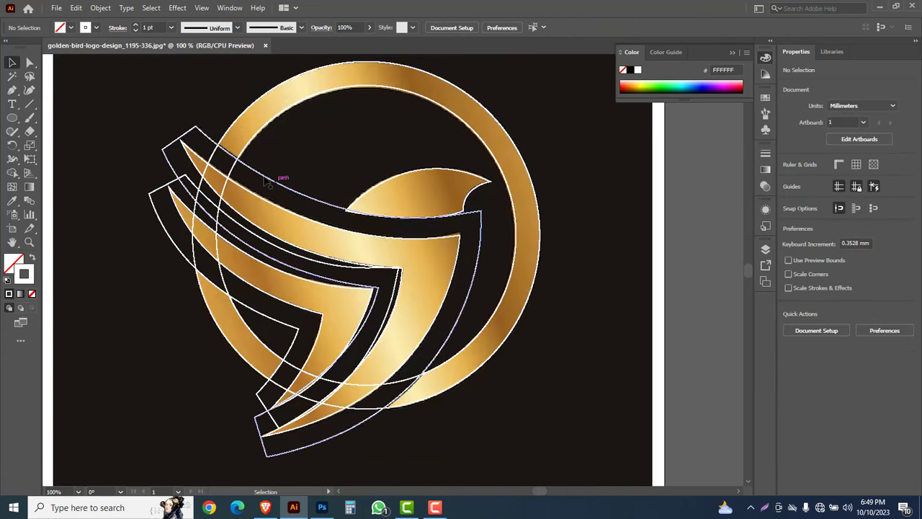
pyautogui.click(186, 142)
pyautogui.press('Delete')
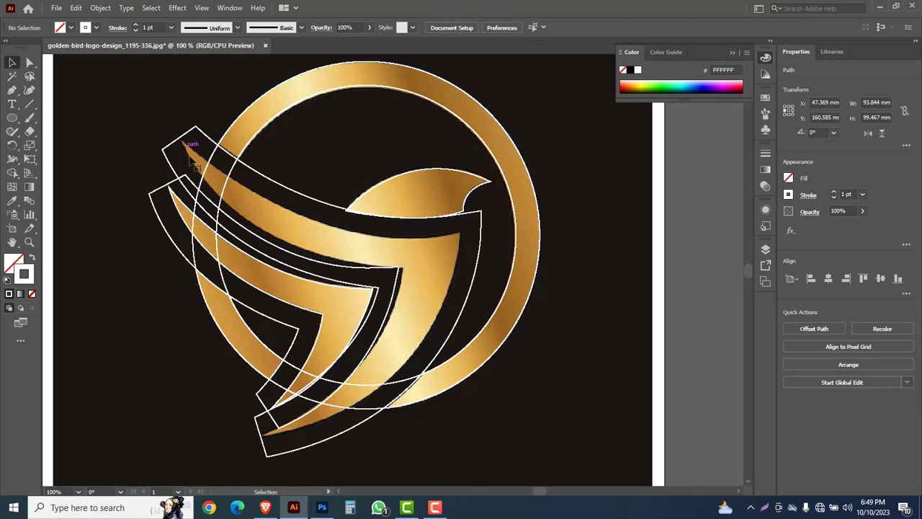
pyautogui.click(177, 210)
pyautogui.press('Delete')
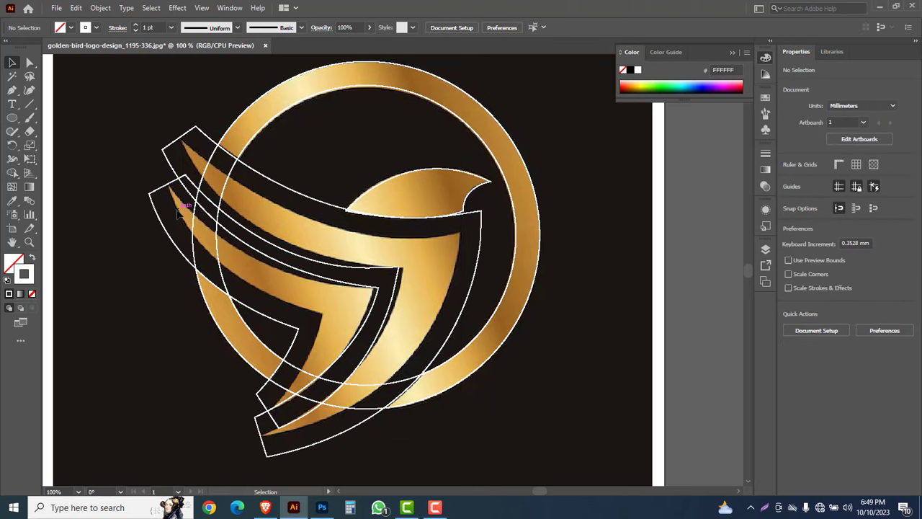
# Select all outlines and use Shape Builder with a 68FFFF cyan fill to create the large ring section and the bird's head.
pyautogui.moveTo(102, 92); pyautogui.dragTo(582, 429)
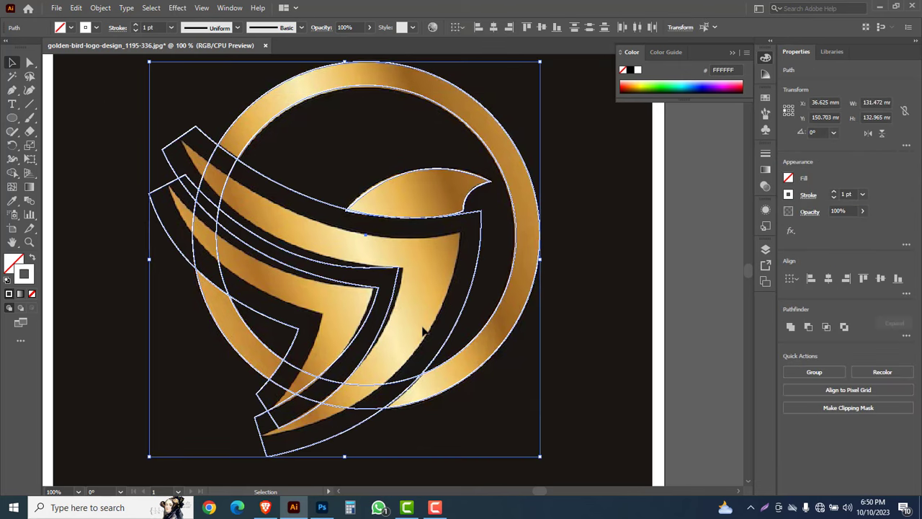
pyautogui.click(12, 172)
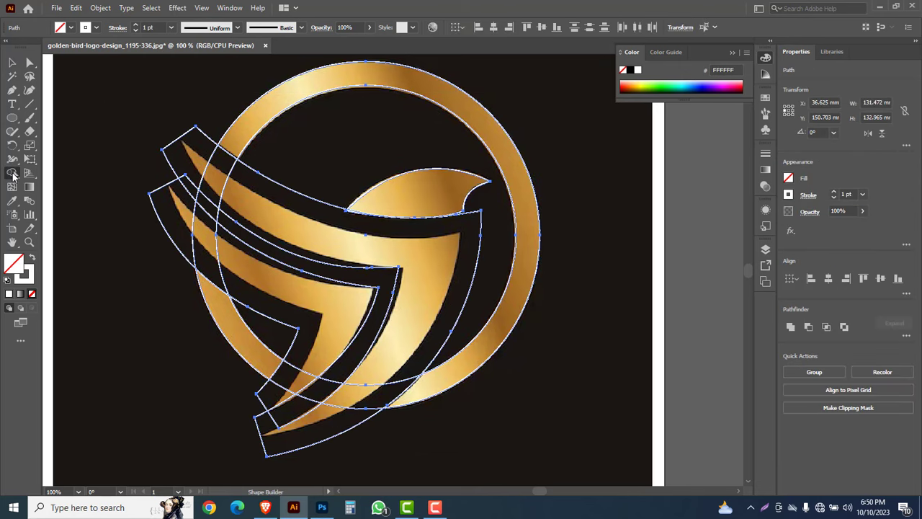
pyautogui.click(66, 174)
pyautogui.click(746, 55)
pyautogui.click(772, 56)
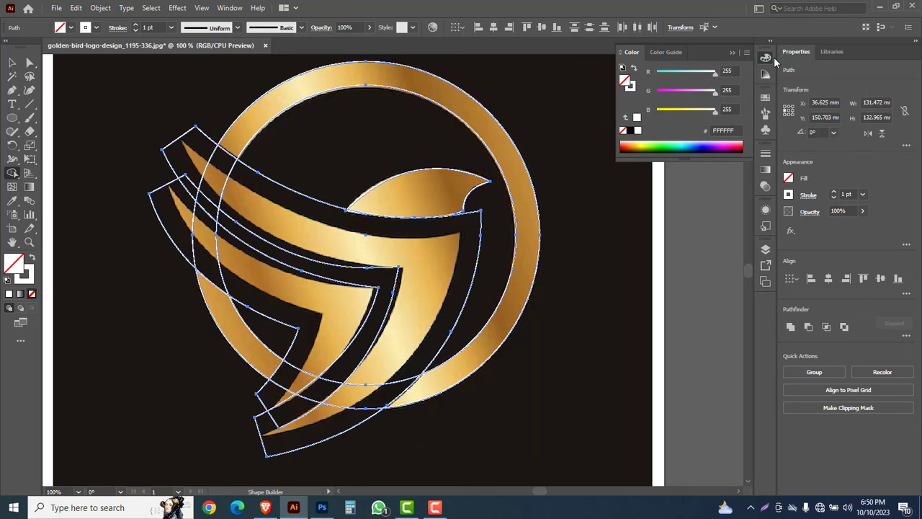
pyautogui.click(682, 72)
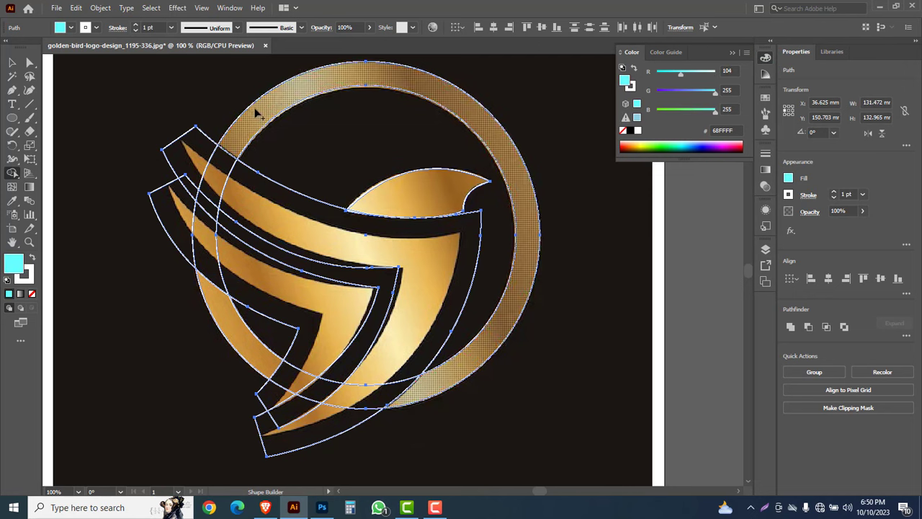
pyautogui.click(325, 87)
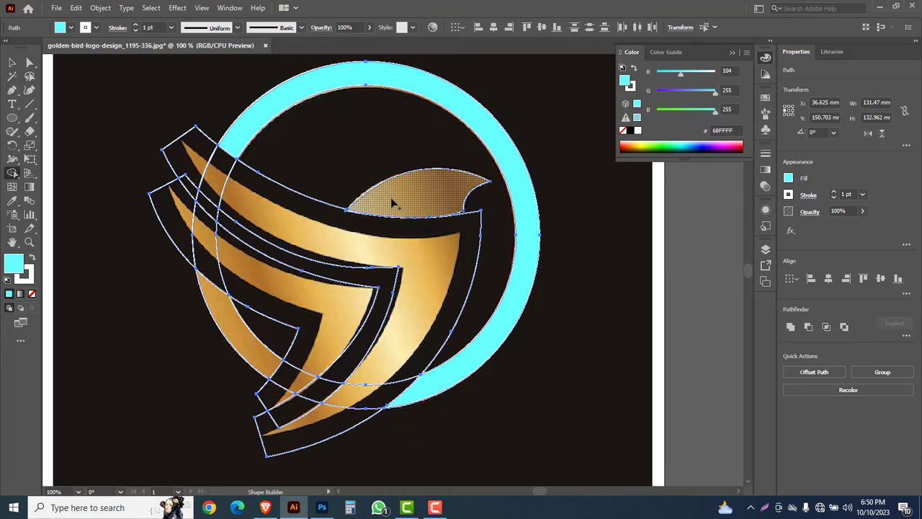
pyautogui.click(429, 196)
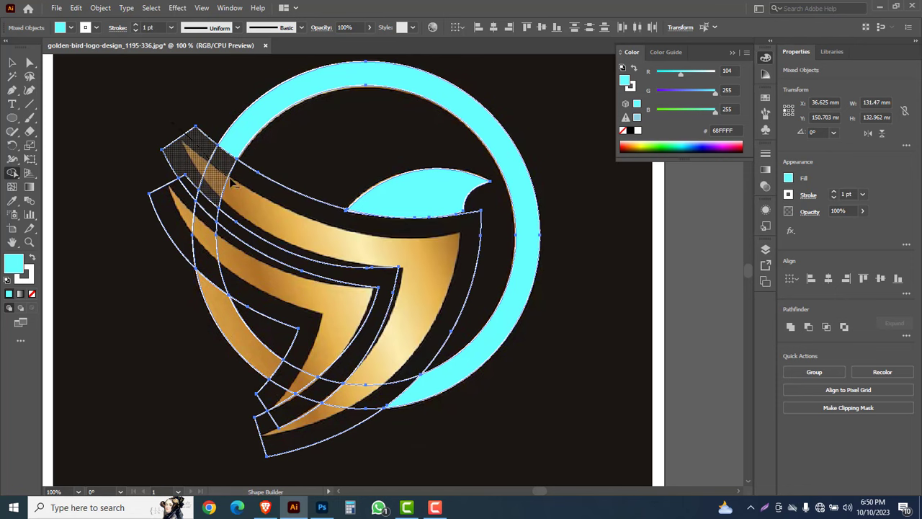
# Remove the offset wing regions and the leftover ring pieces with Shape Builder, keeping the lower-left ring segment.
pyautogui.moveTo(252, 194)
pyautogui.mouseDown()
pyautogui.moveTo(334, 243)
pyautogui.moveTo(428, 266)
pyautogui.mouseUp()
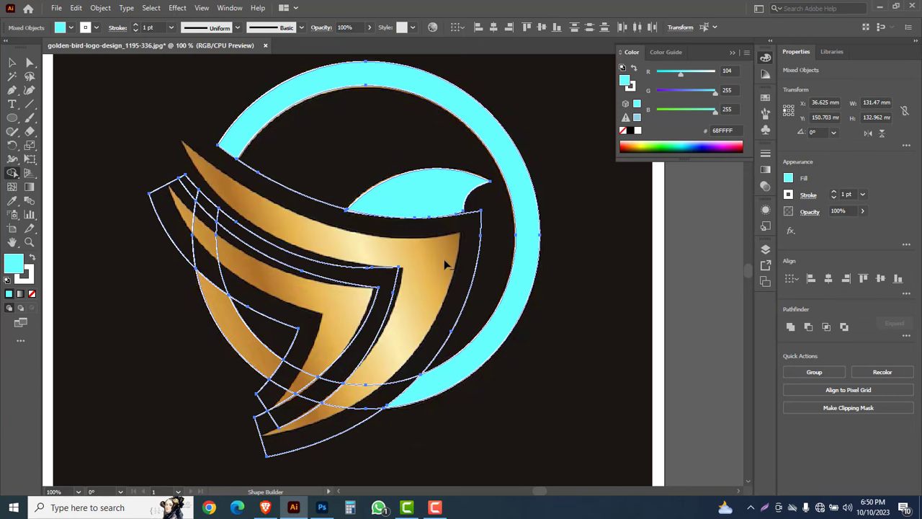
pyautogui.moveTo(410, 375); pyautogui.dragTo(335, 435)
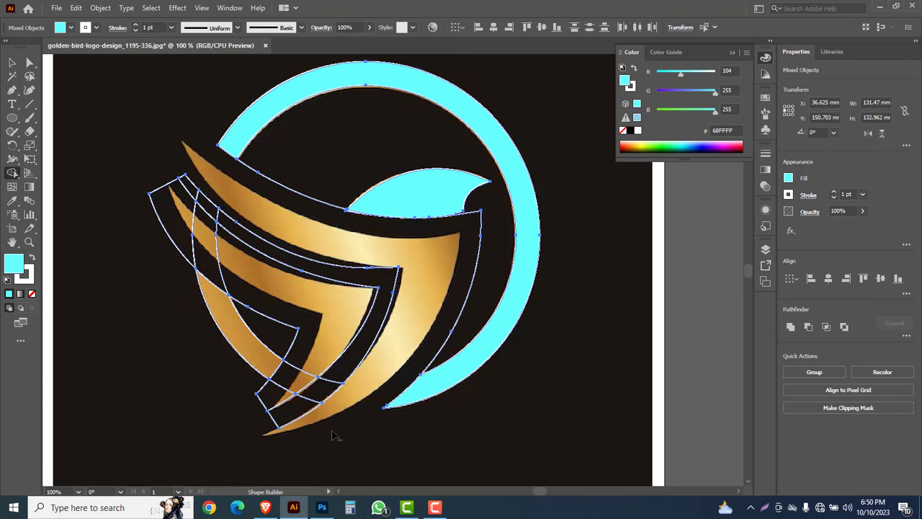
pyautogui.moveTo(269, 426)
pyautogui.mouseDown()
pyautogui.moveTo(348, 379)
pyautogui.moveTo(307, 369)
pyautogui.moveTo(316, 360)
pyautogui.mouseUp()
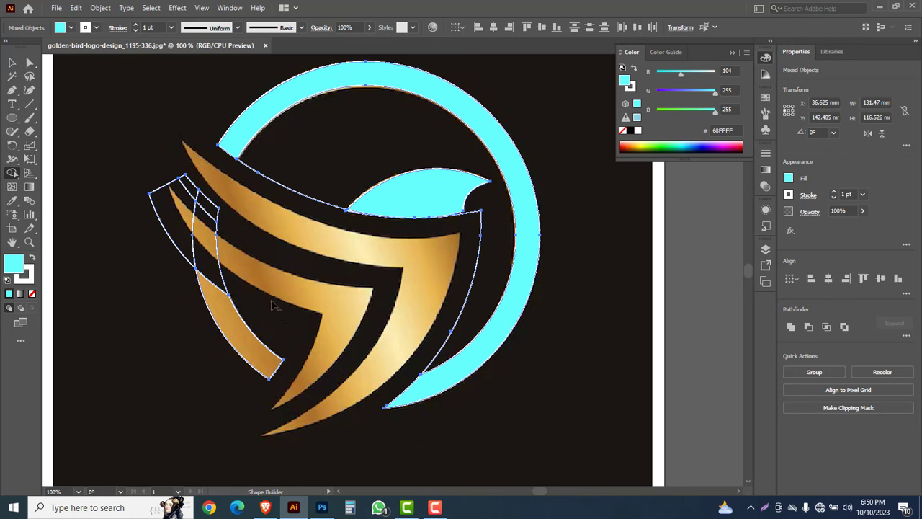
pyautogui.moveTo(236, 262); pyautogui.dragTo(143, 215)
pyautogui.moveTo(213, 212); pyautogui.dragTo(174, 167)
pyautogui.moveTo(296, 168); pyautogui.dragTo(253, 224)
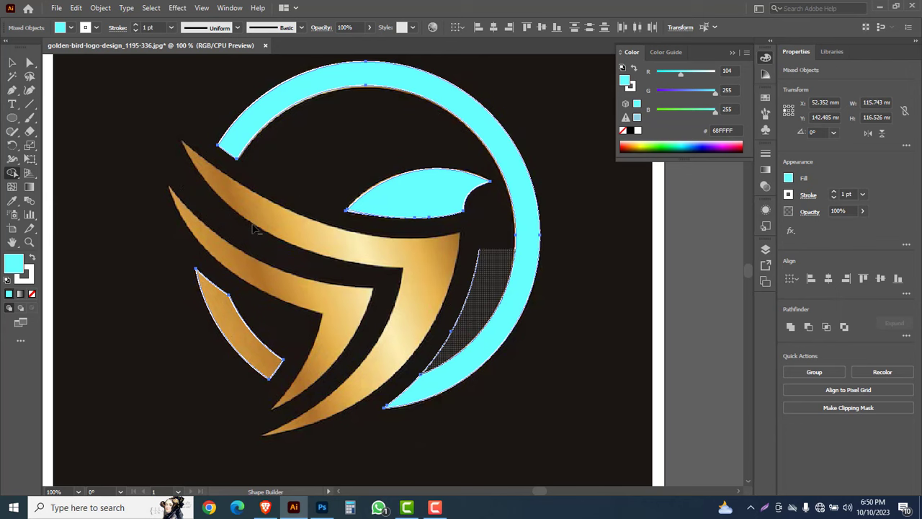
# Restore the two original wing outlines in their original place over the reference wings.
pyautogui.press('v')
pyautogui.click(164, 241)
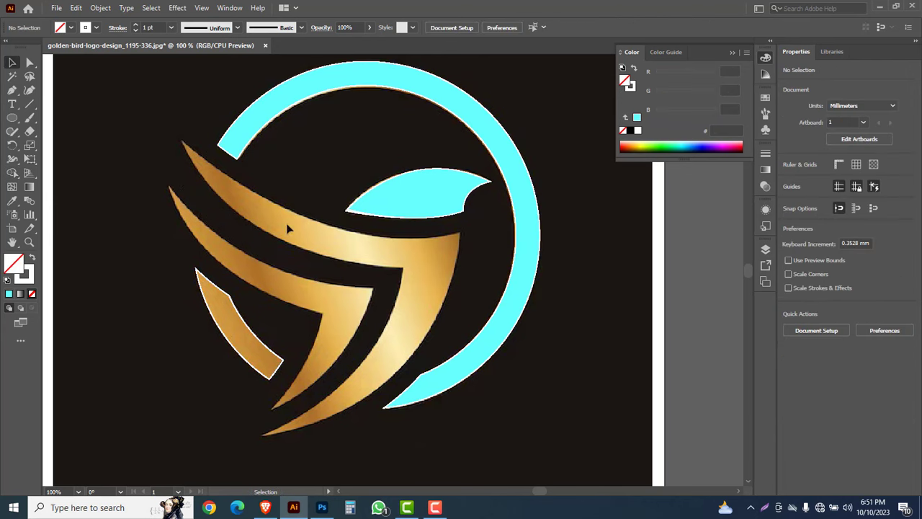
pyautogui.press('a')
pyautogui.click(290, 284)
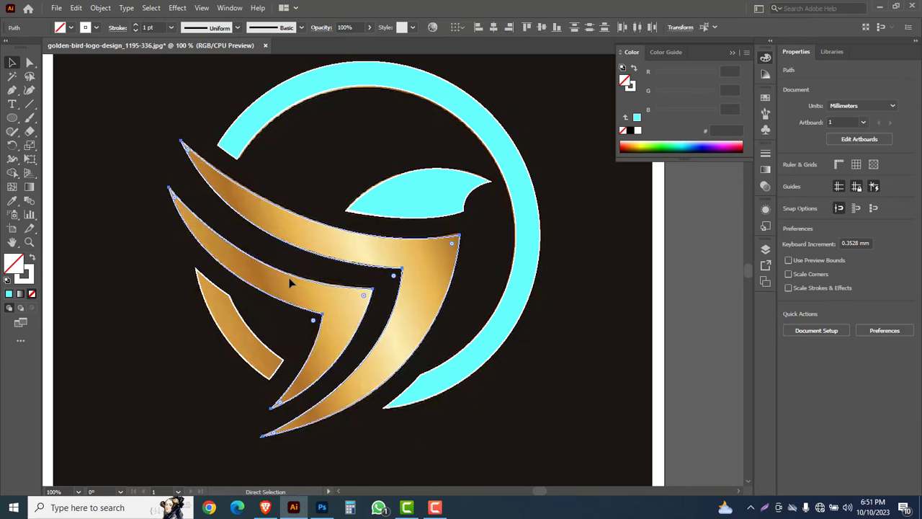
pyautogui.press('v')
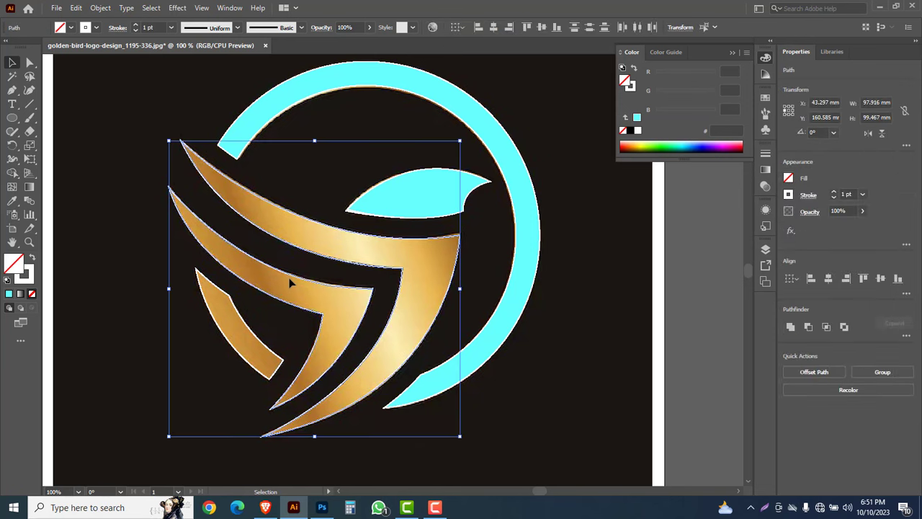
# Fill both wings and the lower-left ring segment with the ring's cyan using the Eyedropper.
pyautogui.click(155, 238)
pyautogui.moveTo(153, 219); pyautogui.dragTo(314, 317)
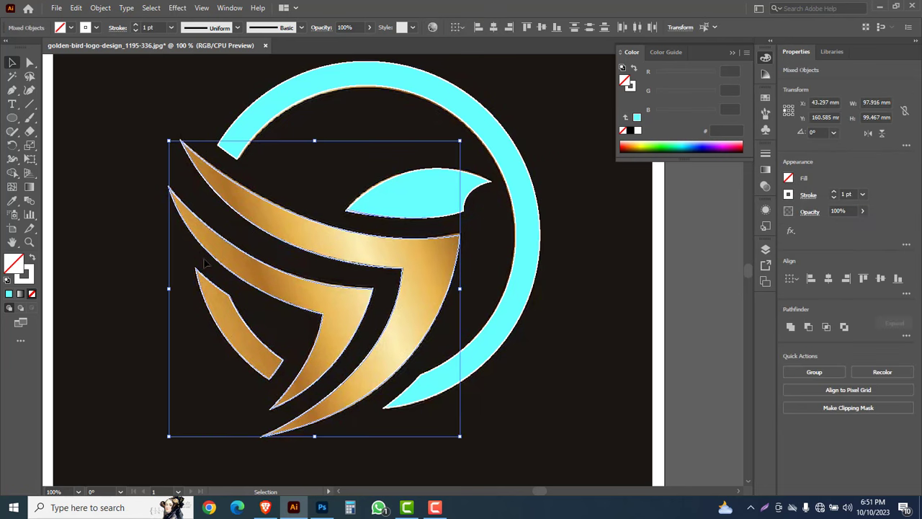
pyautogui.click(12, 201)
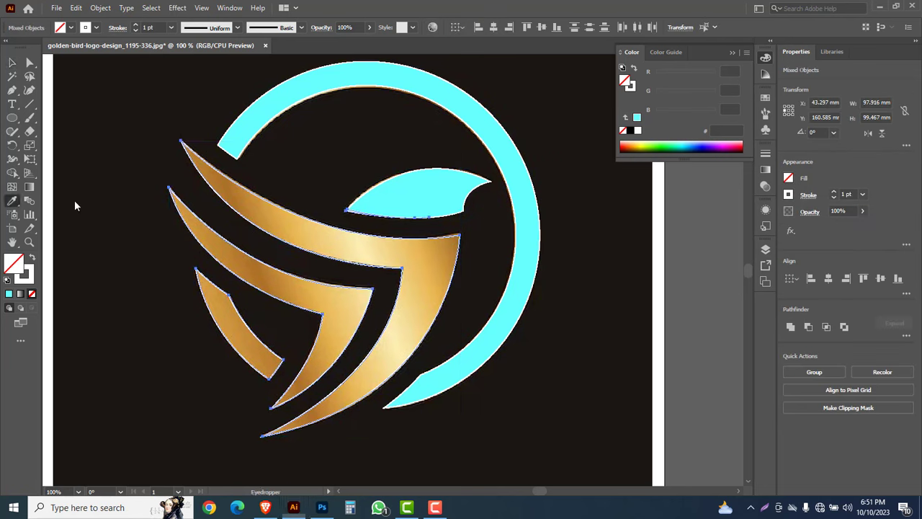
pyautogui.click(252, 118)
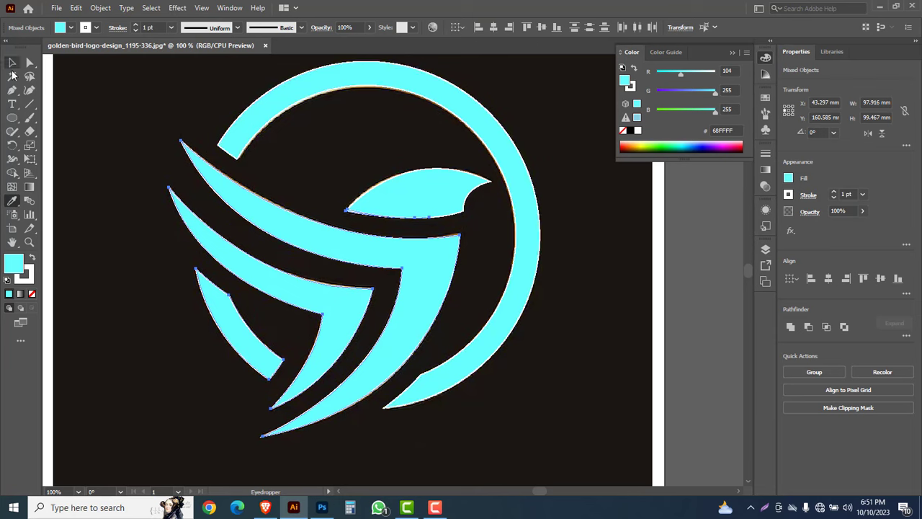
# Select all the logo shapes and remove their white stroke.
pyautogui.click(12, 64)
pyautogui.moveTo(93, 87); pyautogui.dragTo(525, 387)
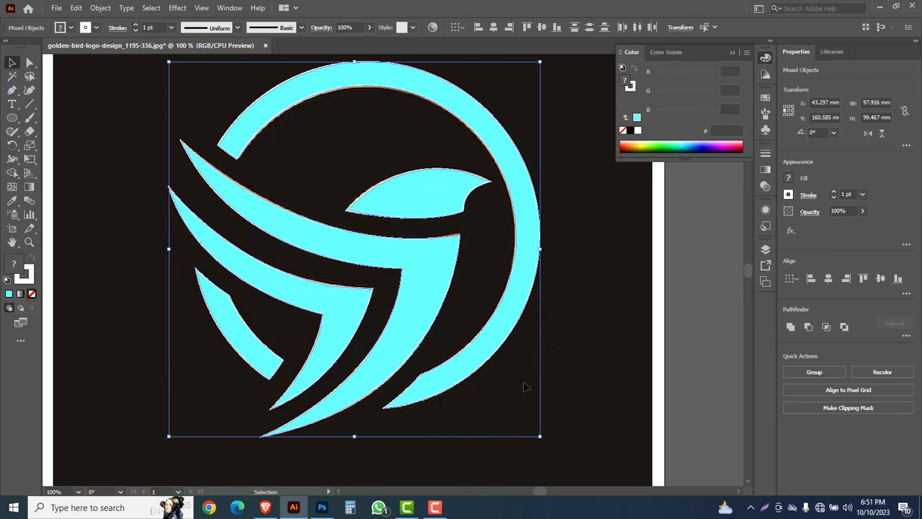
pyautogui.click(633, 87)
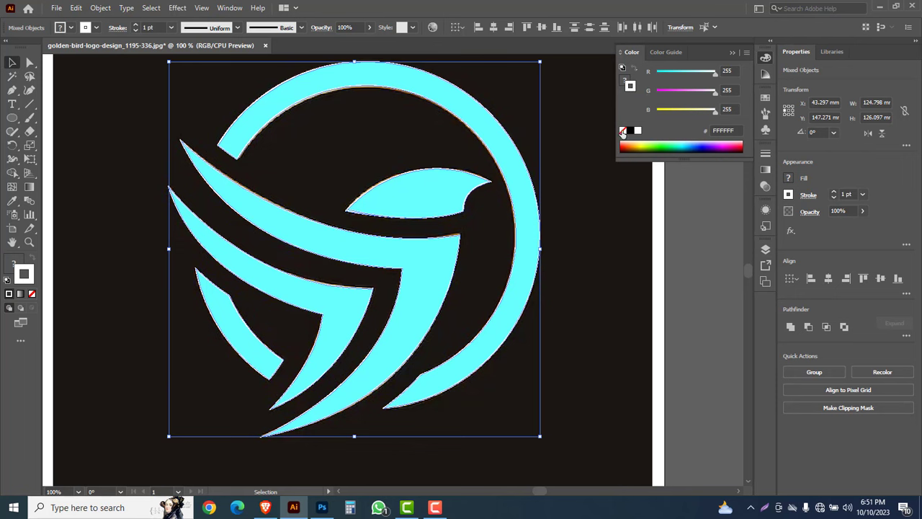
pyautogui.click(623, 131)
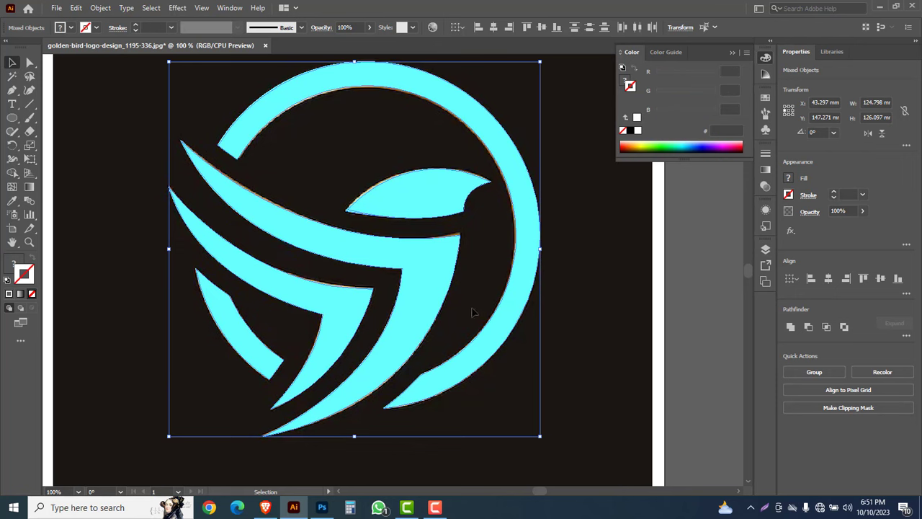
# Move the cyan logo off the artboard beside the gold reference and group its shapes.
pyautogui.hotkey('ctrl', '-')
pyautogui.hotkey('ctrl', '-')
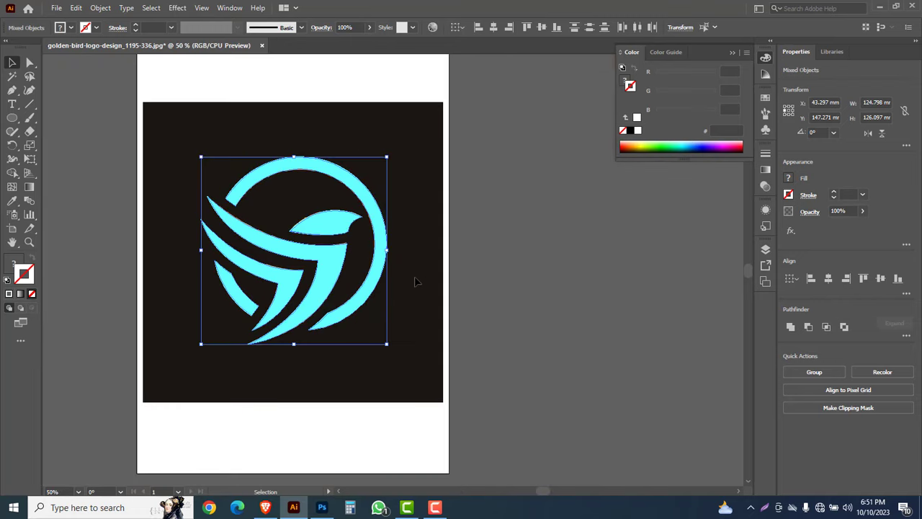
pyautogui.moveTo(385, 278); pyautogui.dragTo(661, 268)
pyautogui.moveTo(699, 312); pyautogui.dragTo(572, 326)
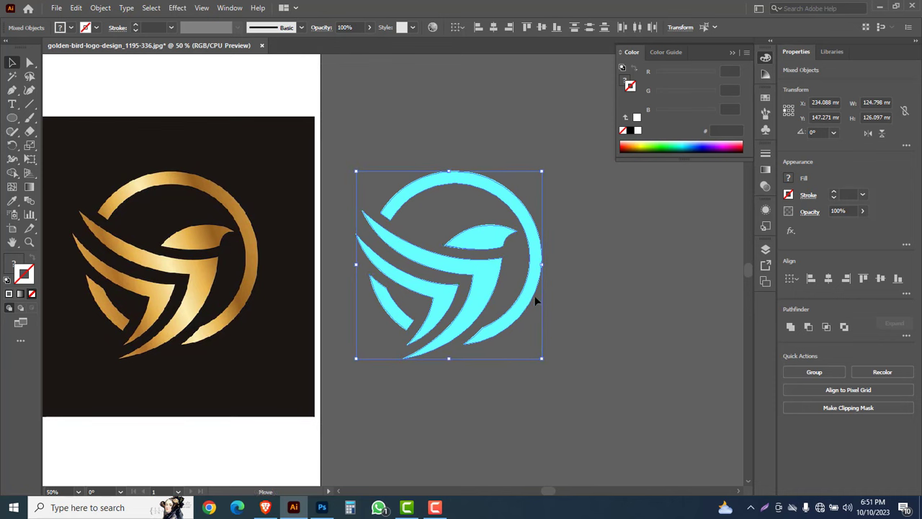
pyautogui.moveTo(534, 295); pyautogui.dragTo(546, 296)
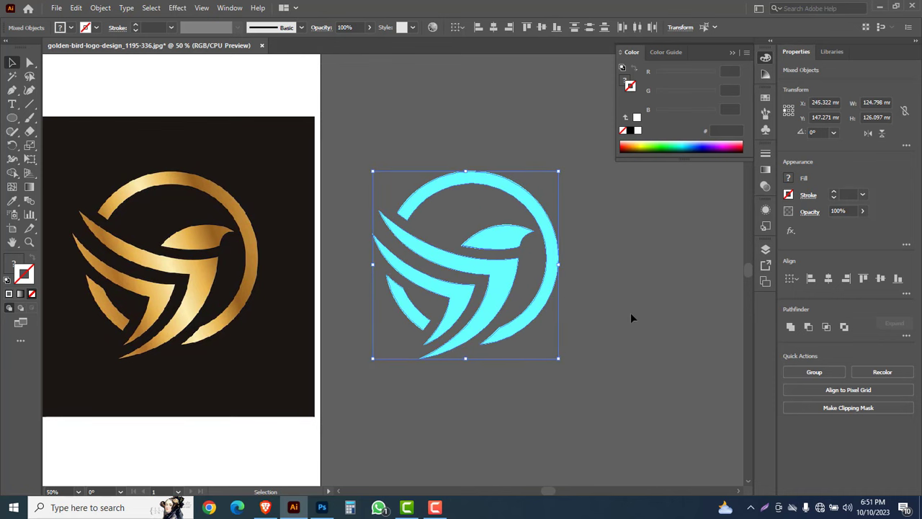
pyautogui.rightClick(497, 240)
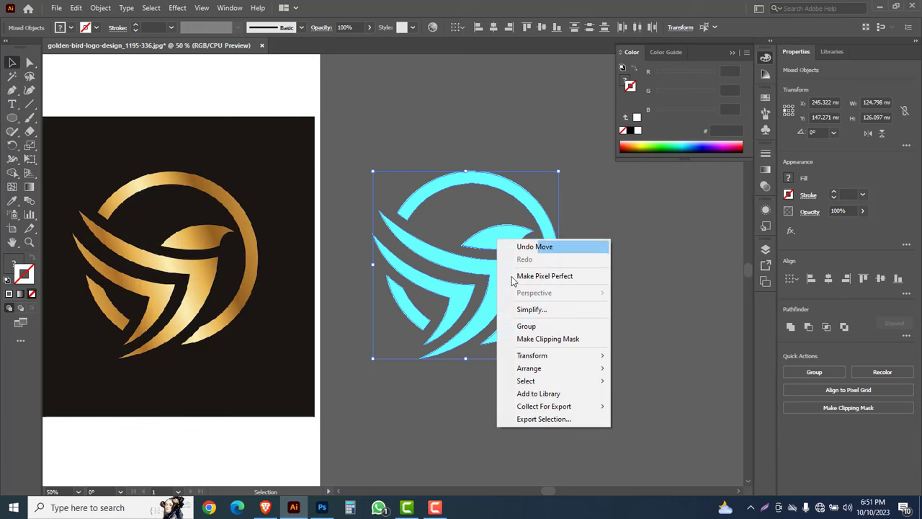
pyautogui.click(526, 326)
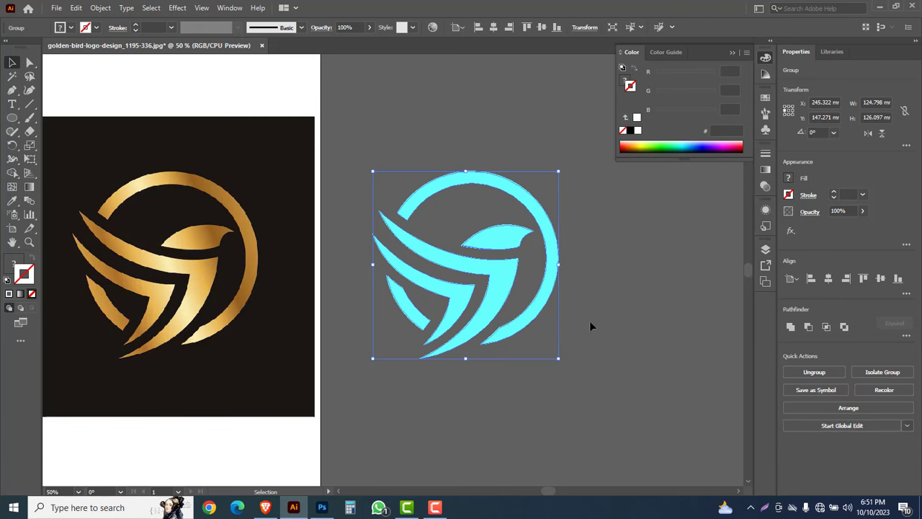
pyautogui.click(589, 322)
pyautogui.moveTo(547, 301); pyautogui.dragTo(507, 247)
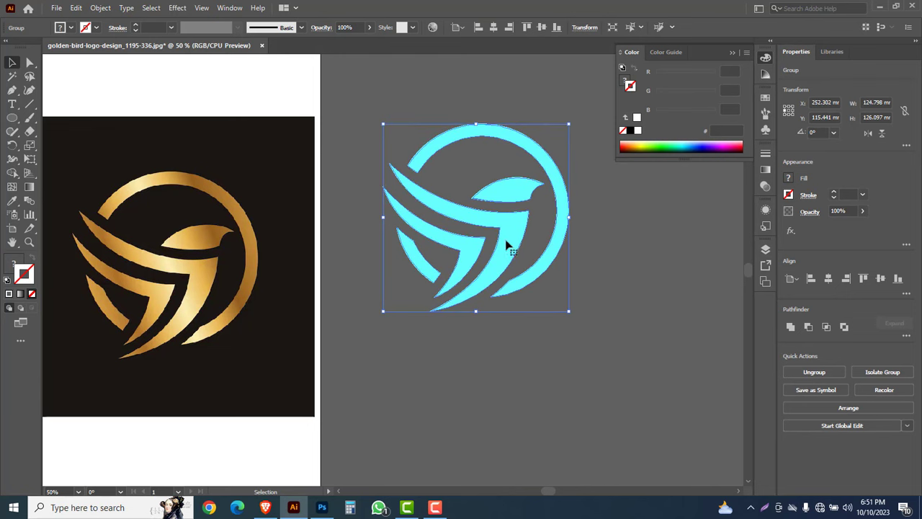
pyautogui.click(522, 324)
pyautogui.hotkey('ctrl', 'z')
pyautogui.hotkey('ctrl', 'z')
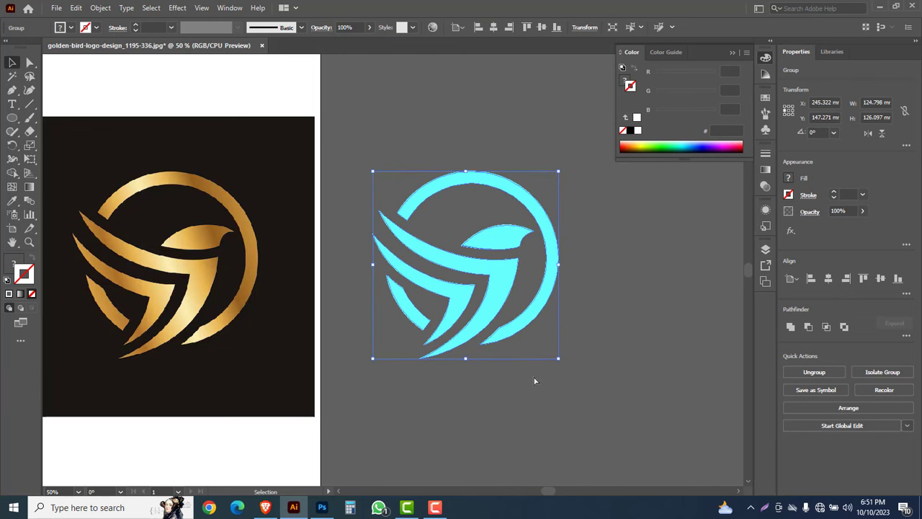
# Draw a rectangle about 198 by 202 mm over the cyan logo and fill it with black.
pyautogui.click(595, 332)
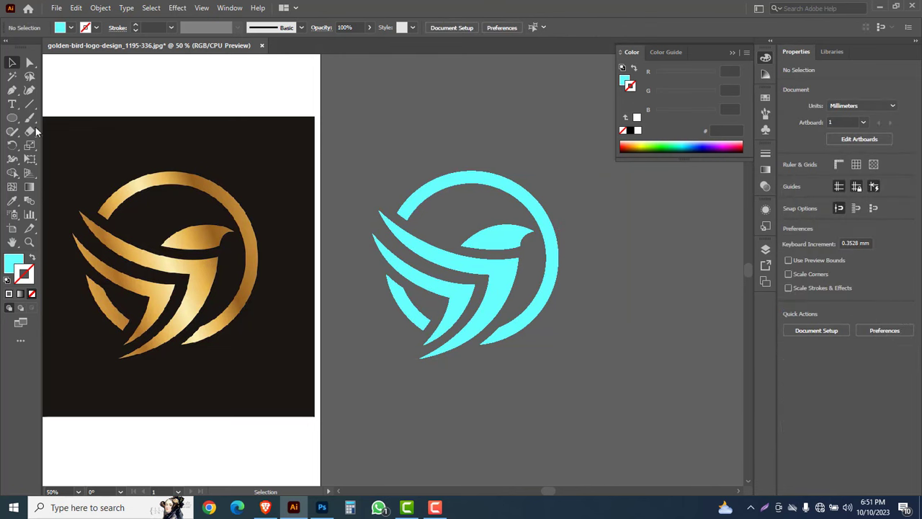
pyautogui.click(13, 120)
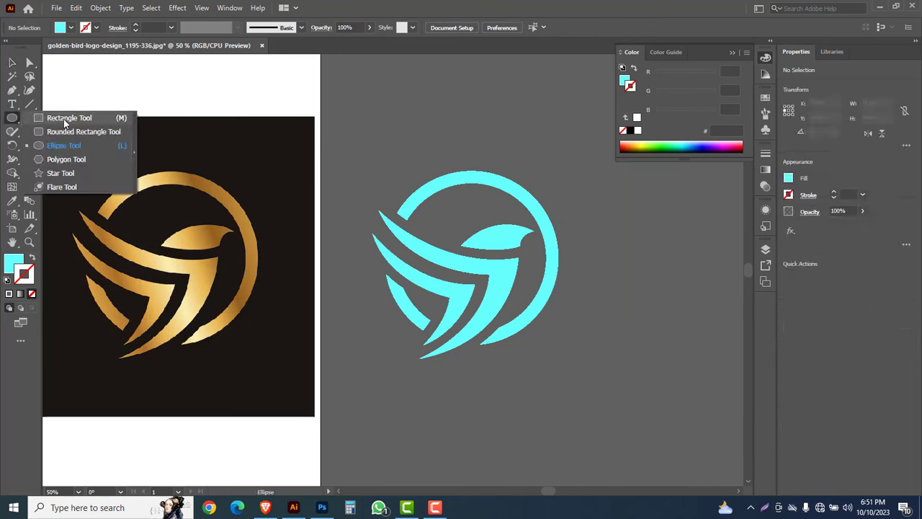
pyautogui.click(64, 121)
pyautogui.moveTo(327, 118); pyautogui.dragTo(620, 416)
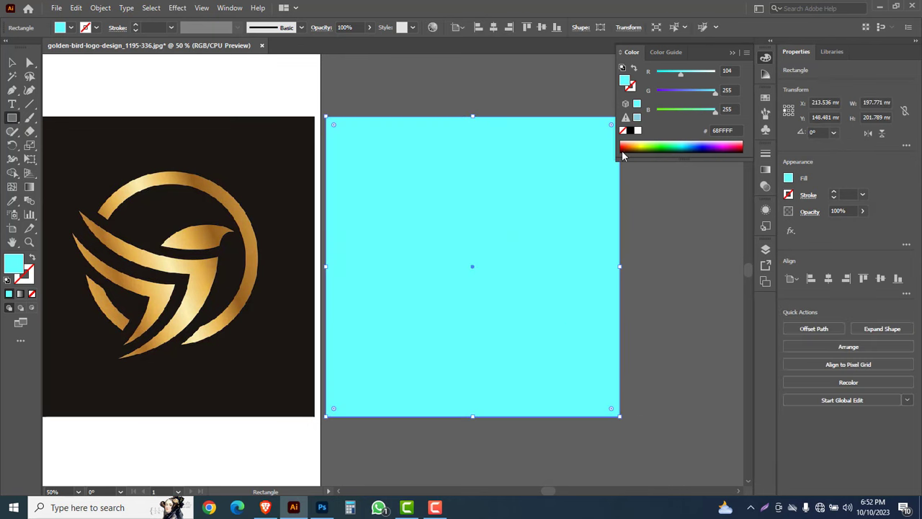
pyautogui.click(631, 130)
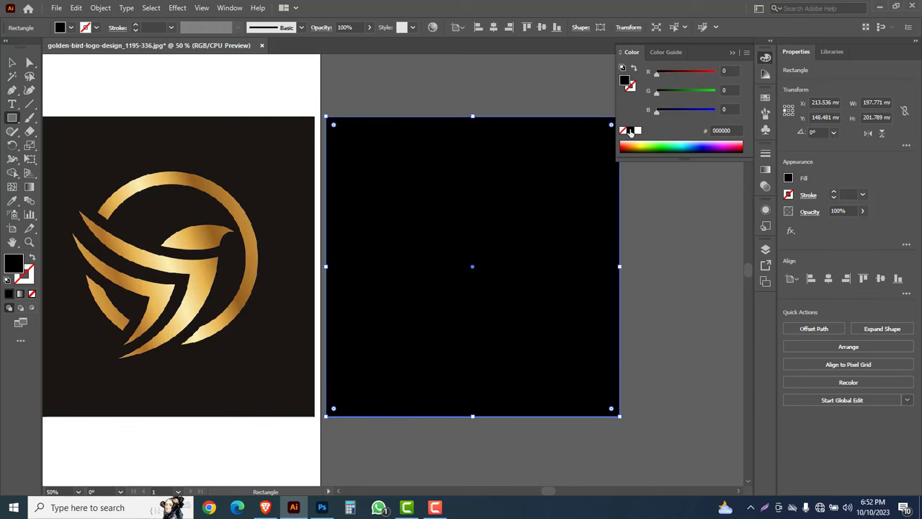
# Send the black rectangle to the back, behind the cyan logo.
pyautogui.rightClick(574, 216)
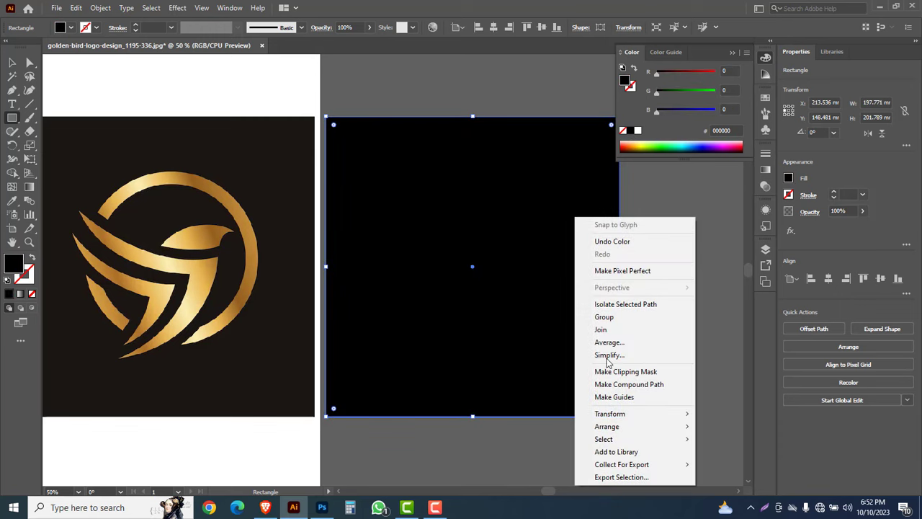
pyautogui.moveTo(618, 430)
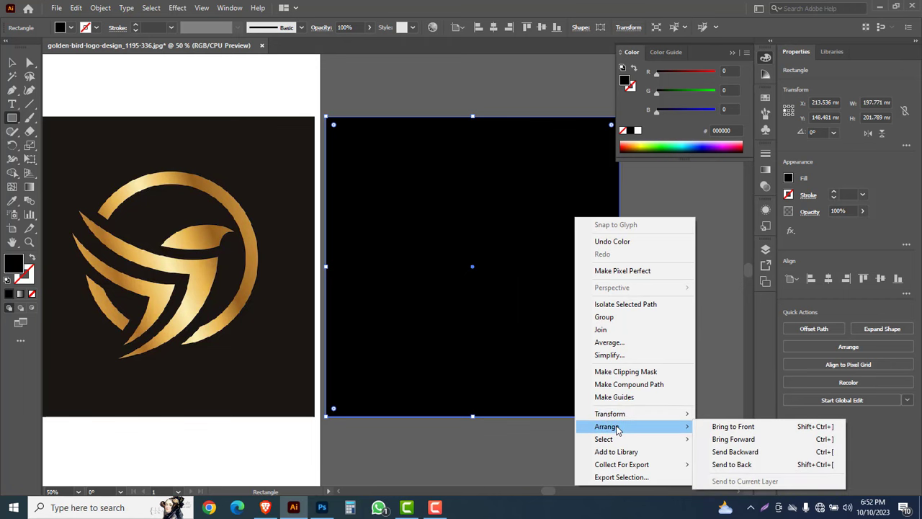
pyautogui.click(731, 464)
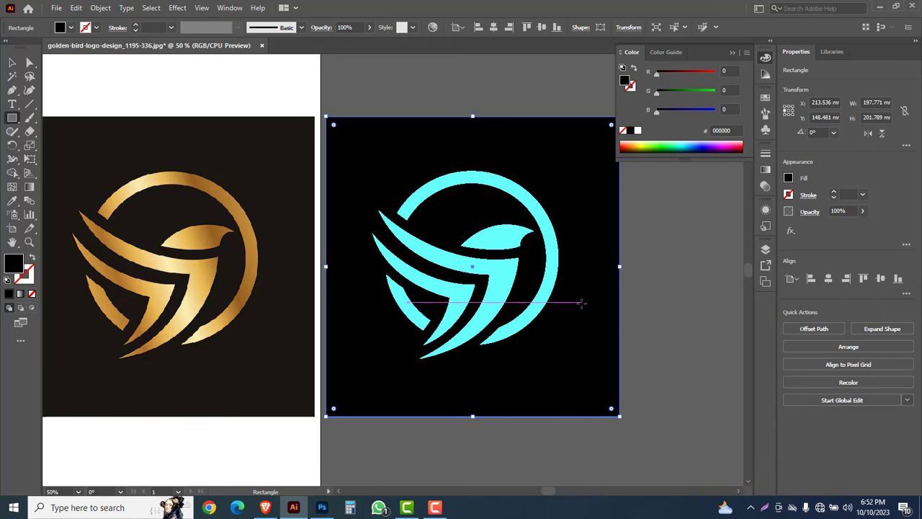
# Center the cyan logo and black rectangle on each other horizontally and vertically, and move both slightly away from the artboard.
pyautogui.click(12, 64)
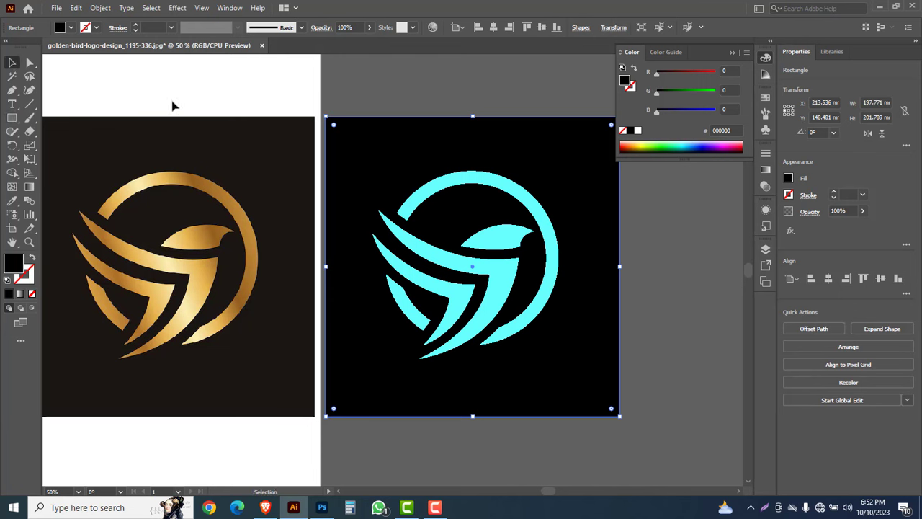
pyautogui.moveTo(379, 81); pyautogui.dragTo(502, 317)
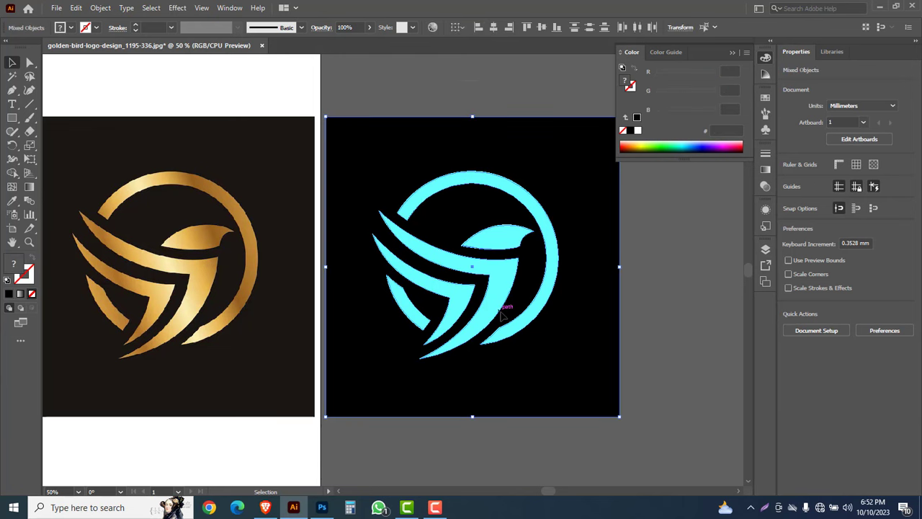
pyautogui.click(495, 30)
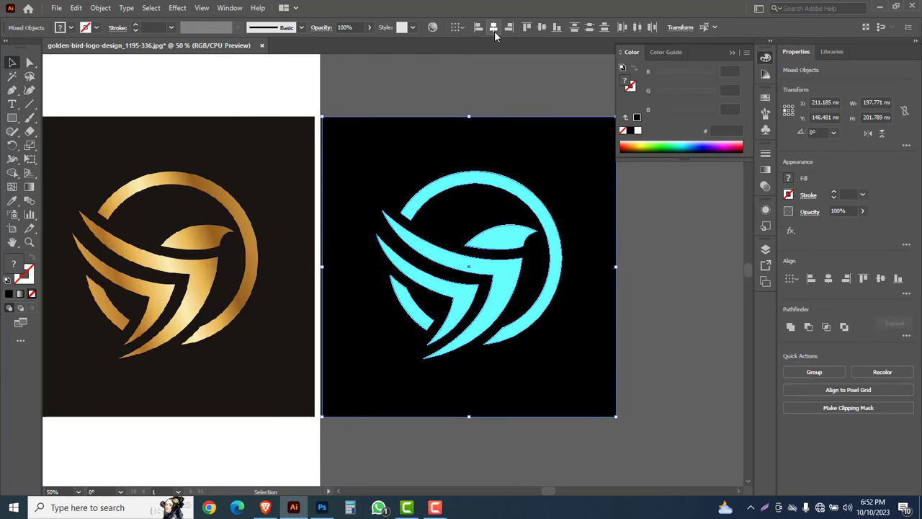
pyautogui.click(542, 26)
pyautogui.moveTo(507, 192); pyautogui.dragTo(517, 191)
pyautogui.click(654, 302)
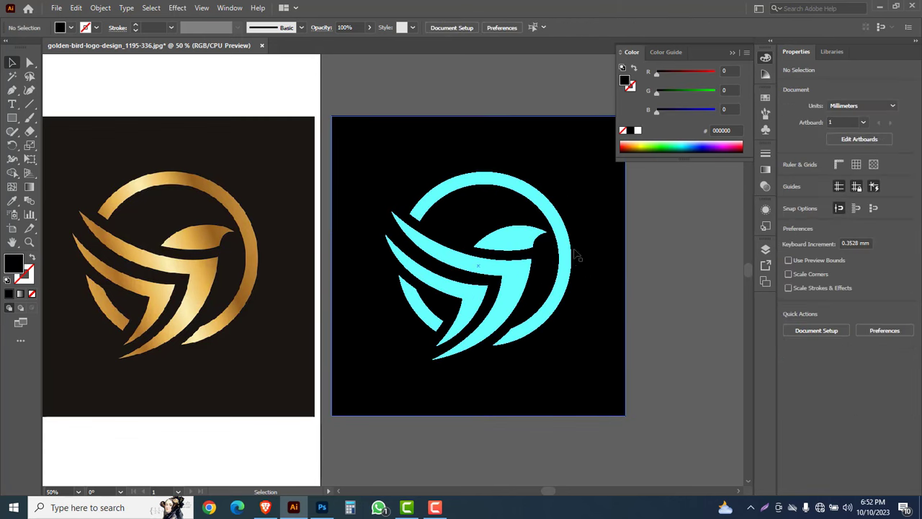
# Try green, blue, light cyan, orange and black fills on the grouped logo.
pyautogui.click(556, 231)
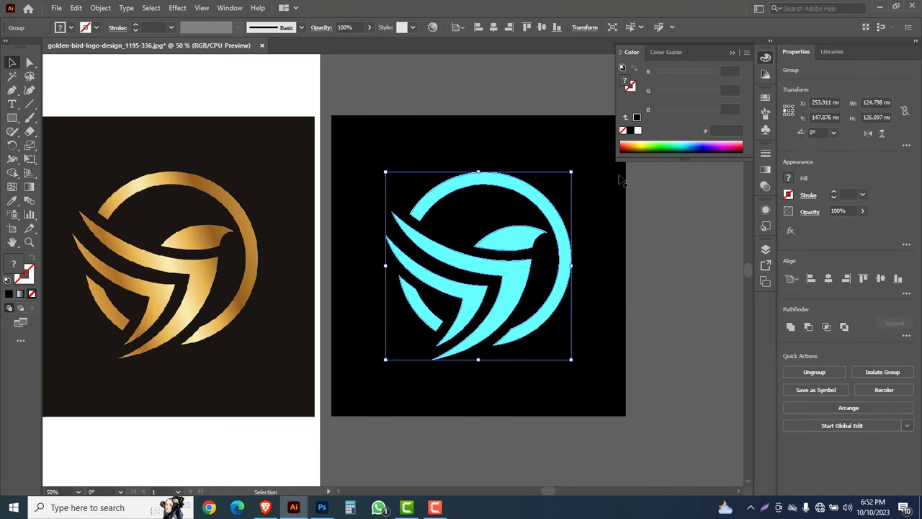
pyautogui.click(651, 144)
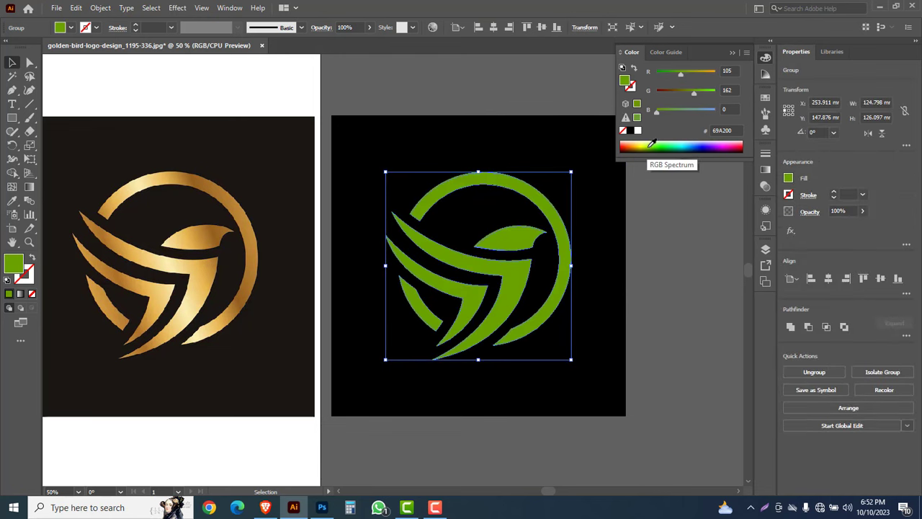
pyautogui.click(689, 142)
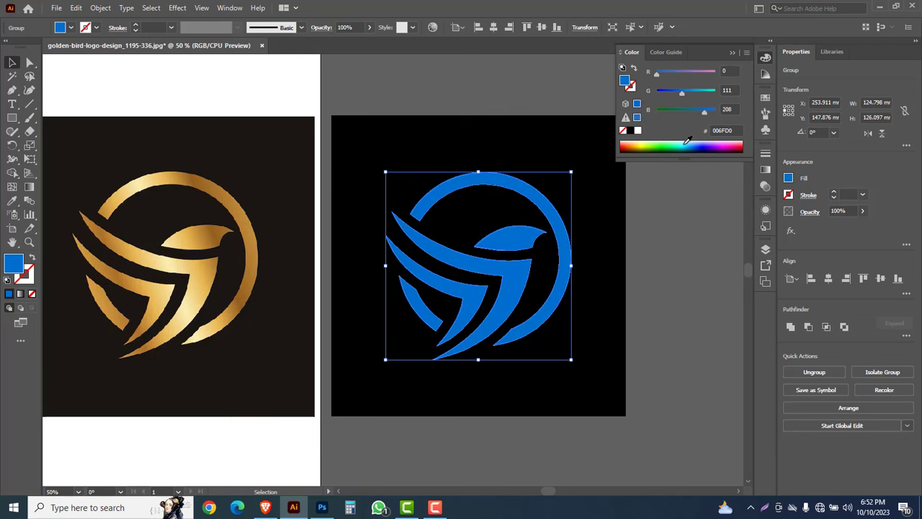
pyautogui.click(688, 140)
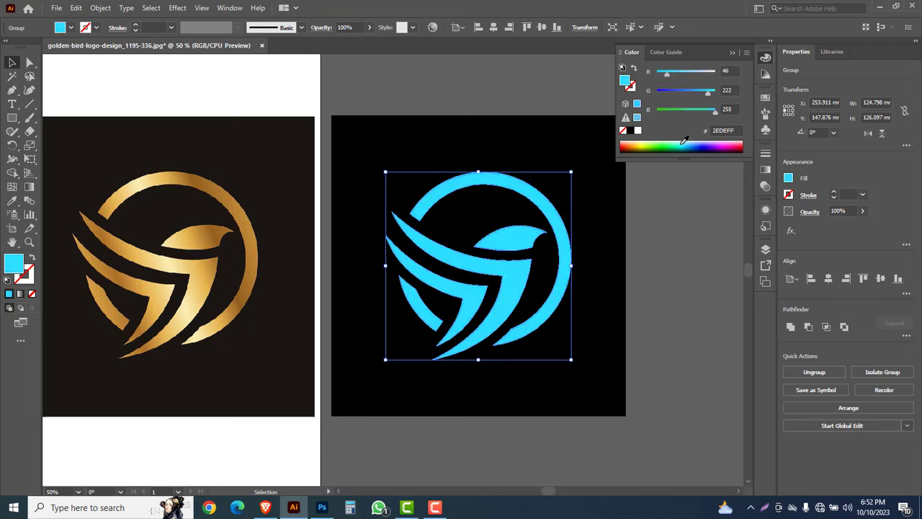
pyautogui.click(629, 143)
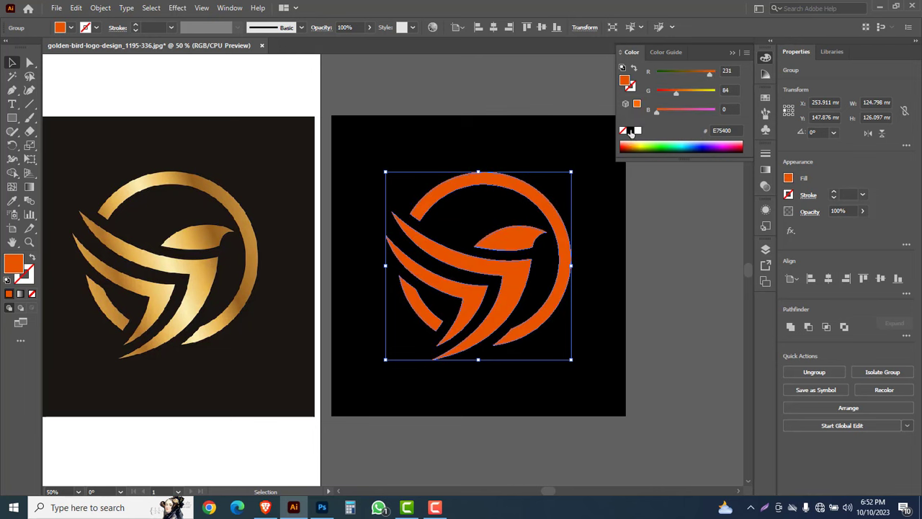
pyautogui.click(632, 131)
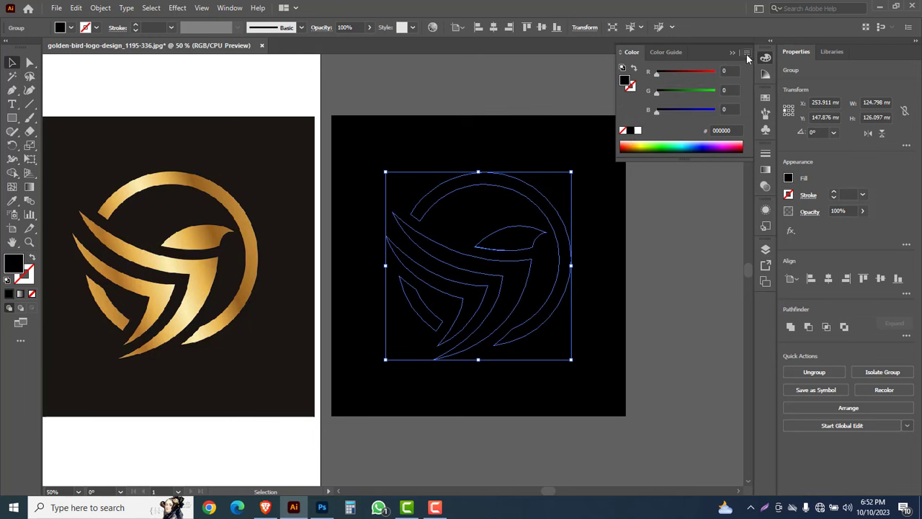
# Switch the logo's fill color to CMYK and try a light grey of about 30% black.
pyautogui.click(746, 53)
pyautogui.click(783, 111)
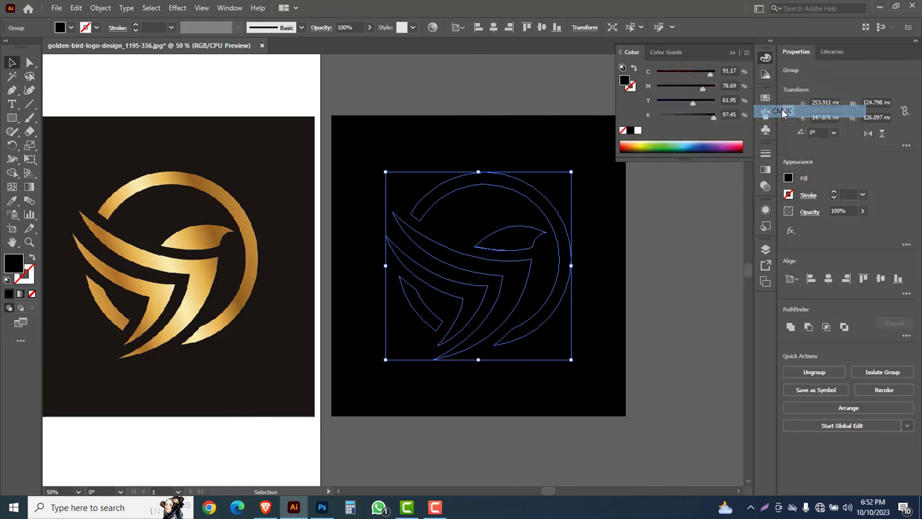
pyautogui.click(631, 131)
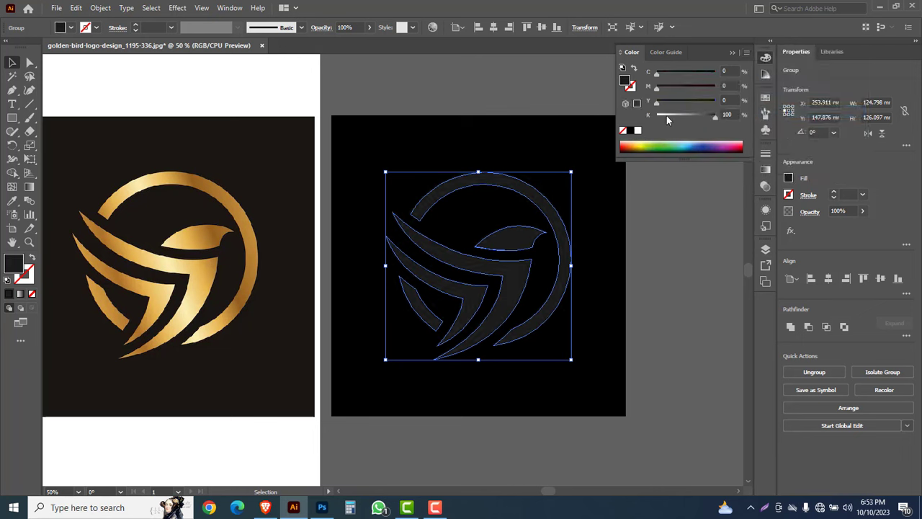
pyautogui.click(674, 115)
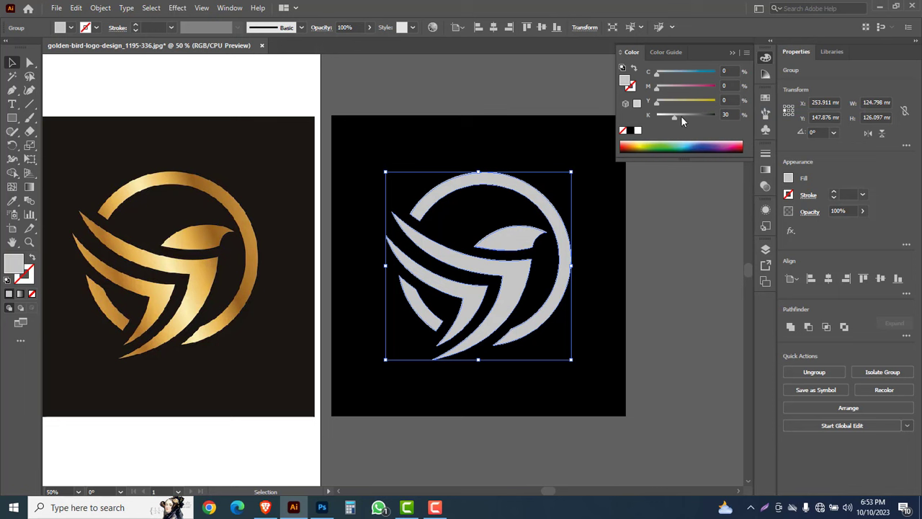
pyautogui.moveTo(682, 117); pyautogui.dragTo(672, 117)
# Fill the logo group with a linear white-to-black gradient.
pyautogui.click(766, 171)
pyautogui.click(766, 172)
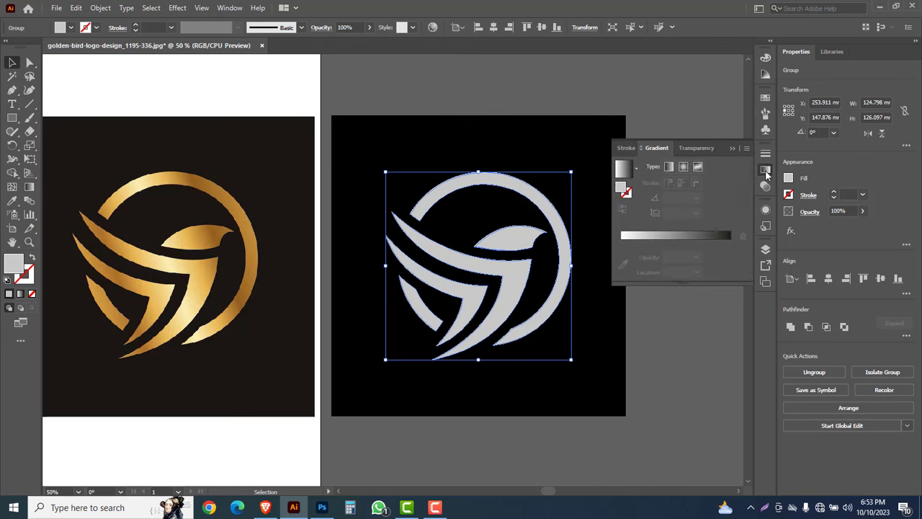
pyautogui.click(681, 239)
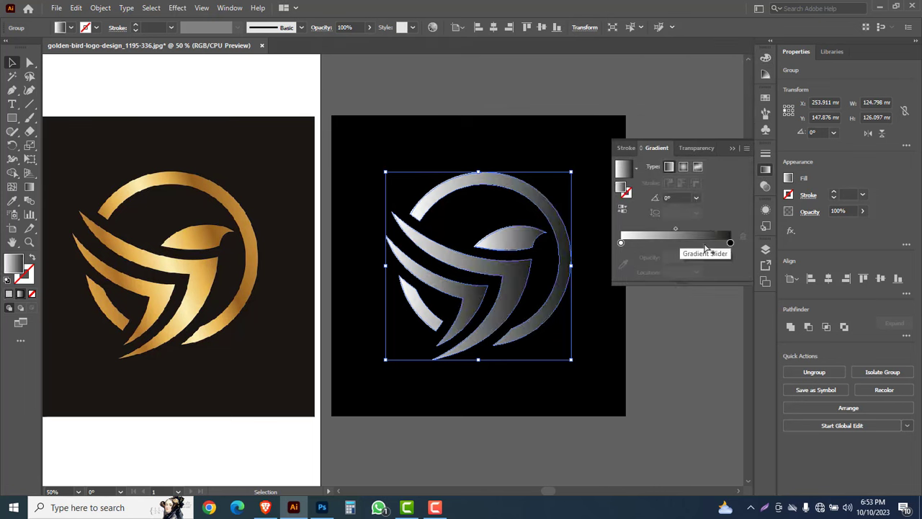
# Switch the gradient's black end stop to CMYK and set its black value to 96%.
pyautogui.doubleClick(731, 244)
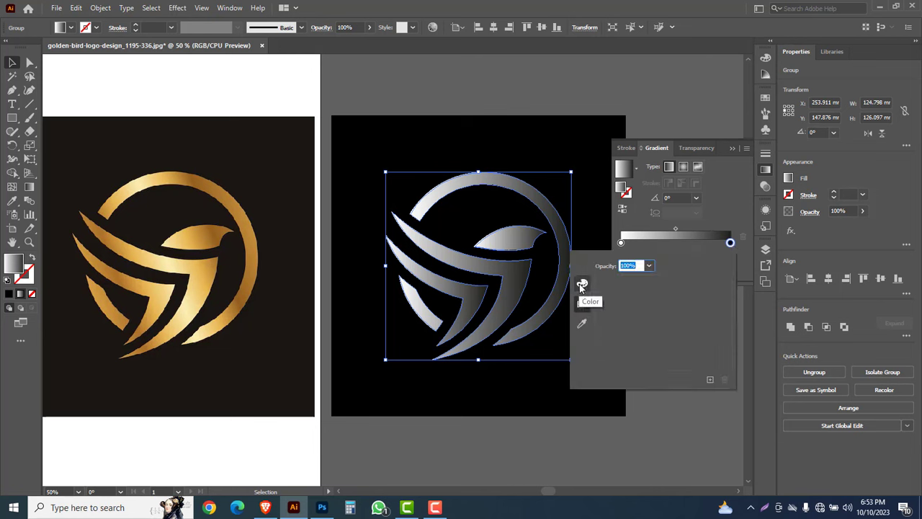
pyautogui.click(583, 284)
pyautogui.click(729, 257)
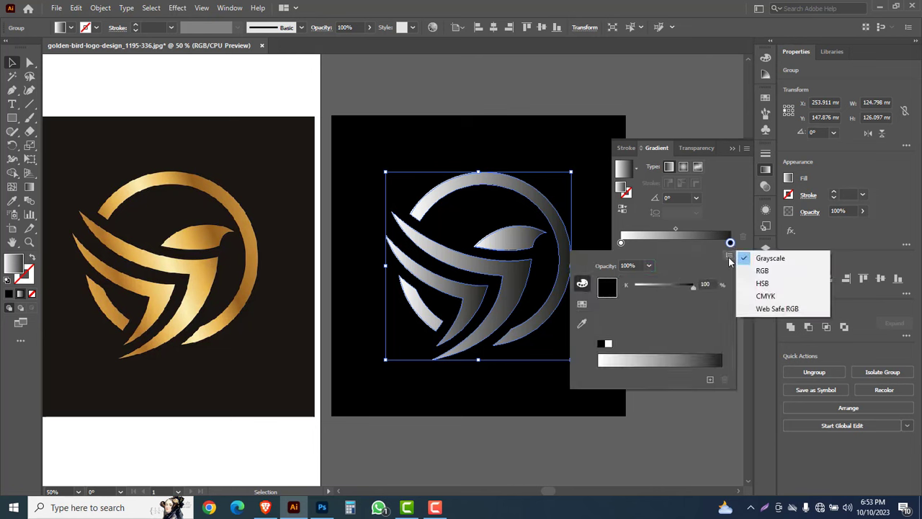
pyautogui.click(763, 297)
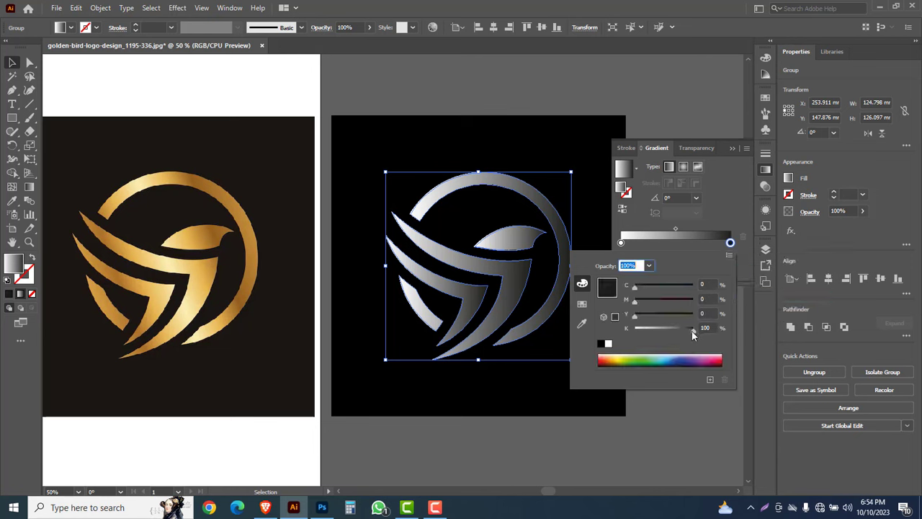
pyautogui.moveTo(692, 333); pyautogui.dragTo(689, 331)
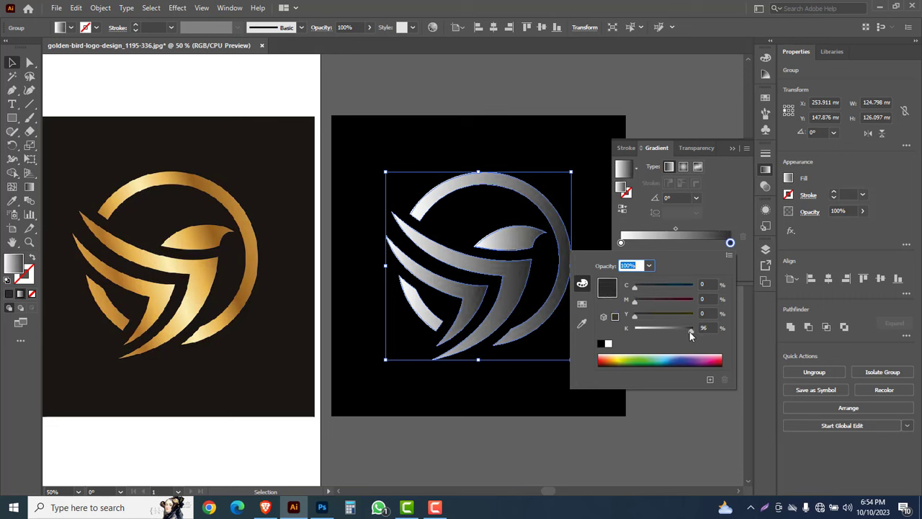
pyautogui.click(679, 228)
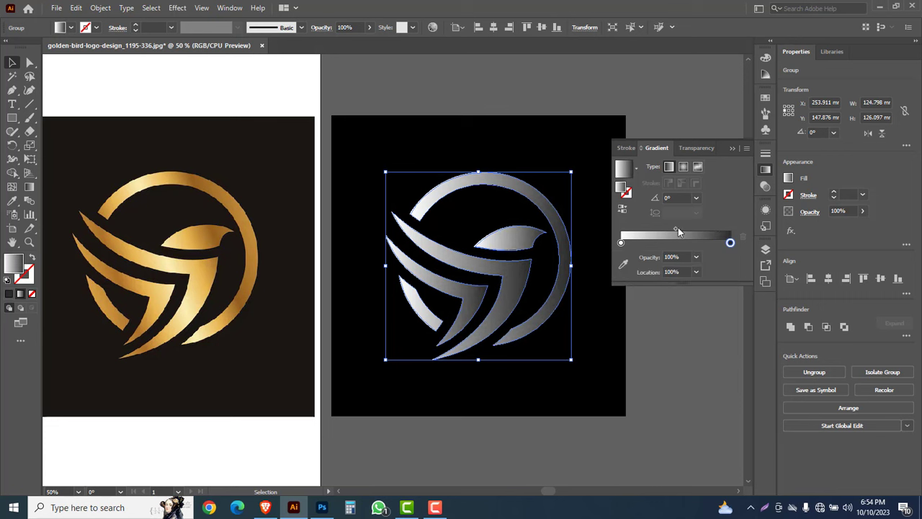
# Try an 8% magenta tint on the gradient's light start stop and reset that stop to white.
pyautogui.doubleClick(621, 244)
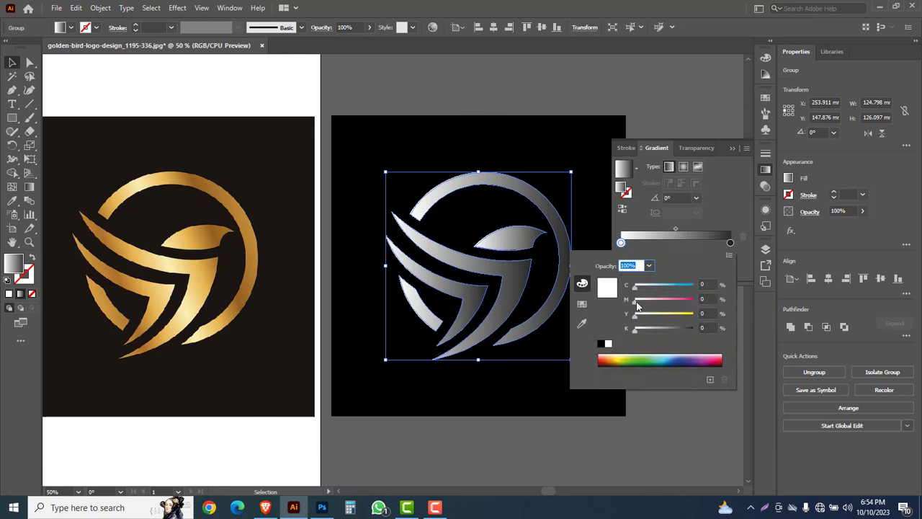
pyautogui.moveTo(635, 317)
pyautogui.mouseDown()
pyautogui.moveTo(683, 315)
pyautogui.moveTo(626, 318)
pyautogui.moveTo(666, 304)
pyautogui.moveTo(609, 303)
pyautogui.moveTo(685, 293)
pyautogui.moveTo(635, 287)
pyautogui.moveTo(648, 308)
pyautogui.moveTo(639, 303)
pyautogui.mouseUp()
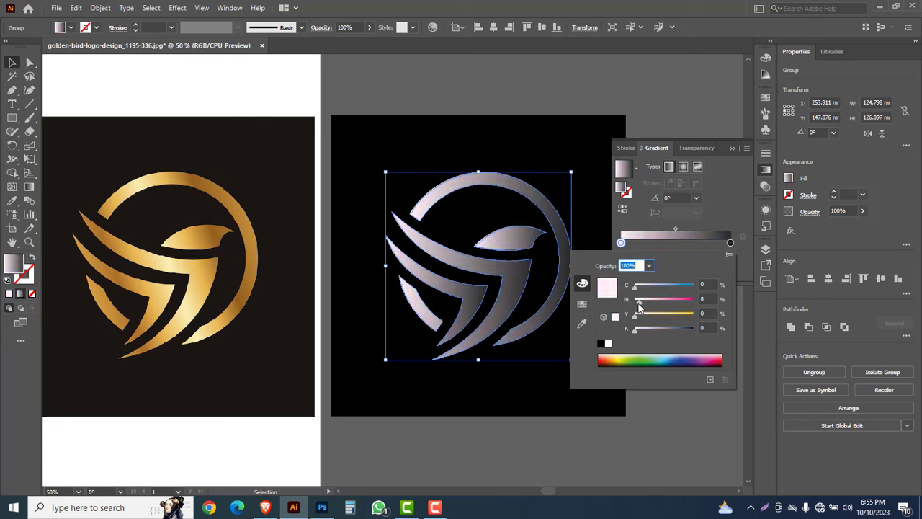
pyautogui.click(609, 345)
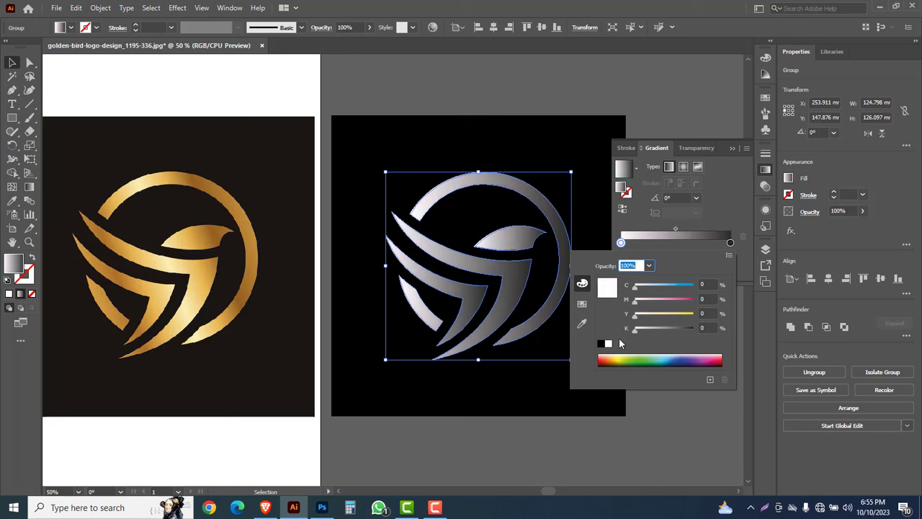
pyautogui.click(13, 63)
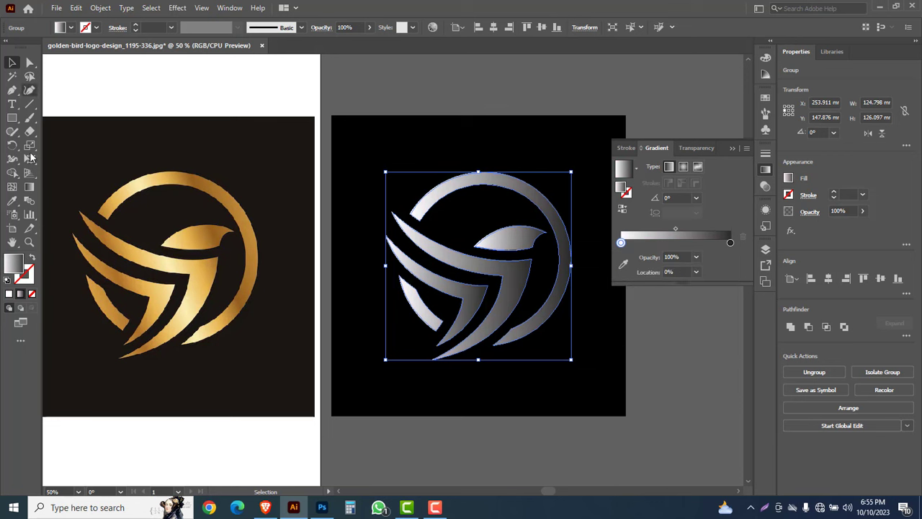
# Try several gradient directions across the whole logo and settle on a downward diagonal at about -65.5°.
pyautogui.click(30, 187)
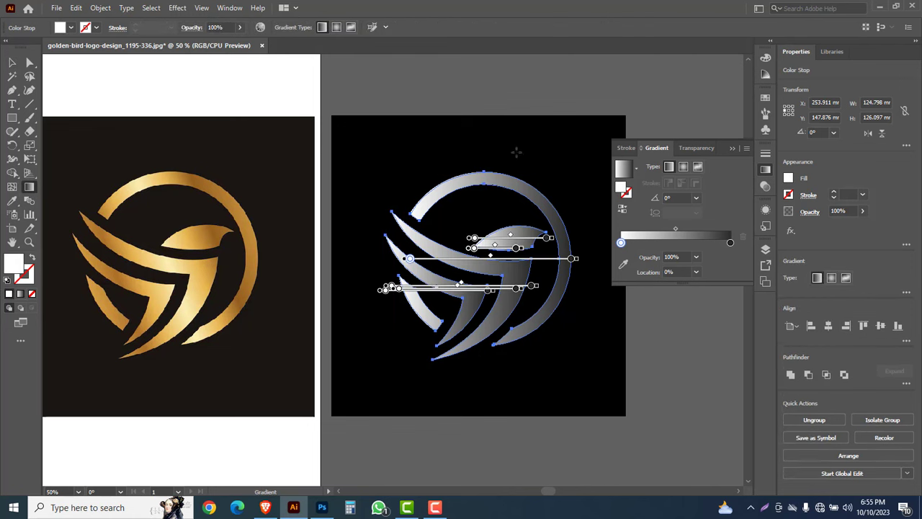
pyautogui.moveTo(517, 148); pyautogui.dragTo(454, 380)
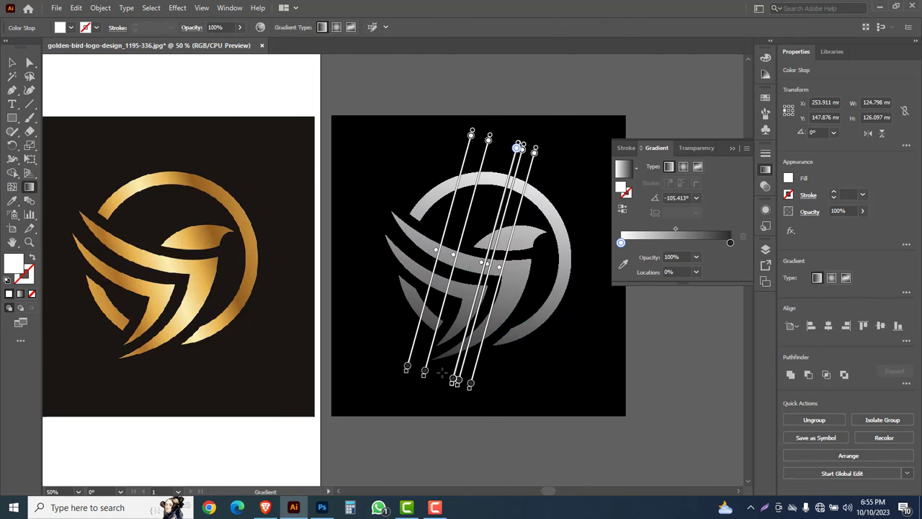
pyautogui.moveTo(379, 193); pyautogui.dragTo(449, 240)
pyautogui.moveTo(582, 352); pyautogui.dragTo(579, 351)
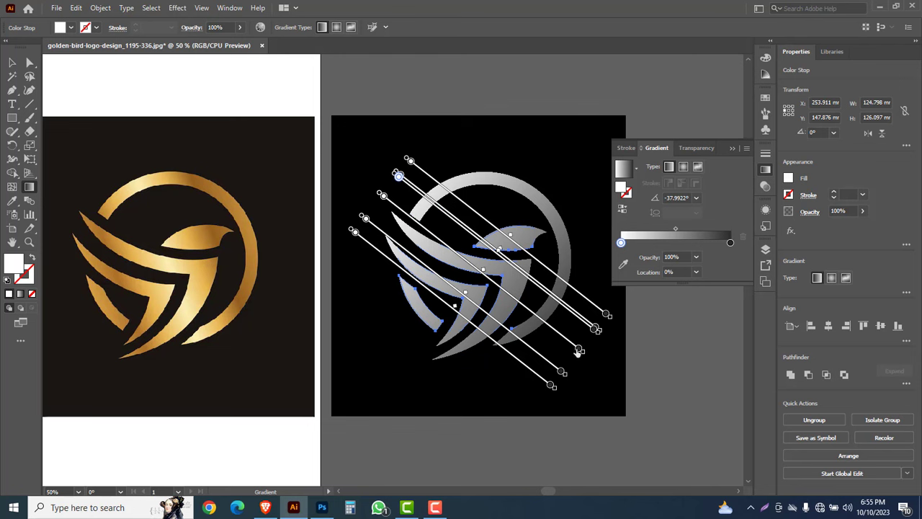
pyautogui.moveTo(472, 368); pyautogui.dragTo(476, 137)
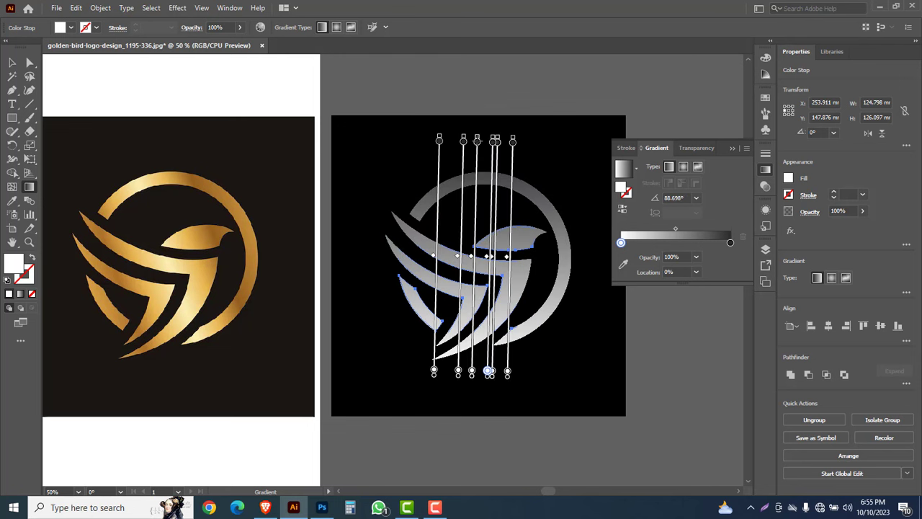
pyautogui.moveTo(411, 138); pyautogui.dragTo(516, 384)
pyautogui.click(13, 62)
pyautogui.click(393, 92)
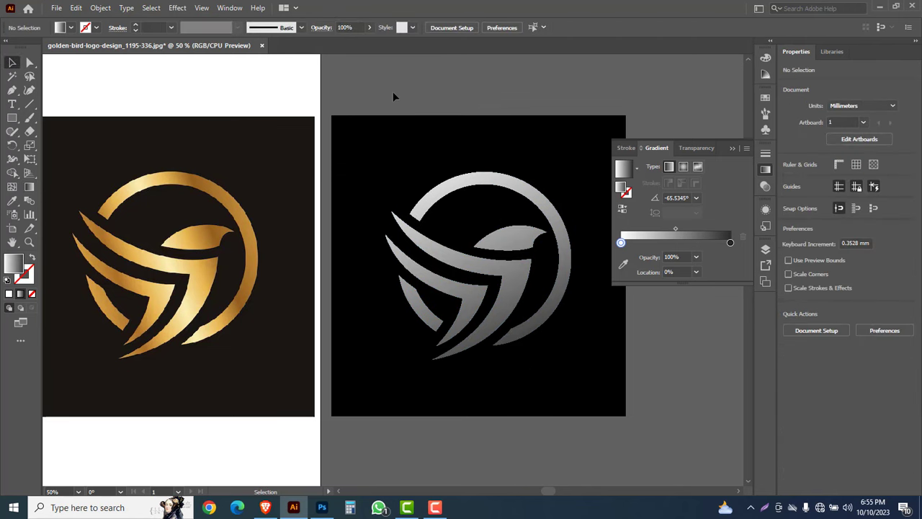
pyautogui.click(733, 147)
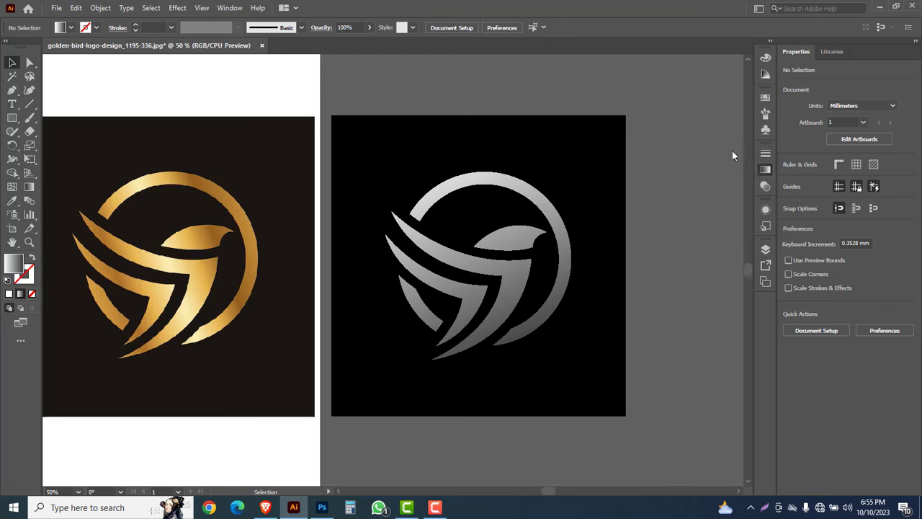
# Delete the black rectangle behind the gradient-filled logo.
pyautogui.press('space')
pyautogui.moveTo(432, 340); pyautogui.dragTo(490, 347)
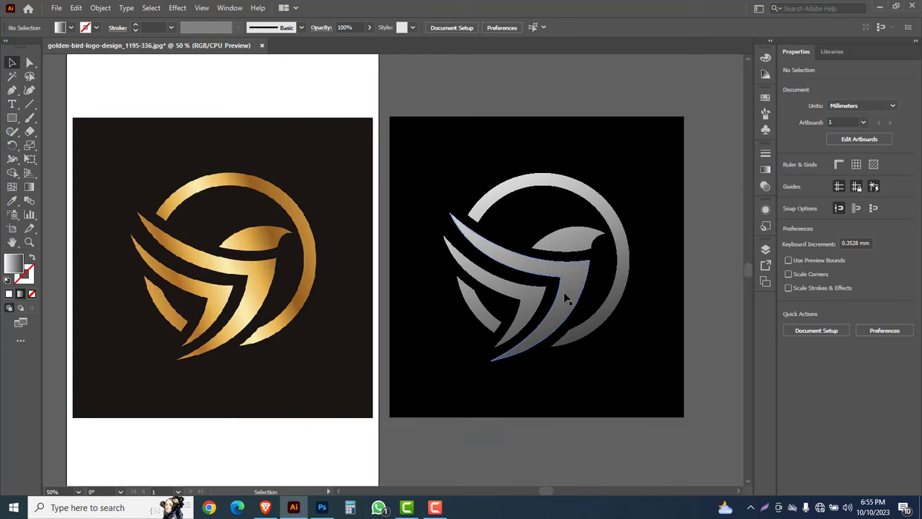
pyautogui.click(584, 280)
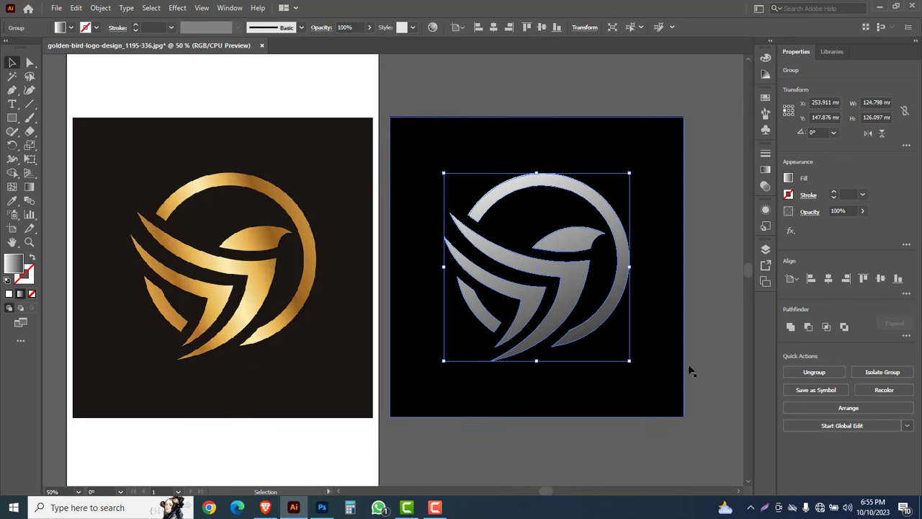
pyautogui.click(702, 312)
pyautogui.click(678, 264)
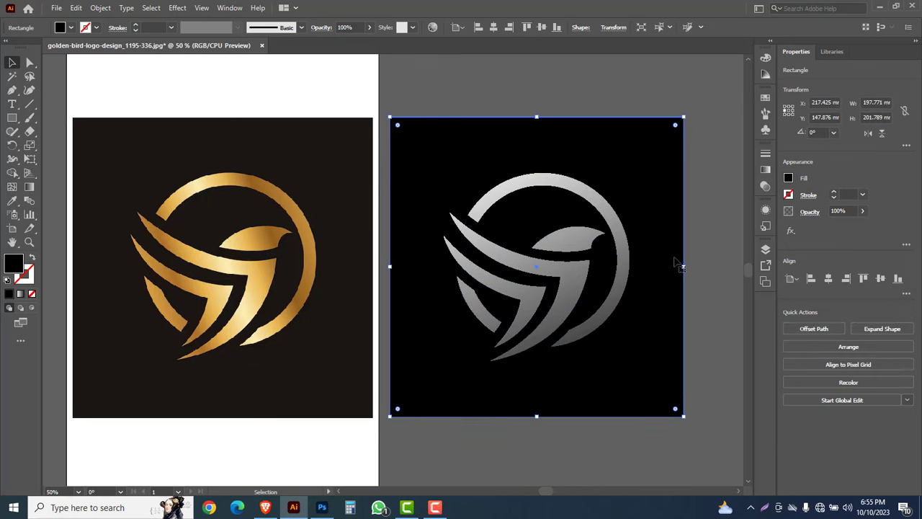
pyautogui.press('Delete')
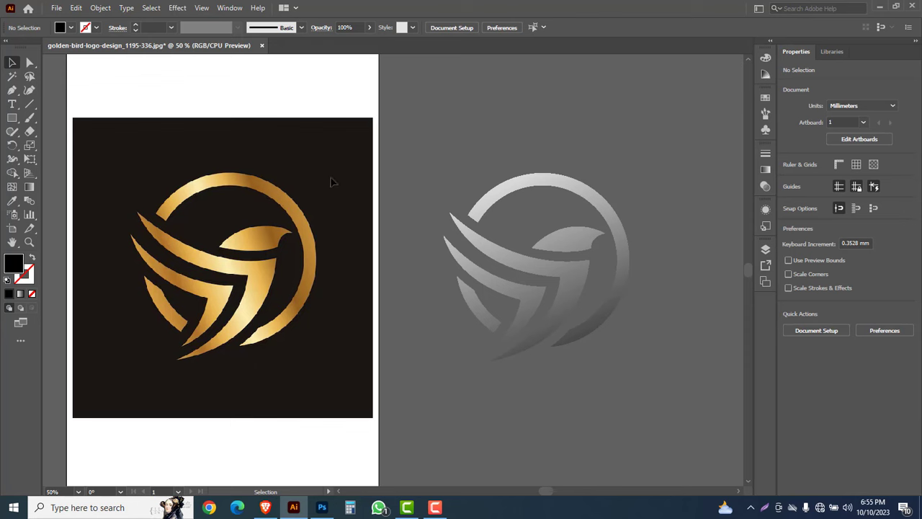
# Unlock all objects and delete the golden bird reference image from the artboard.
pyautogui.click(100, 8)
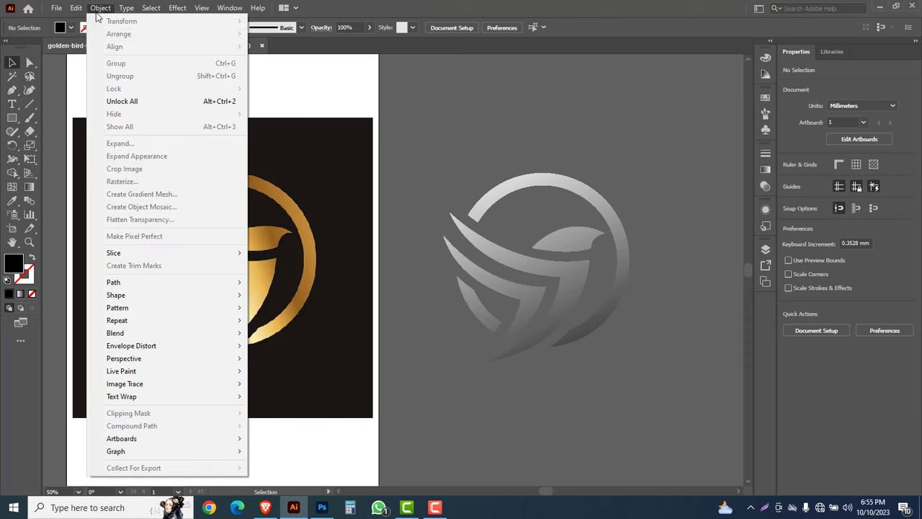
pyautogui.click(136, 103)
pyautogui.moveTo(221, 94); pyautogui.dragTo(286, 198)
pyautogui.press('Delete')
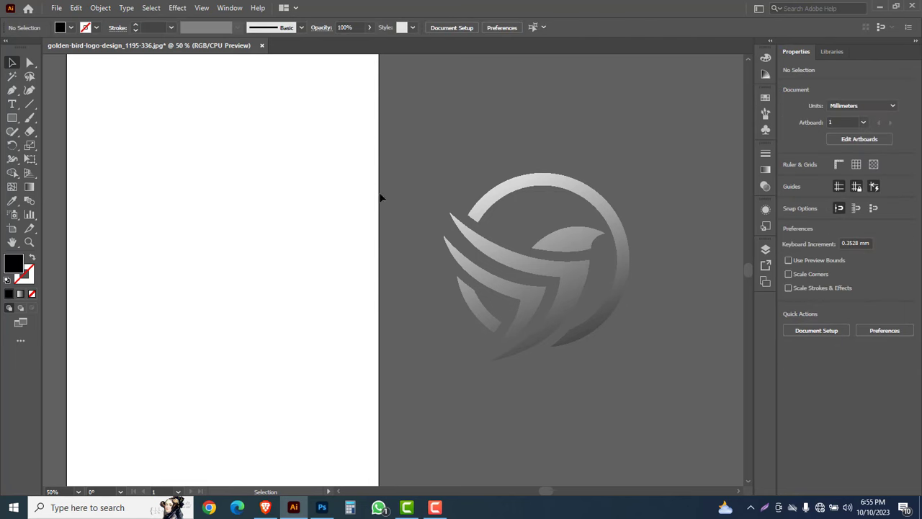
# Move the gradient-filled bird logo onto the middle of the blank artboard.
pyautogui.click(471, 215)
pyautogui.moveTo(576, 287); pyautogui.dragTo(255, 268)
pyautogui.click(320, 365)
pyautogui.moveTo(321, 365); pyautogui.dragTo(451, 375)
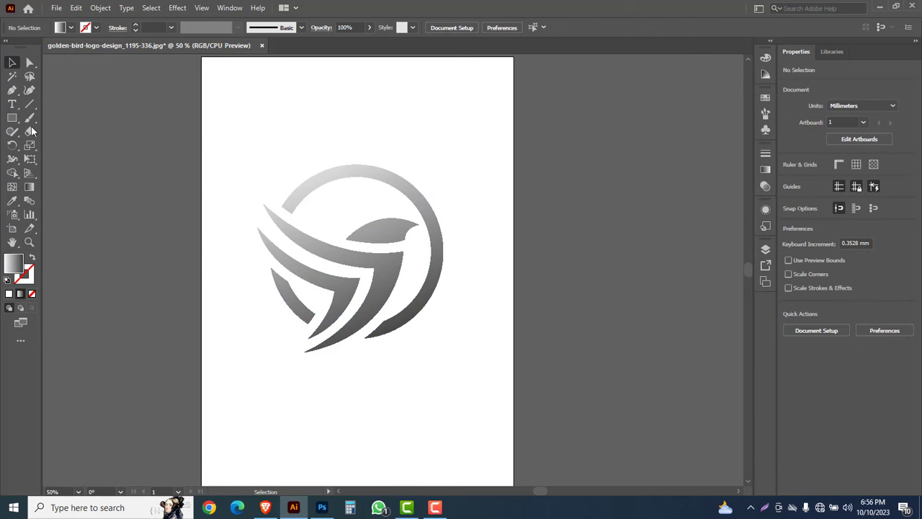
# Draw a rectangle about 210 × 177 mm across the artboard's full width over the logo and fill it with 100% black.
pyautogui.moveTo(12, 117); pyautogui.dragTo(68, 120)
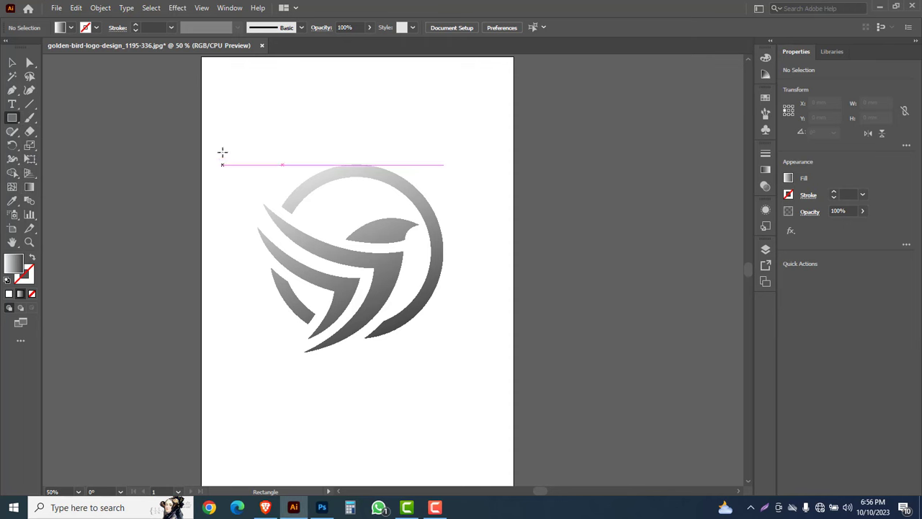
pyautogui.moveTo(202, 123); pyautogui.dragTo(514, 384)
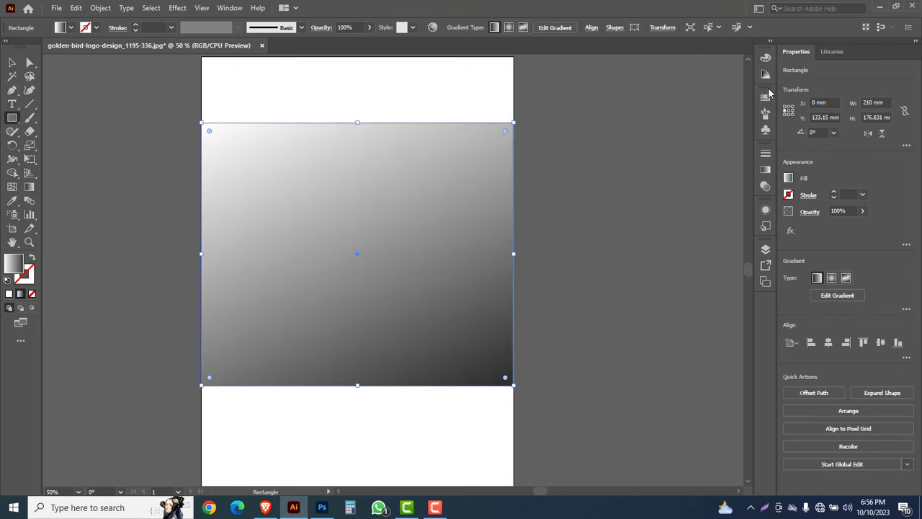
pyautogui.click(767, 58)
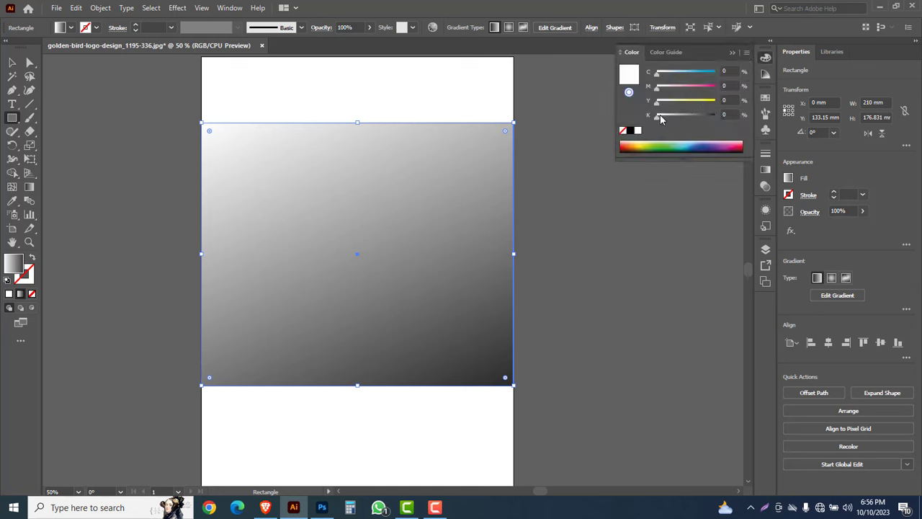
pyautogui.moveTo(659, 116); pyautogui.dragTo(726, 119)
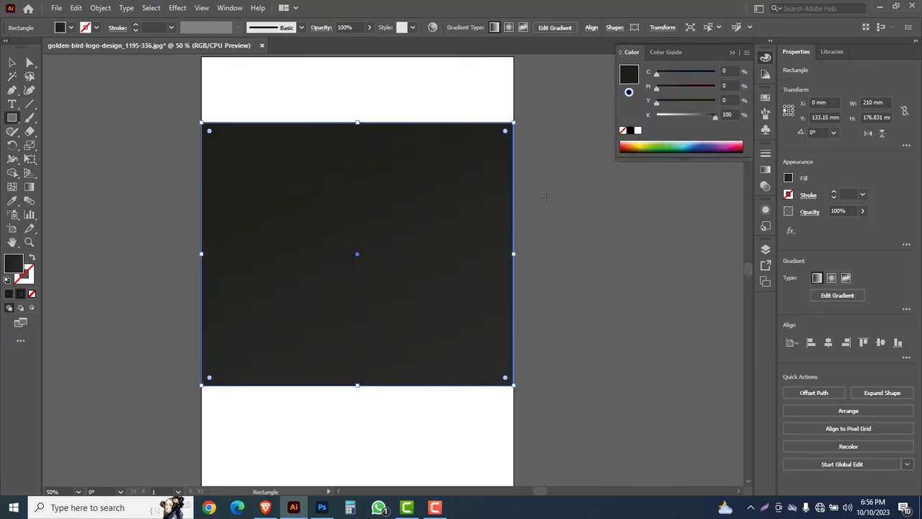
# Send the black rectangle to the back so it sits behind the bird logo, and deselect it.
pyautogui.rightClick(461, 205)
pyautogui.moveTo(516, 408)
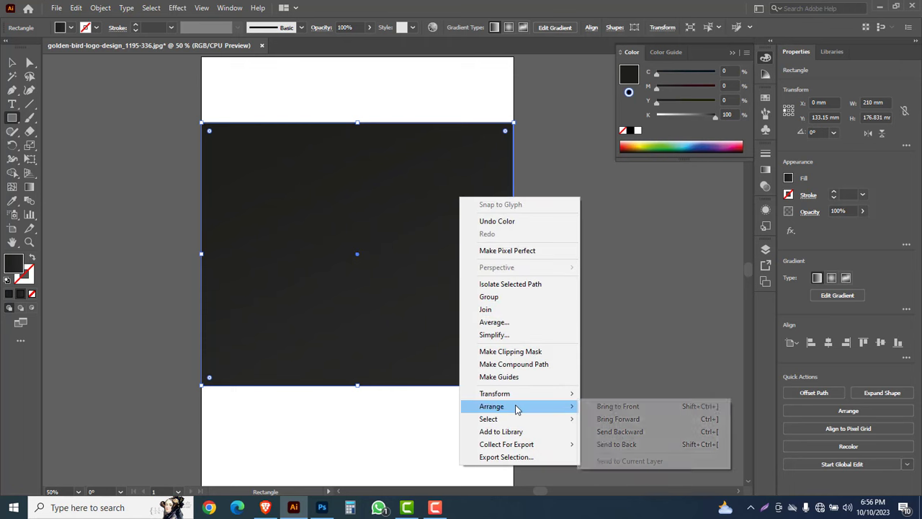
pyautogui.click(618, 444)
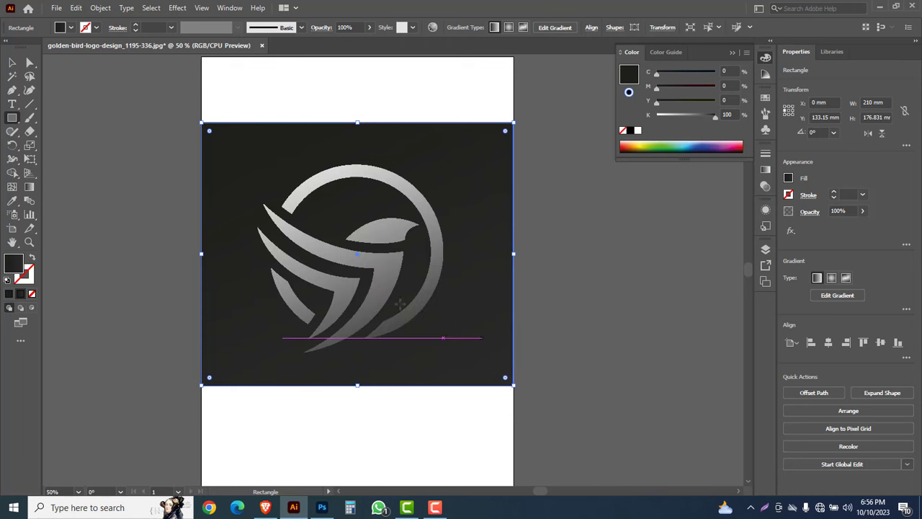
pyautogui.click(12, 65)
pyautogui.click(251, 98)
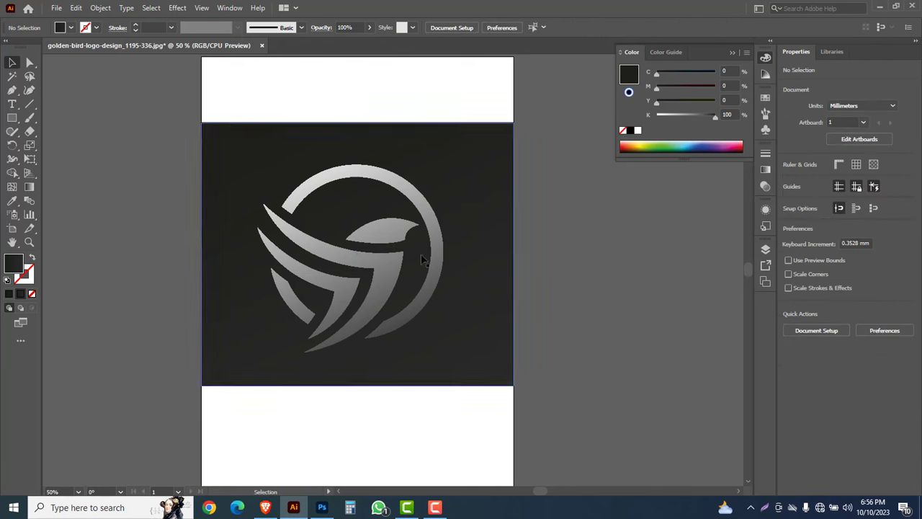
# Scale the bird logo down proportionally about its centre to about 111 mm wide.
pyautogui.click(436, 253)
pyautogui.moveTo(444, 351); pyautogui.dragTo(433, 342)
pyautogui.click(596, 297)
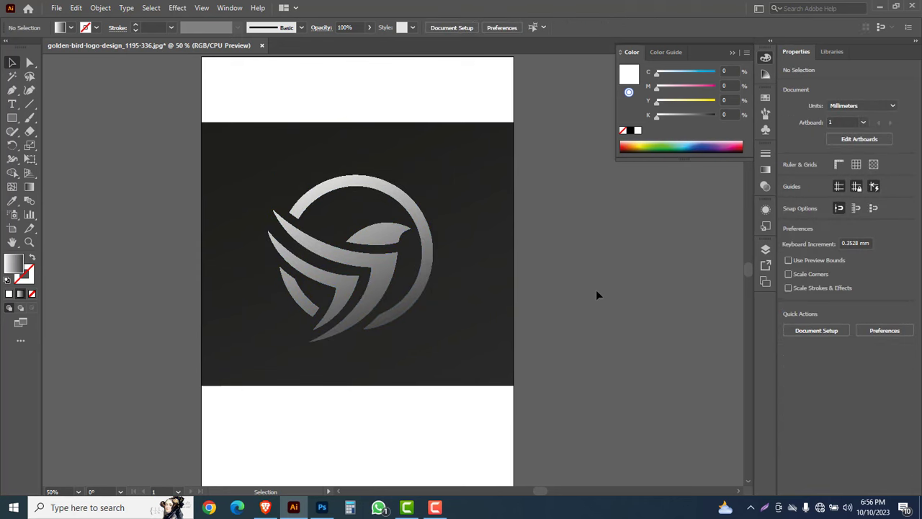
# Crop the artboard's upper and lower edges to match the black background rectangle.
pyautogui.click(464, 214)
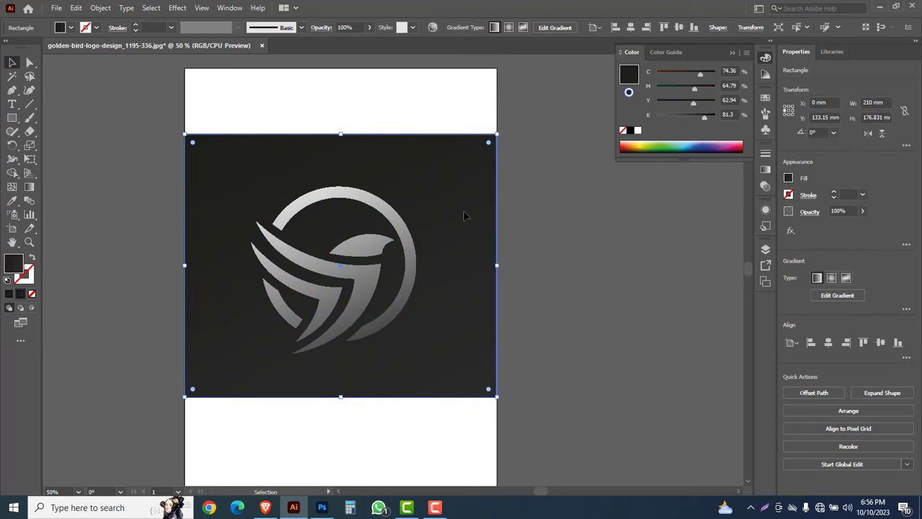
pyautogui.click(12, 228)
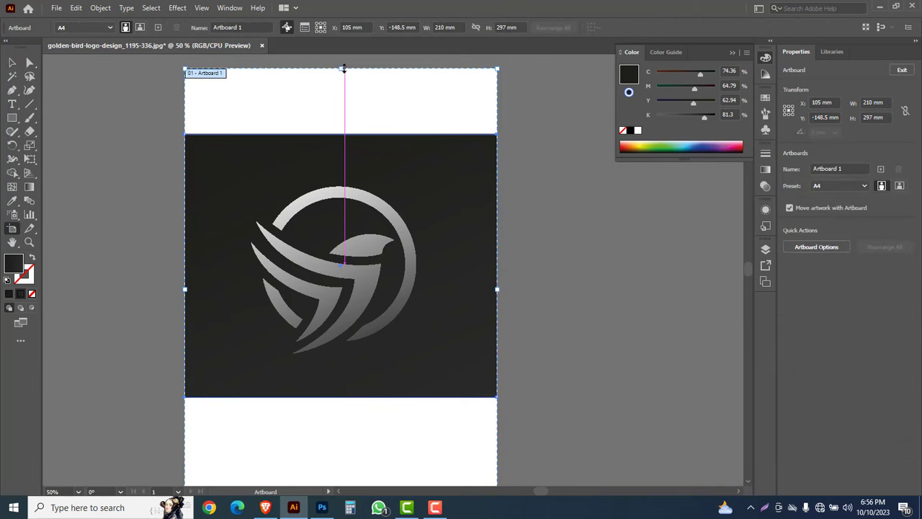
pyautogui.moveTo(342, 70); pyautogui.dragTo(341, 135)
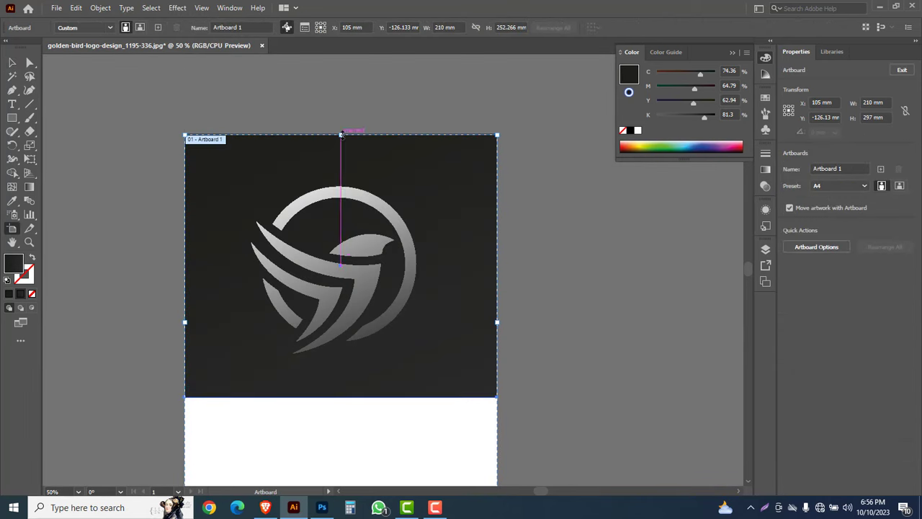
pyautogui.scroll(-3, 391, 201)
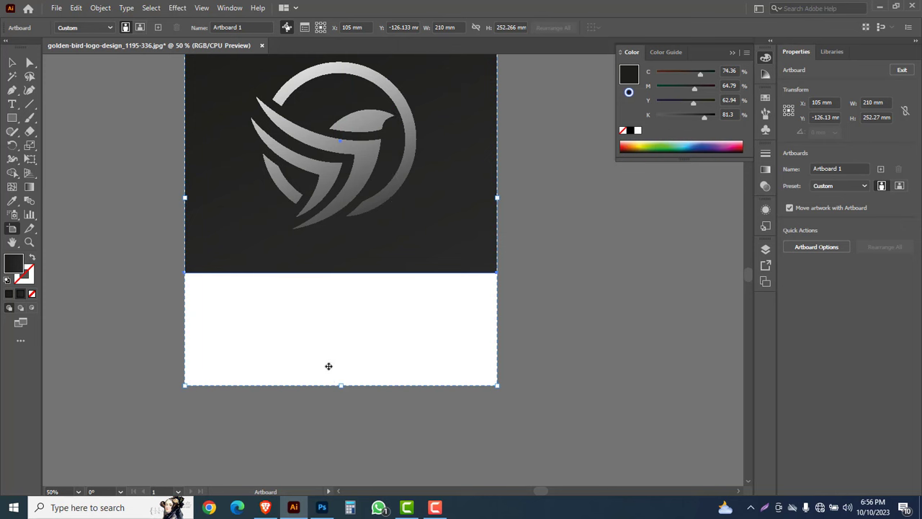
pyautogui.moveTo(341, 386); pyautogui.dragTo(343, 271)
pyautogui.scroll(1, 389, 245)
pyautogui.scroll(2, 414, 233)
pyautogui.click(13, 63)
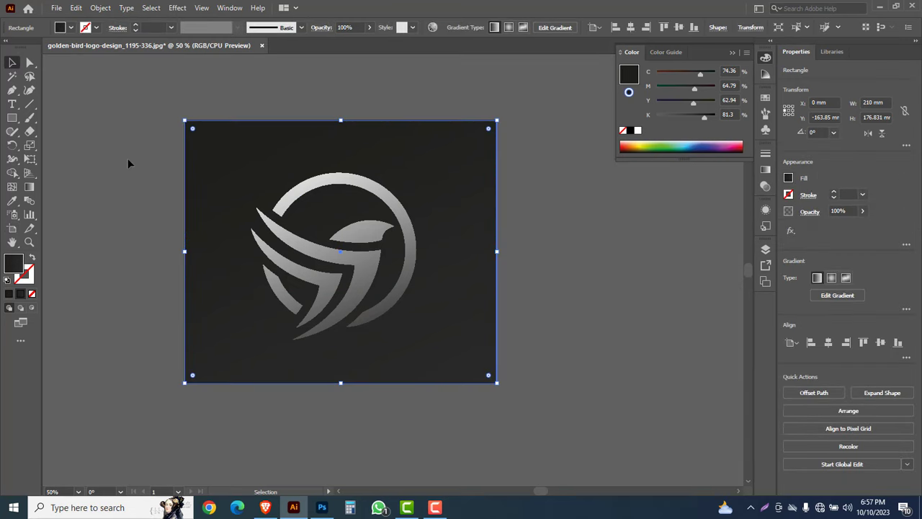
pyautogui.click(139, 163)
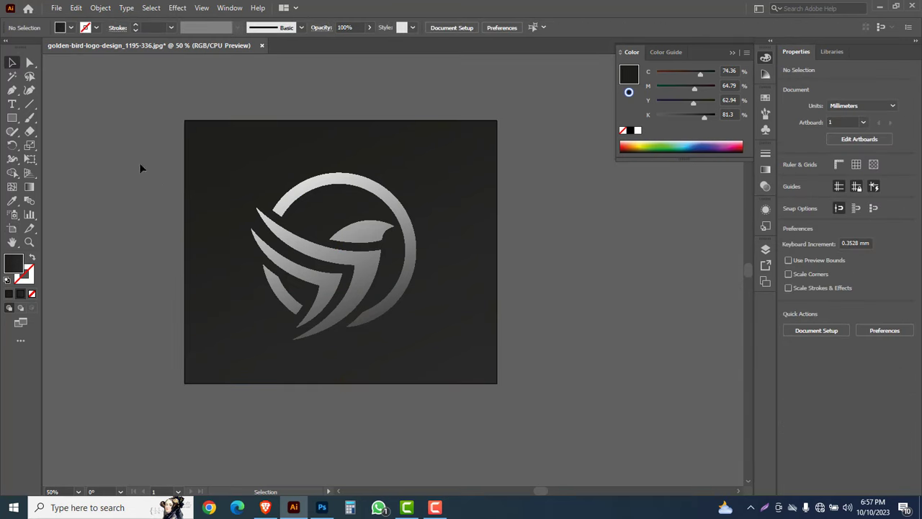
# Place a new line of placeholder text beside the artboard and set its font size to 72 pt.
pyautogui.click(367, 251)
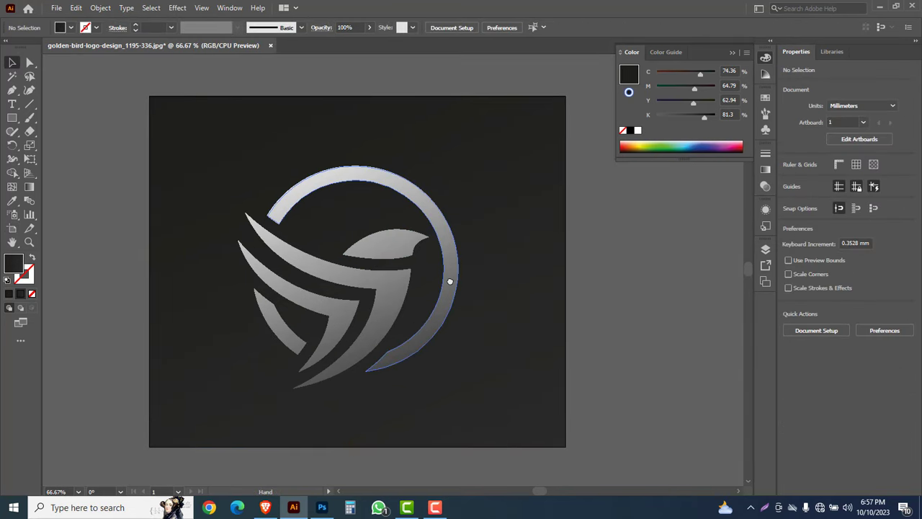
pyautogui.moveTo(449, 278); pyautogui.dragTo(425, 279)
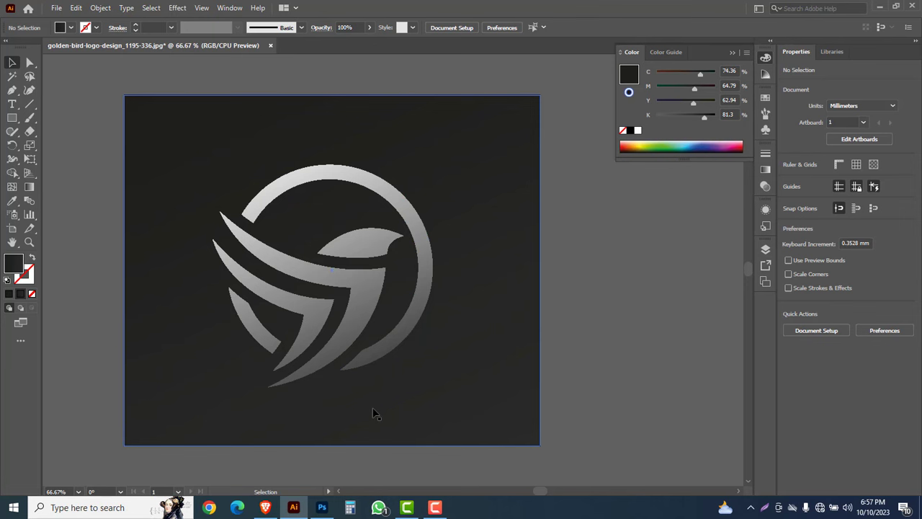
pyautogui.moveTo(11, 105); pyautogui.dragTo(57, 107)
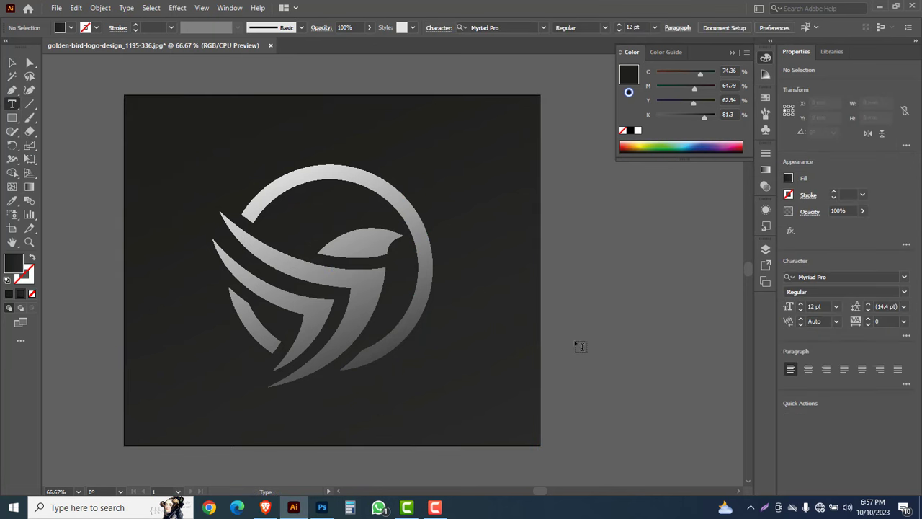
pyautogui.click(576, 343)
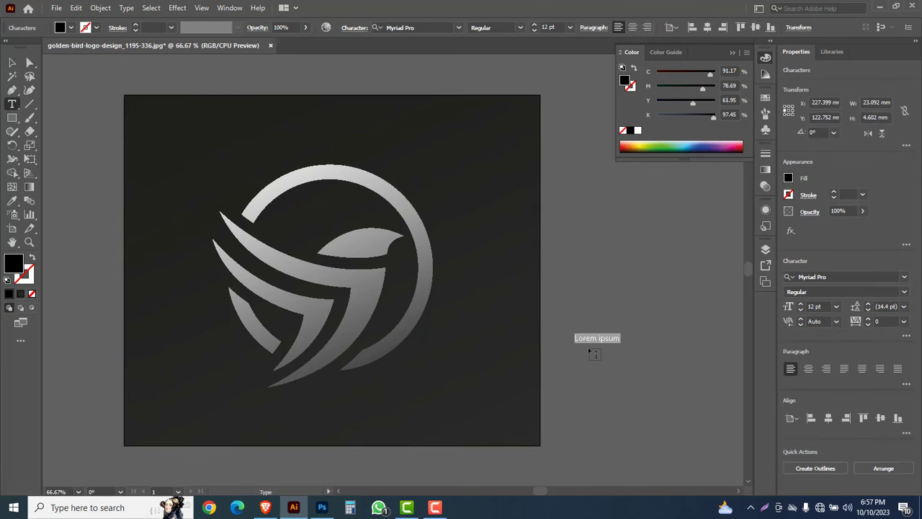
pyautogui.click(569, 27)
pyautogui.click(586, 233)
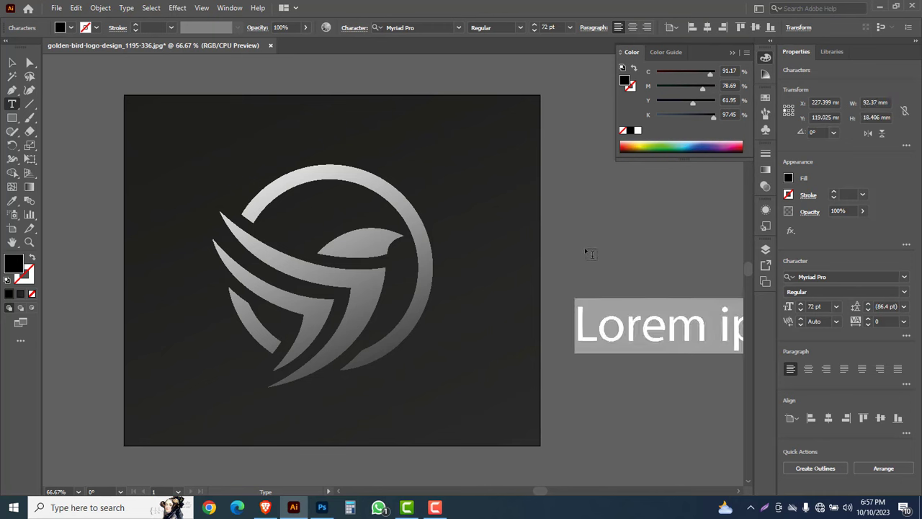
# Move the placeholder text onto the artboard beneath the bird and colour it white.
pyautogui.click(12, 62)
pyautogui.moveTo(641, 338); pyautogui.dragTo(283, 415)
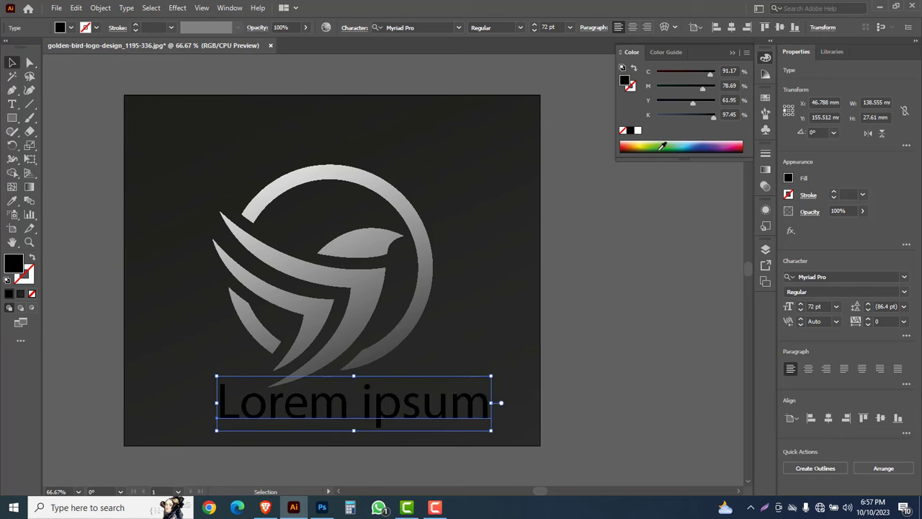
pyautogui.click(637, 132)
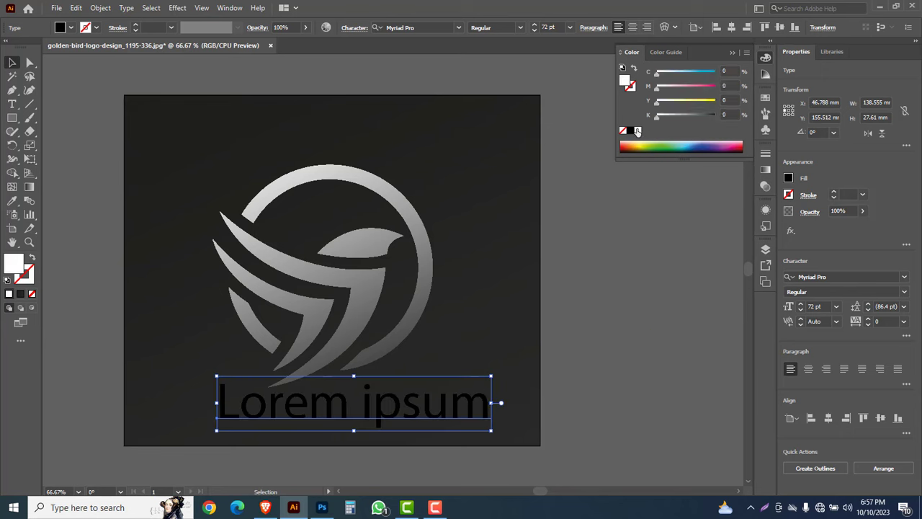
# Replace the placeholder text with "BIRD SKY".
pyautogui.doubleClick(384, 412)
pyautogui.hotkey('ctrl', 'a')
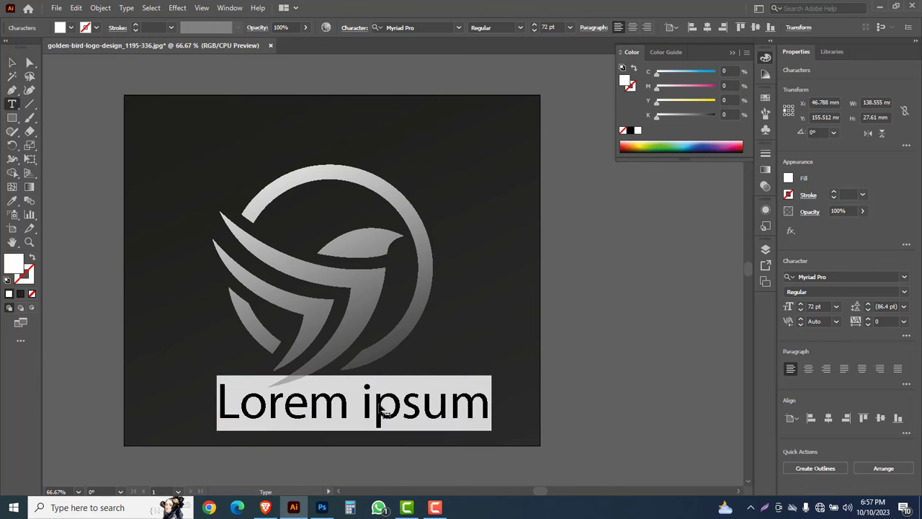
pyautogui.write('BIRD ')
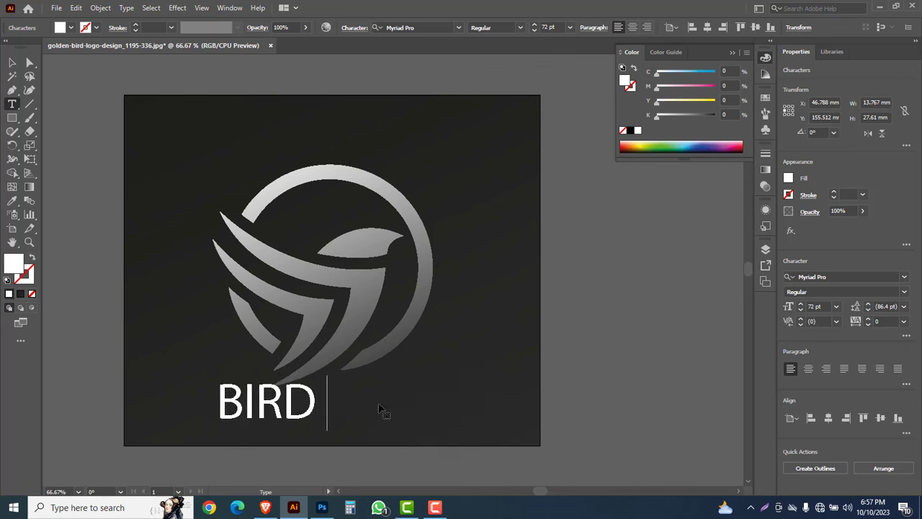
pyautogui.write('SKY')
pyautogui.click(12, 62)
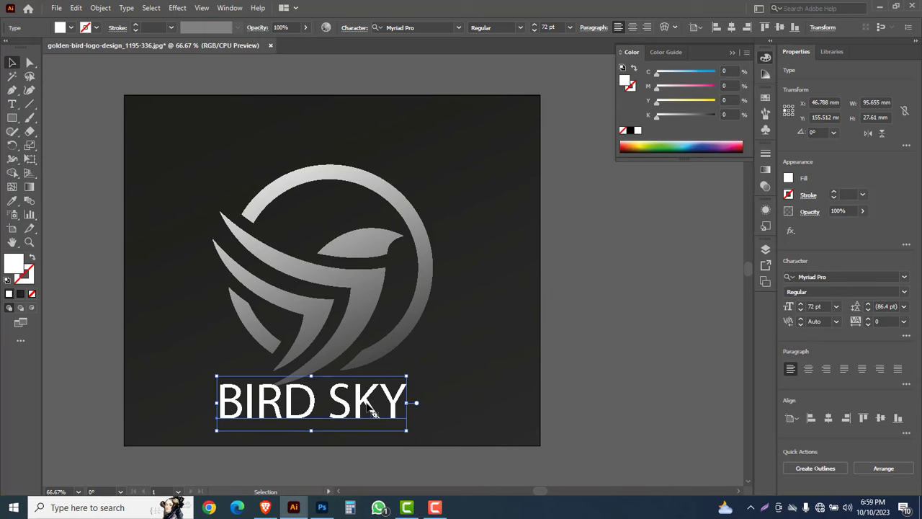
# Browse the available fonts and set the BIRD SKY text in GoodTimesRg-Regular.
pyautogui.click(905, 278)
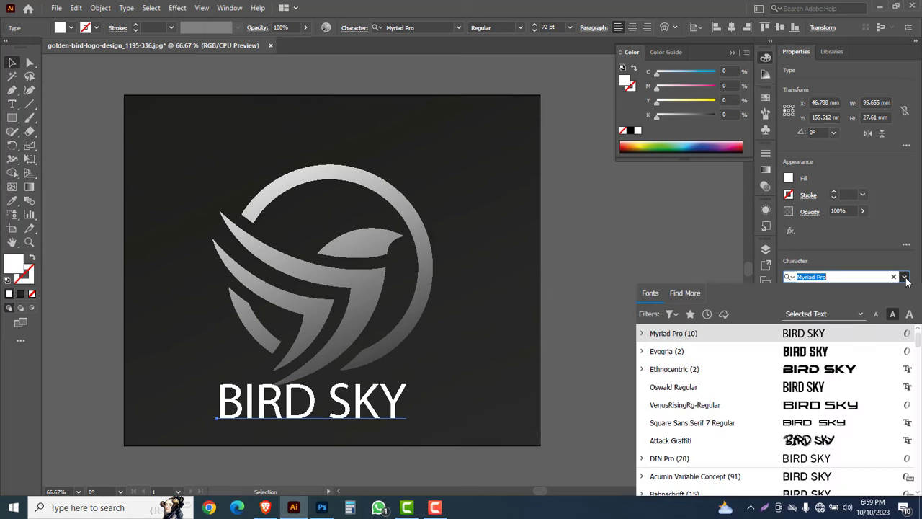
pyautogui.scroll(-4, 795, 376)
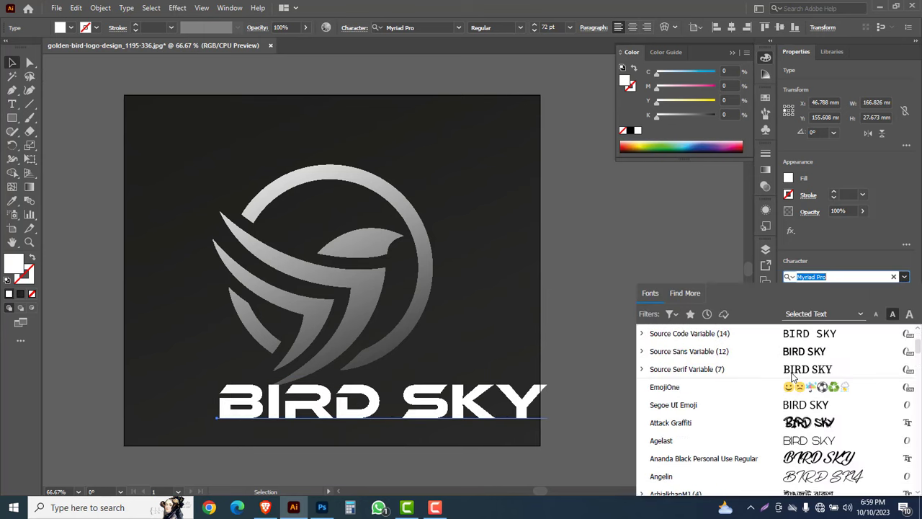
pyautogui.scroll(4, 793, 378)
pyautogui.scroll(2, 794, 378)
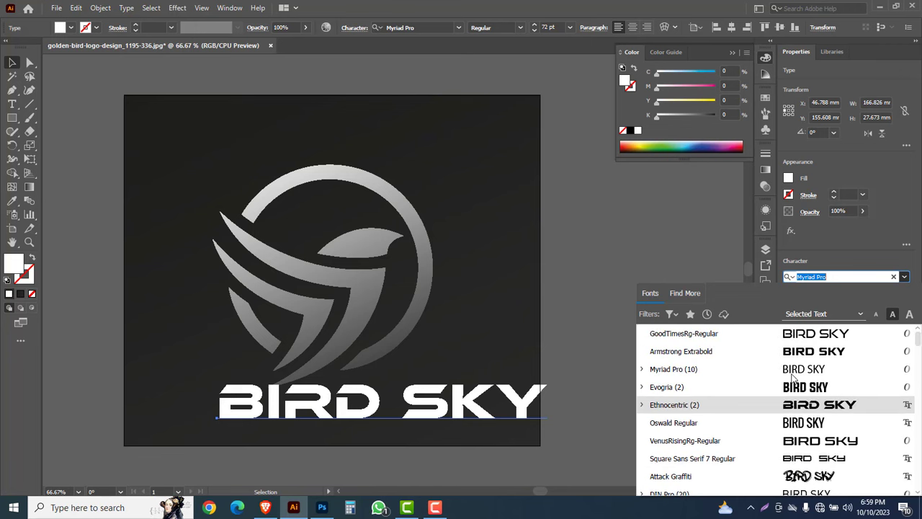
pyautogui.click(674, 339)
# Scale the BIRD SKY text down to about 41 pt beneath the bird and set its fill to 17% black.
pyautogui.moveTo(516, 375); pyautogui.dragTo(458, 387)
pyautogui.moveTo(401, 410); pyautogui.dragTo(349, 422)
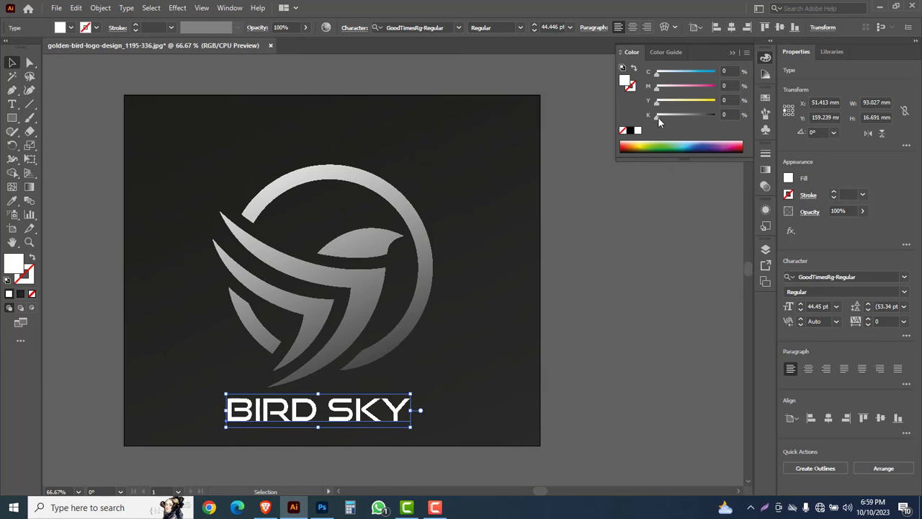
pyautogui.moveTo(660, 117); pyautogui.dragTo(668, 118)
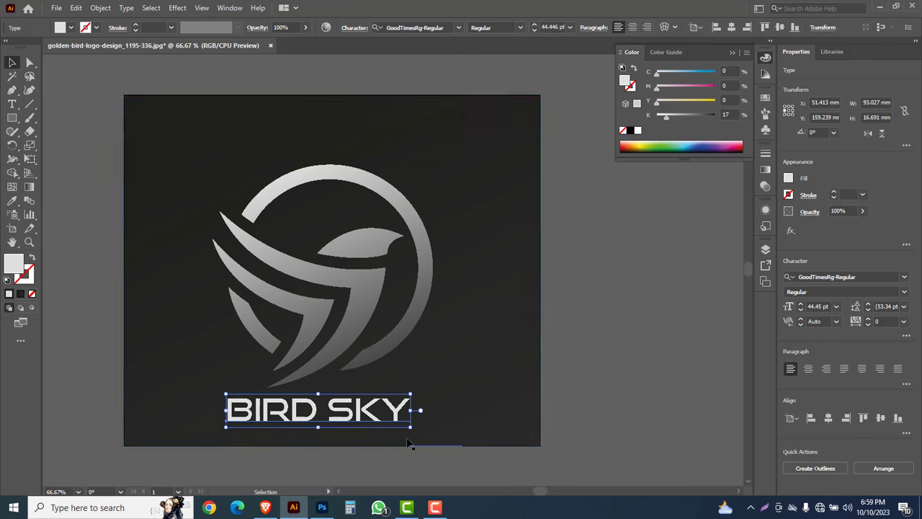
pyautogui.moveTo(409, 430); pyautogui.dragTo(403, 429)
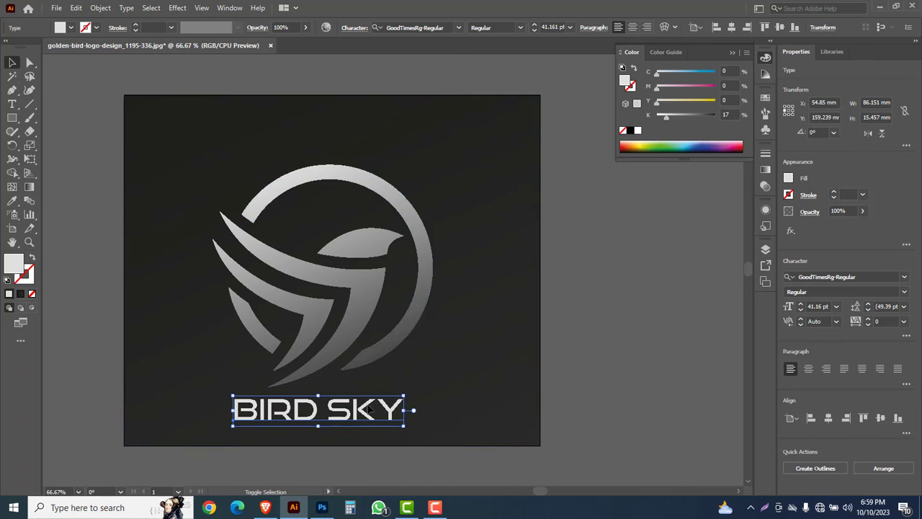
# Select the bird logo together with the BIRD SKY text and align their horizontal centres.
pyautogui.keyDown('shift'); pyautogui.click(420, 299); pyautogui.keyUp('shift')
pyautogui.rightClick(421, 299)
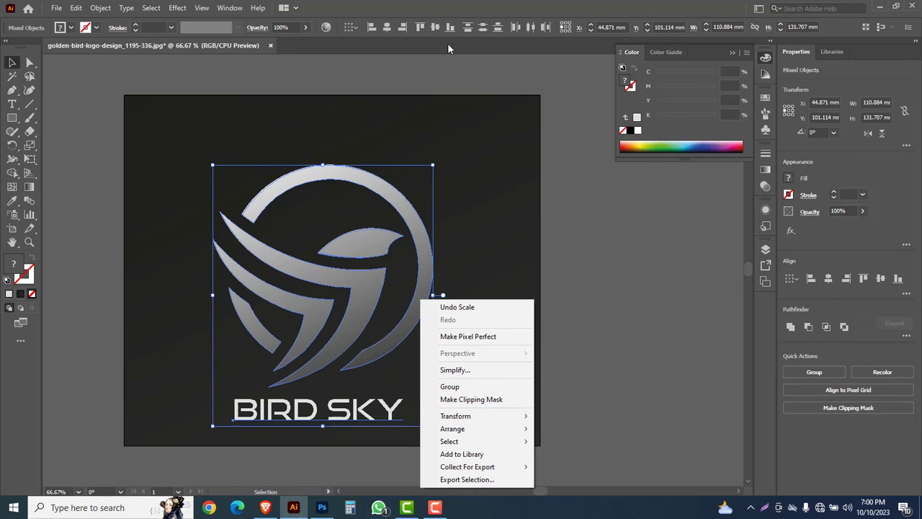
pyautogui.click(387, 28)
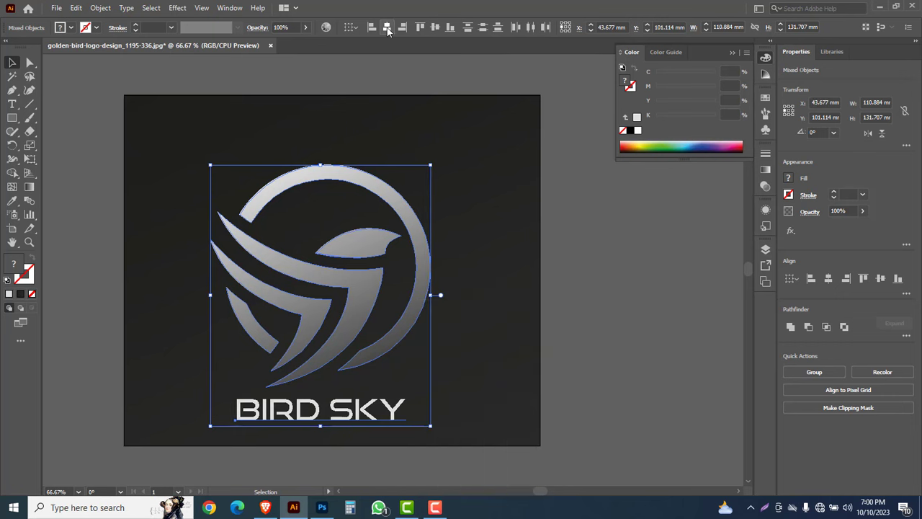
# Group the bird logo with the BIRD SKY text and centre the group horizontally and vertically on the artboard.
pyautogui.rightClick(348, 281)
pyautogui.click(381, 364)
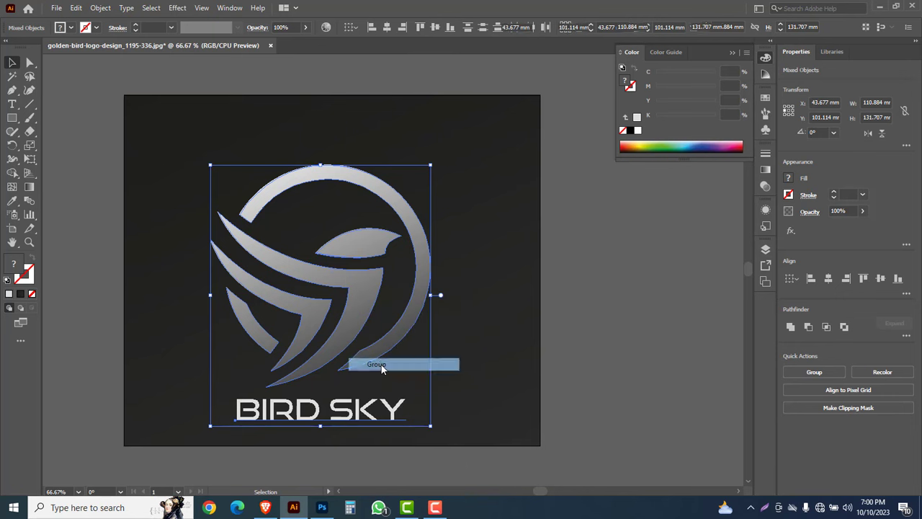
pyautogui.click(388, 28)
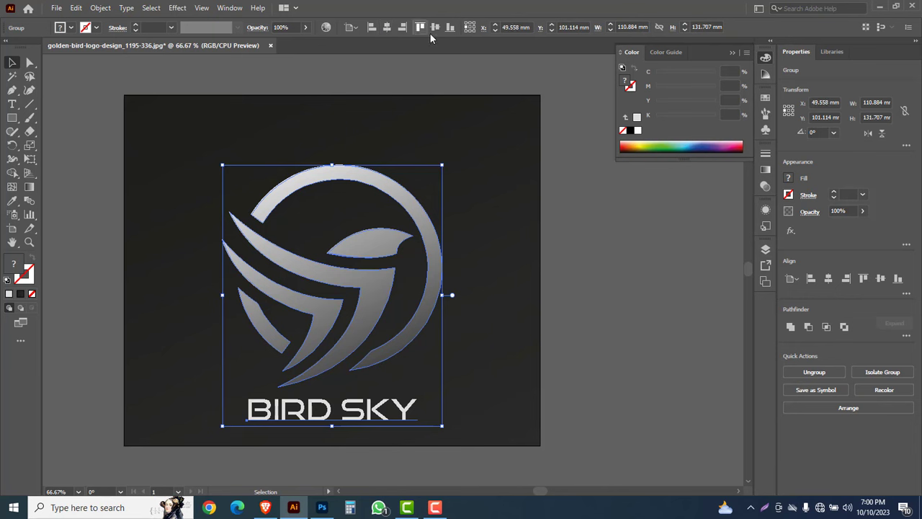
pyautogui.click(436, 27)
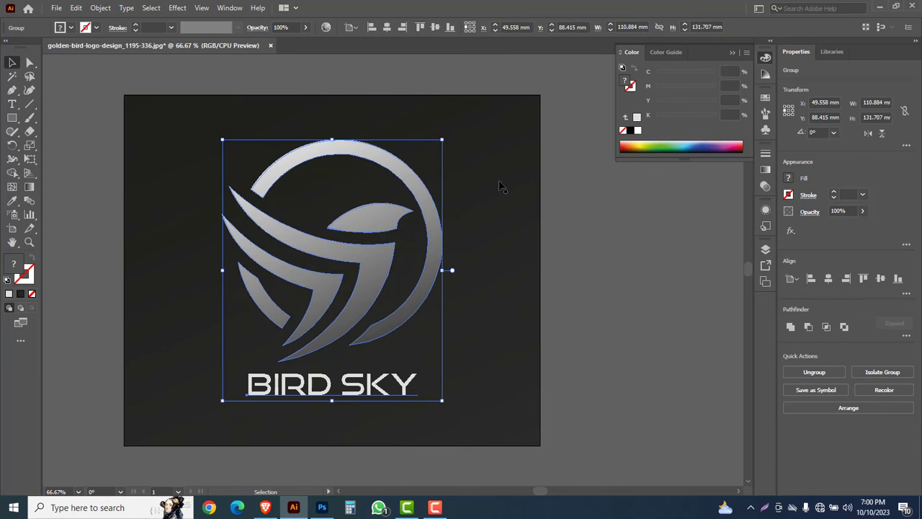
pyautogui.click(569, 322)
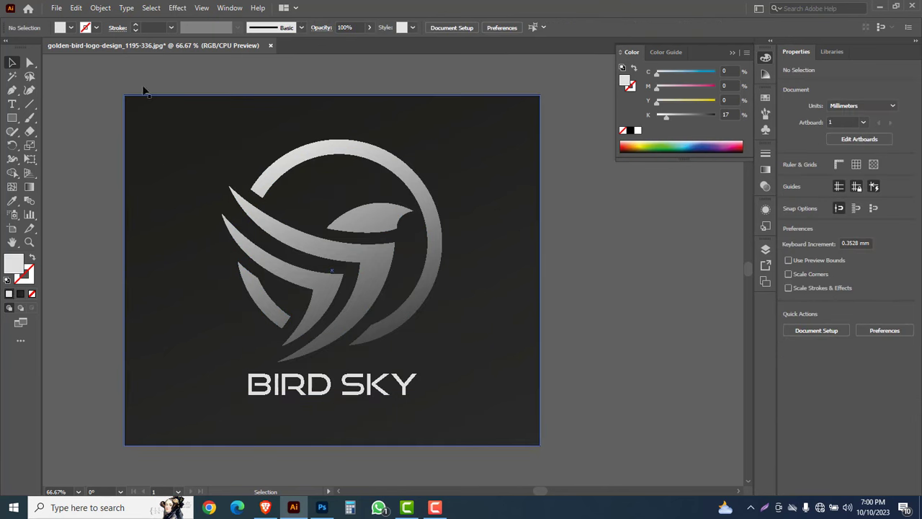
# Save the document in the Image trace folder as an Adobe Illustrator file named BIRD LOGO, in the Illustrator 2020 version.
pyautogui.click(56, 8)
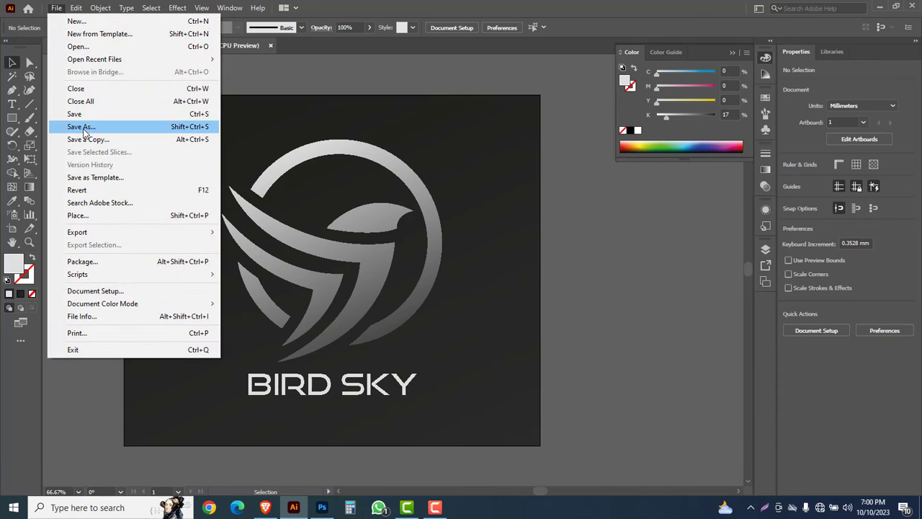
pyautogui.click(83, 127)
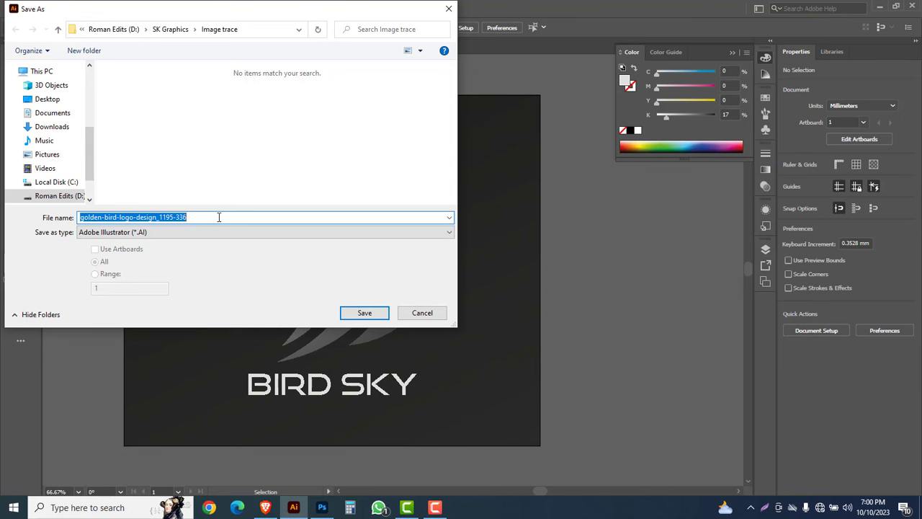
pyautogui.write('BIRD LOGO')
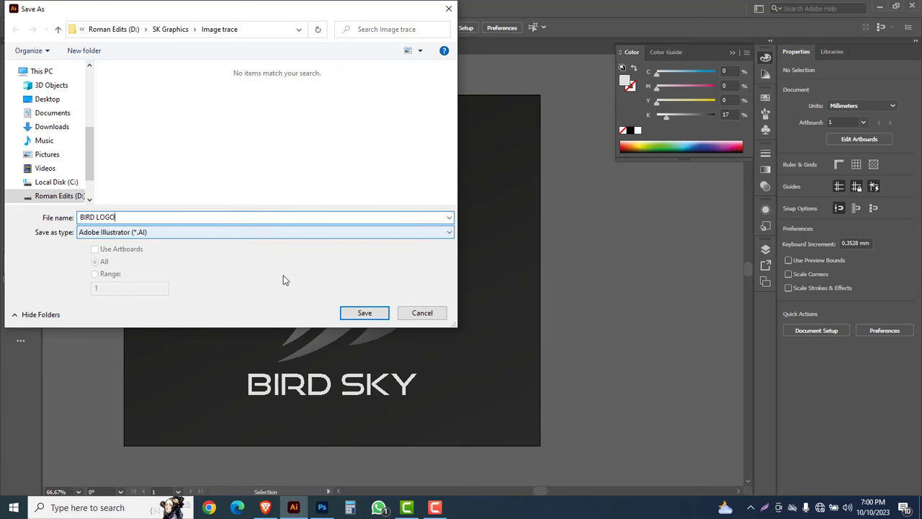
pyautogui.click(366, 313)
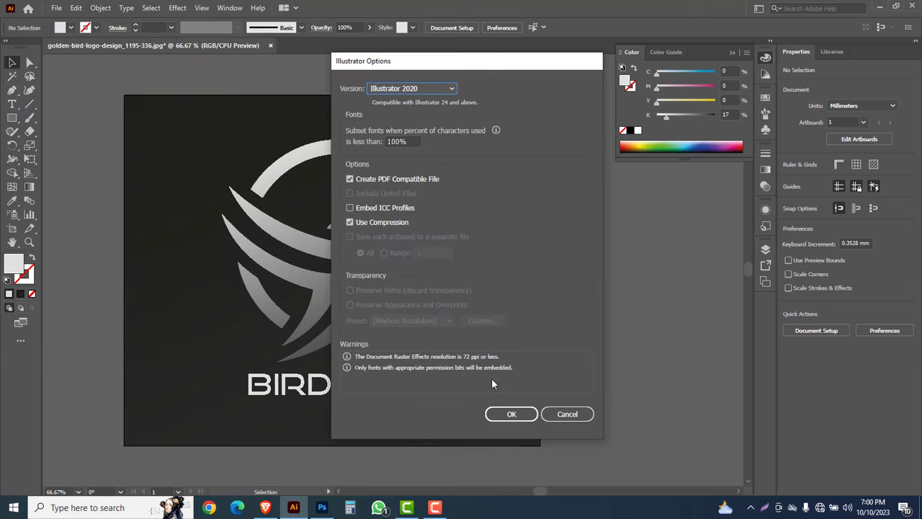
pyautogui.click(510, 415)
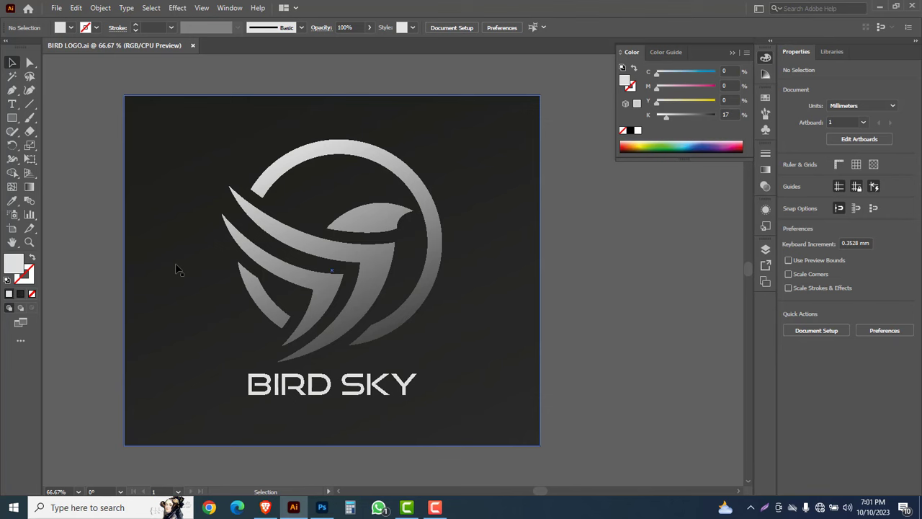
# Export the artwork for web as a maximum-quality JPEG named BIRD-LOGO in the Image trace folder.
pyautogui.click(58, 11)
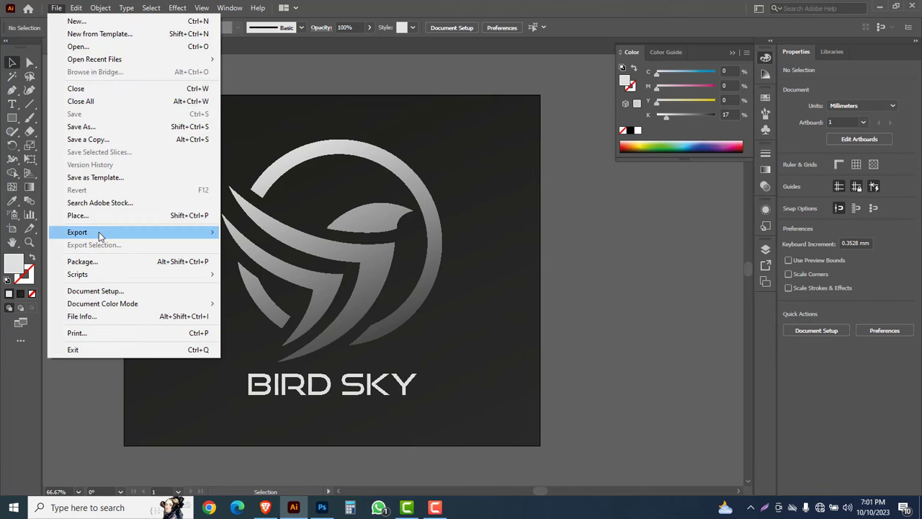
pyautogui.moveTo(106, 236)
pyautogui.click(264, 258)
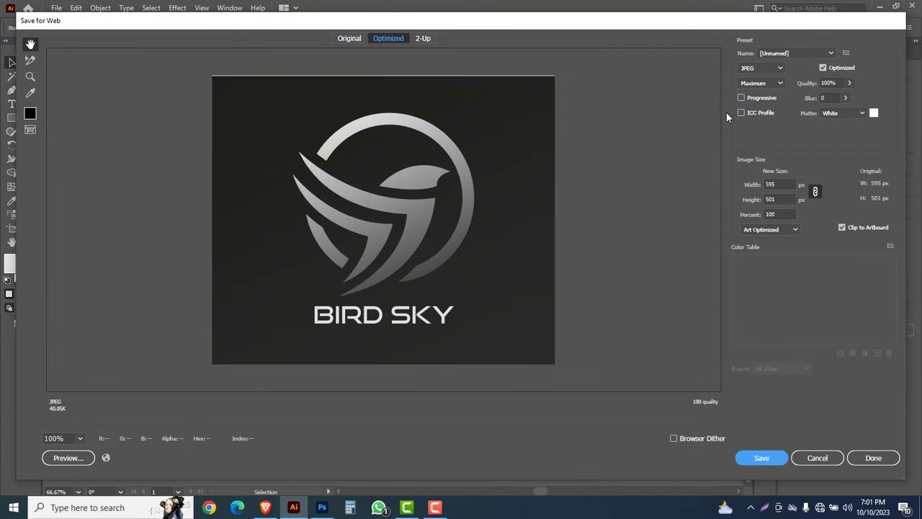
pyautogui.click(771, 68)
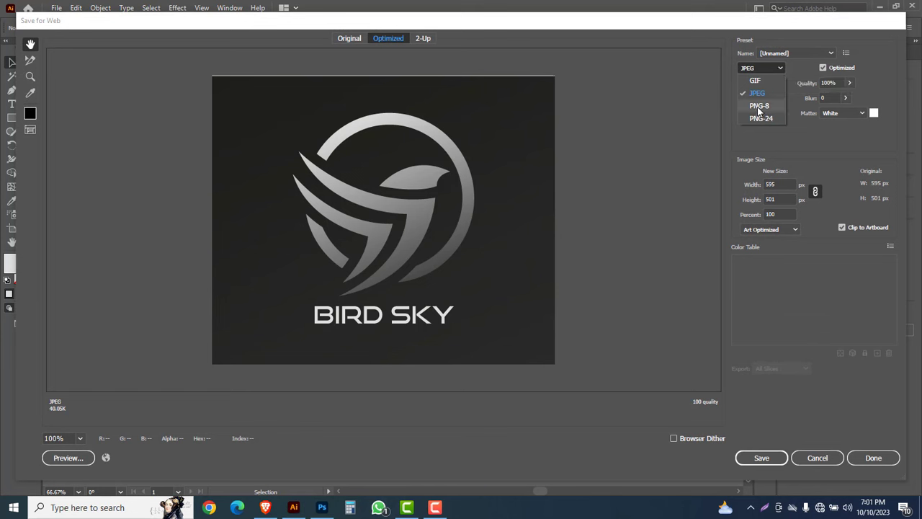
pyautogui.click(758, 93)
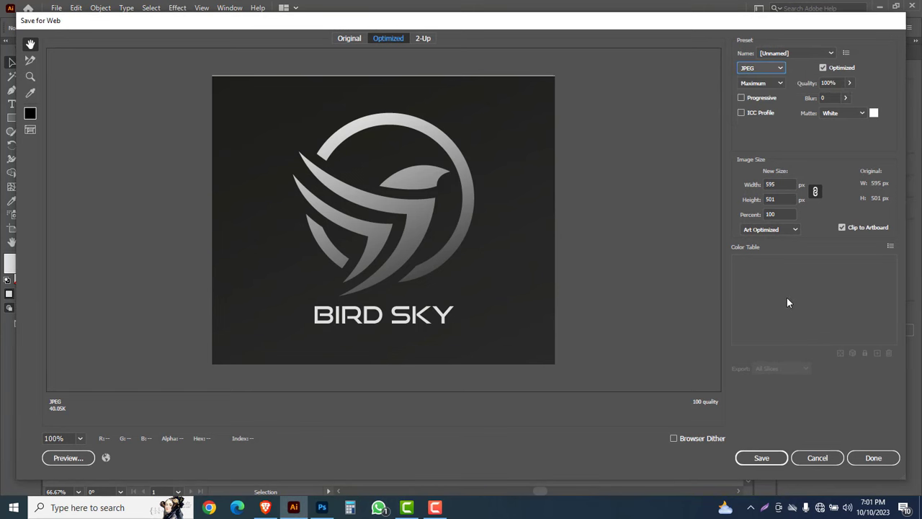
pyautogui.click(762, 458)
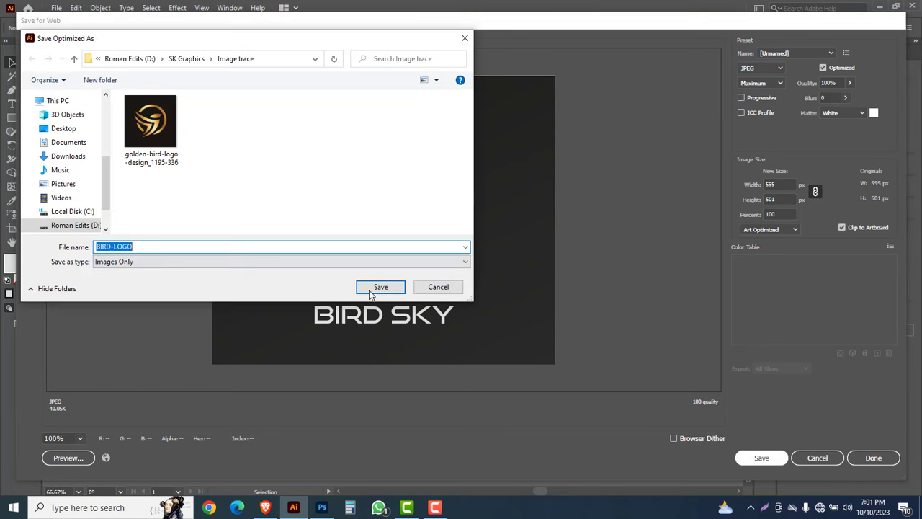
pyautogui.click(370, 292)
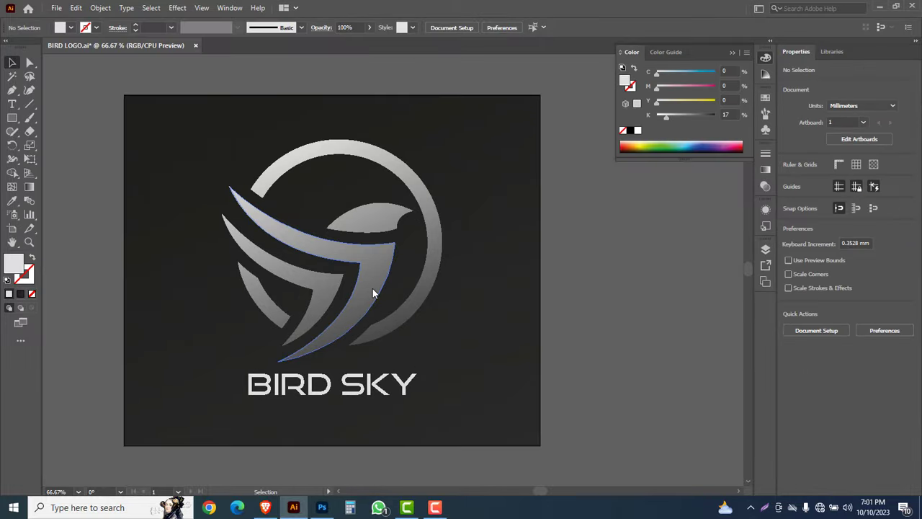
# View the exported BIRD-LOGO image in the photo viewer and return to the document.
pyautogui.click(55, 8)
pyautogui.click(78, 47)
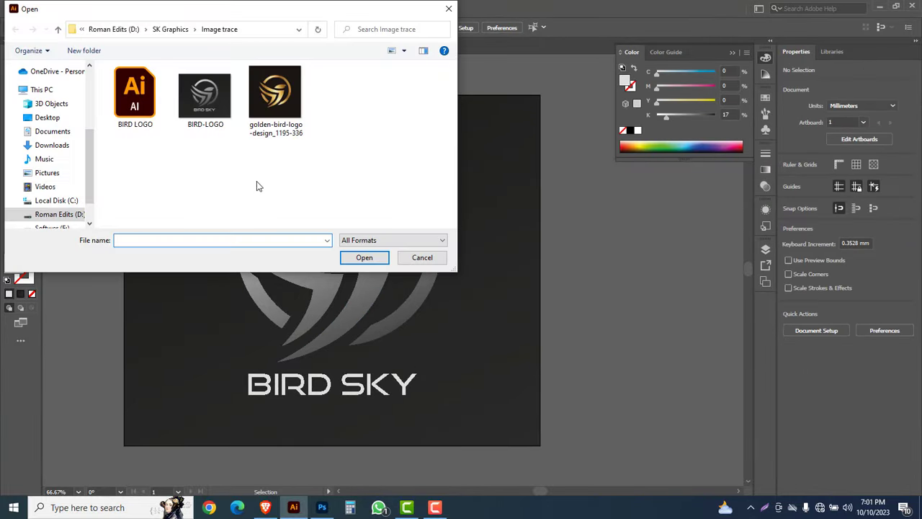
pyautogui.click(210, 96)
pyautogui.rightClick(209, 94)
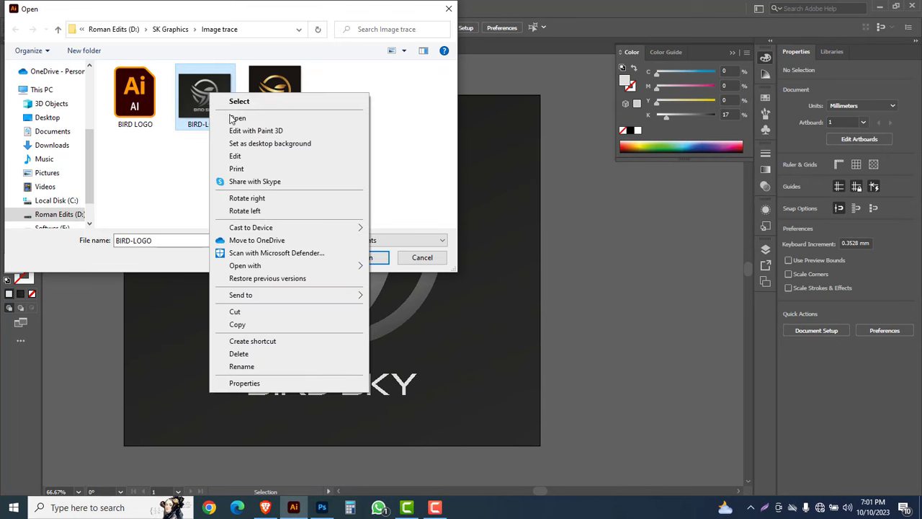
pyautogui.click(234, 119)
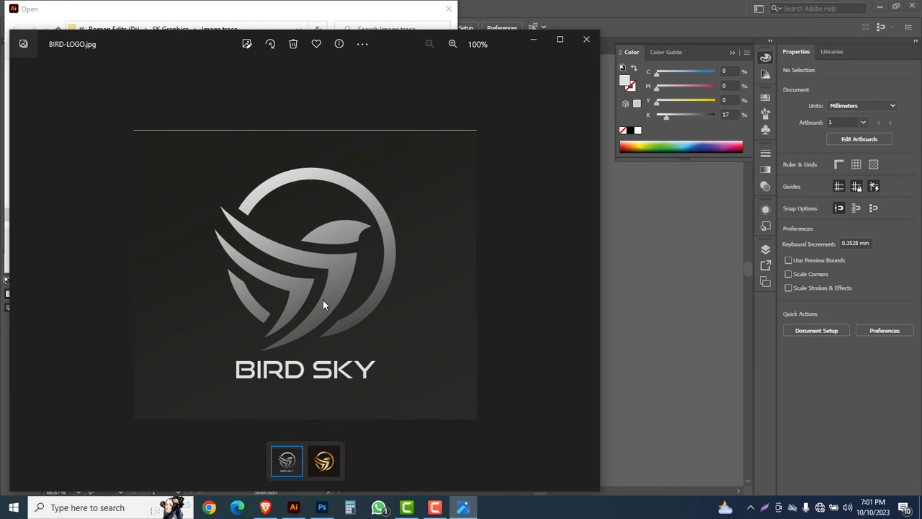
pyautogui.click(587, 39)
pyautogui.click(448, 10)
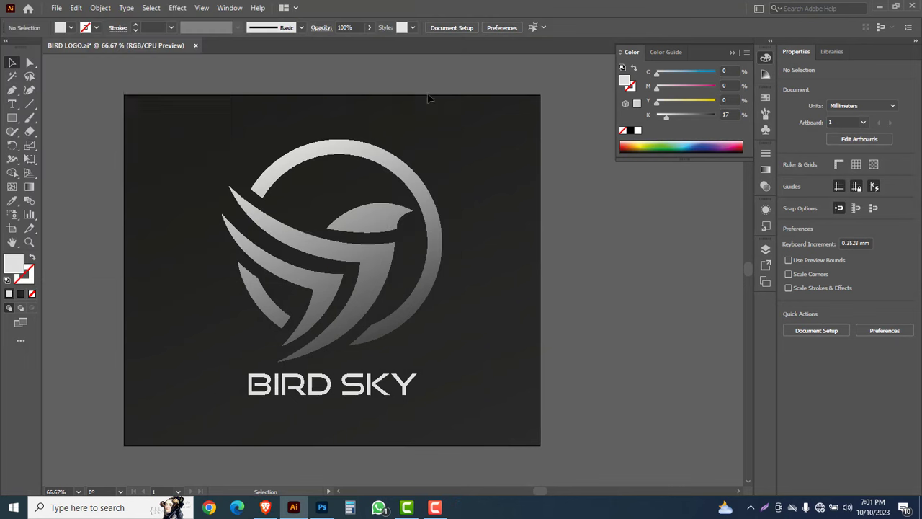